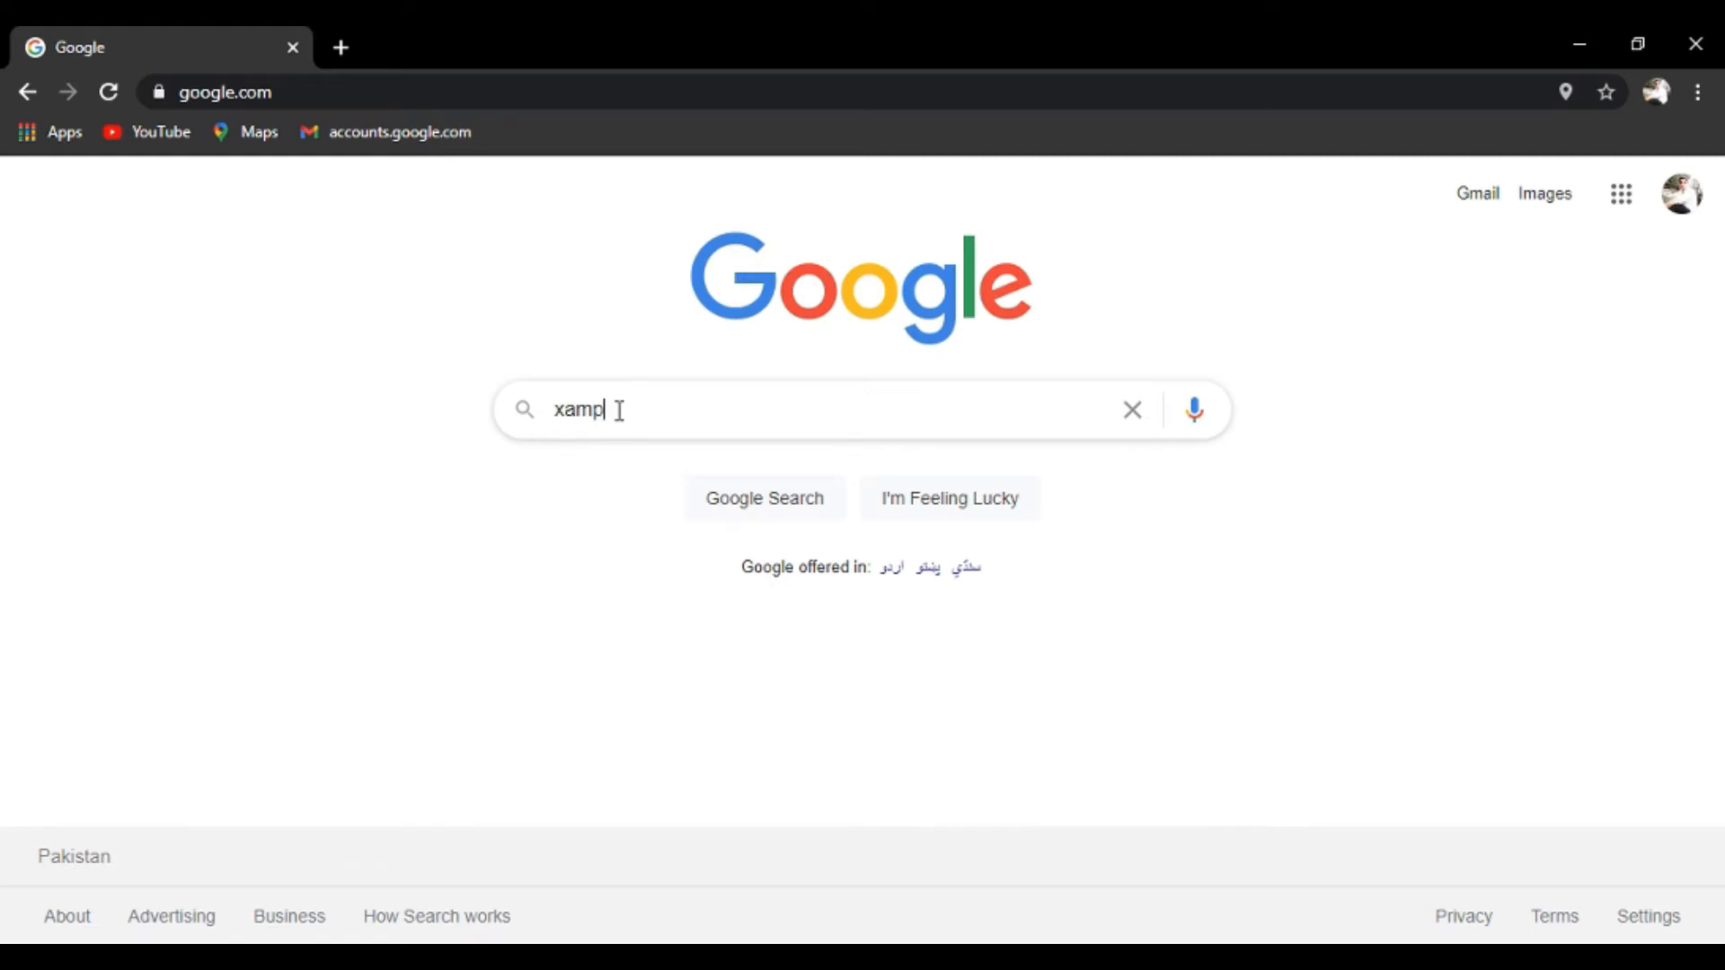
Search Google for 'xampp 64 bit' and download the 64-bit XAMPP 7.3.27 installer from Apache Friends.
text(4 bit)
key(Return)
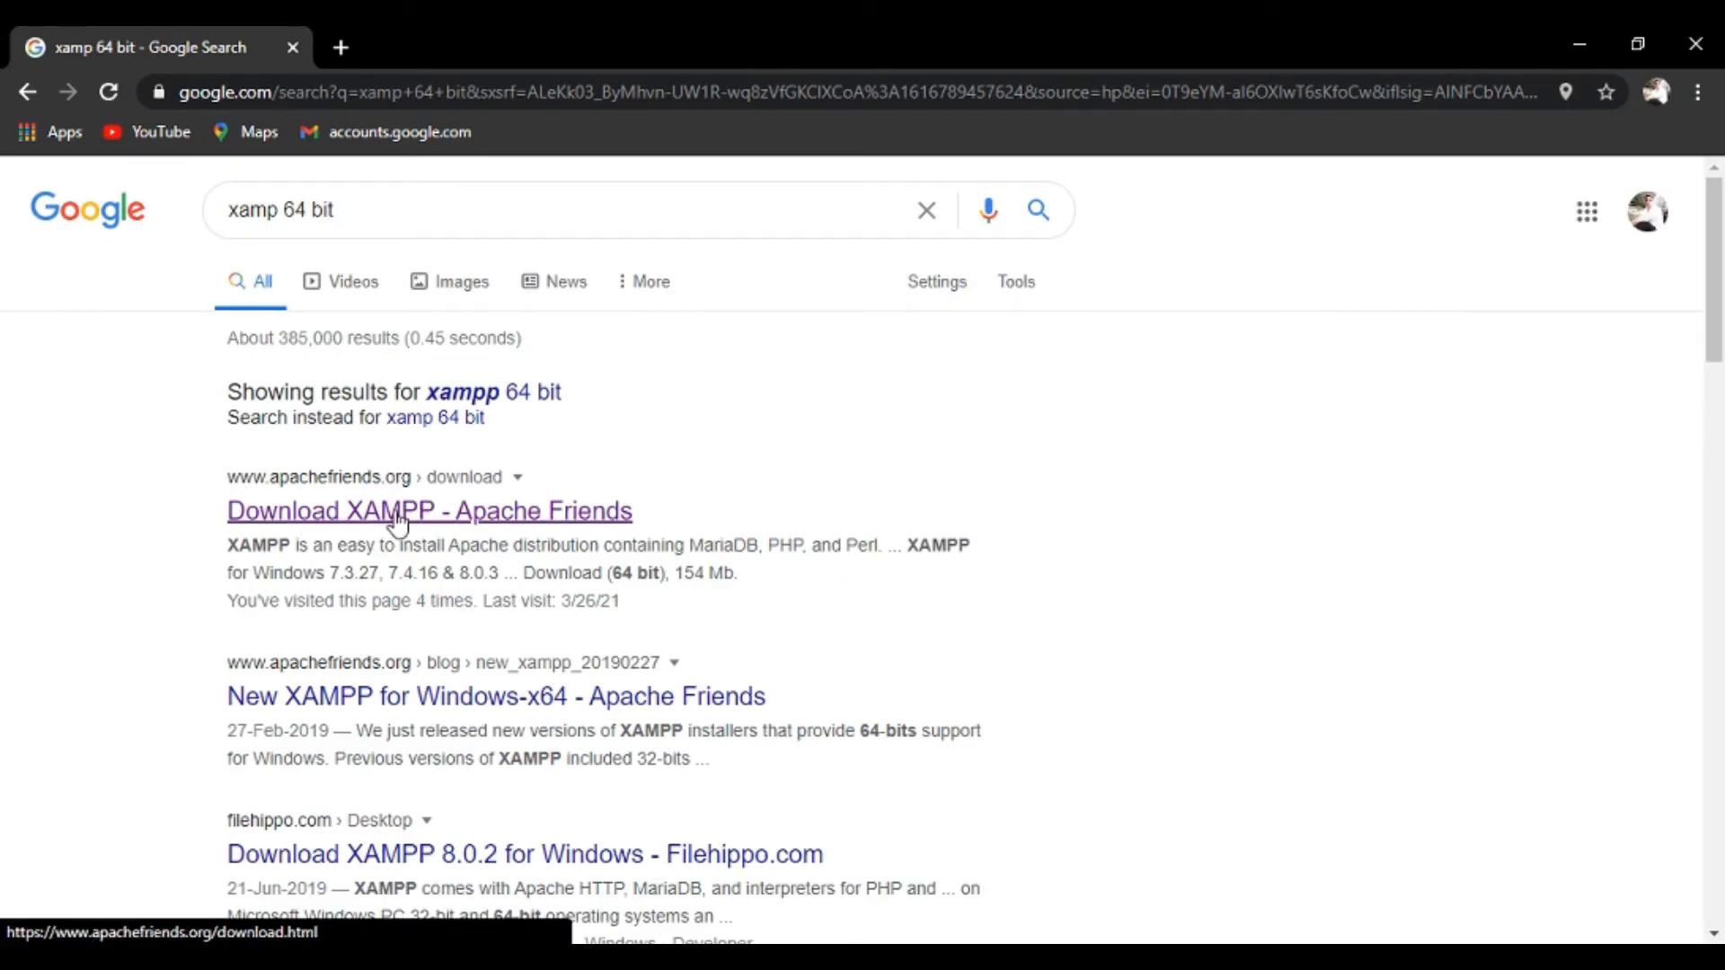
click(430, 518)
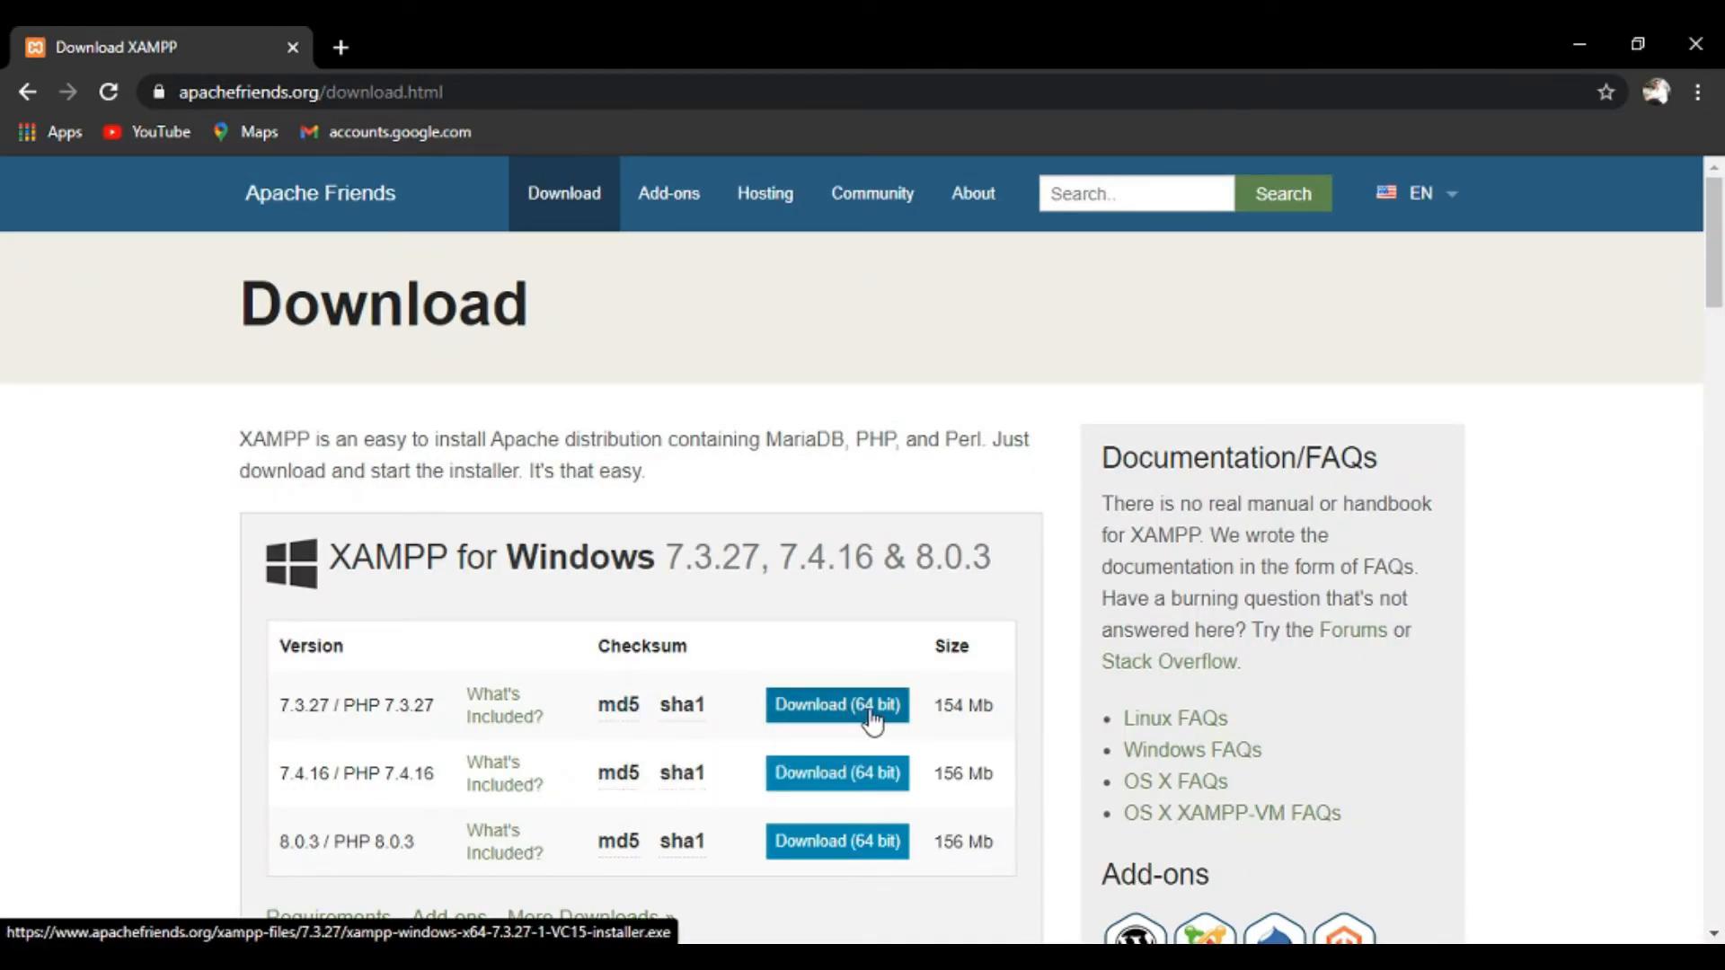
click(867, 706)
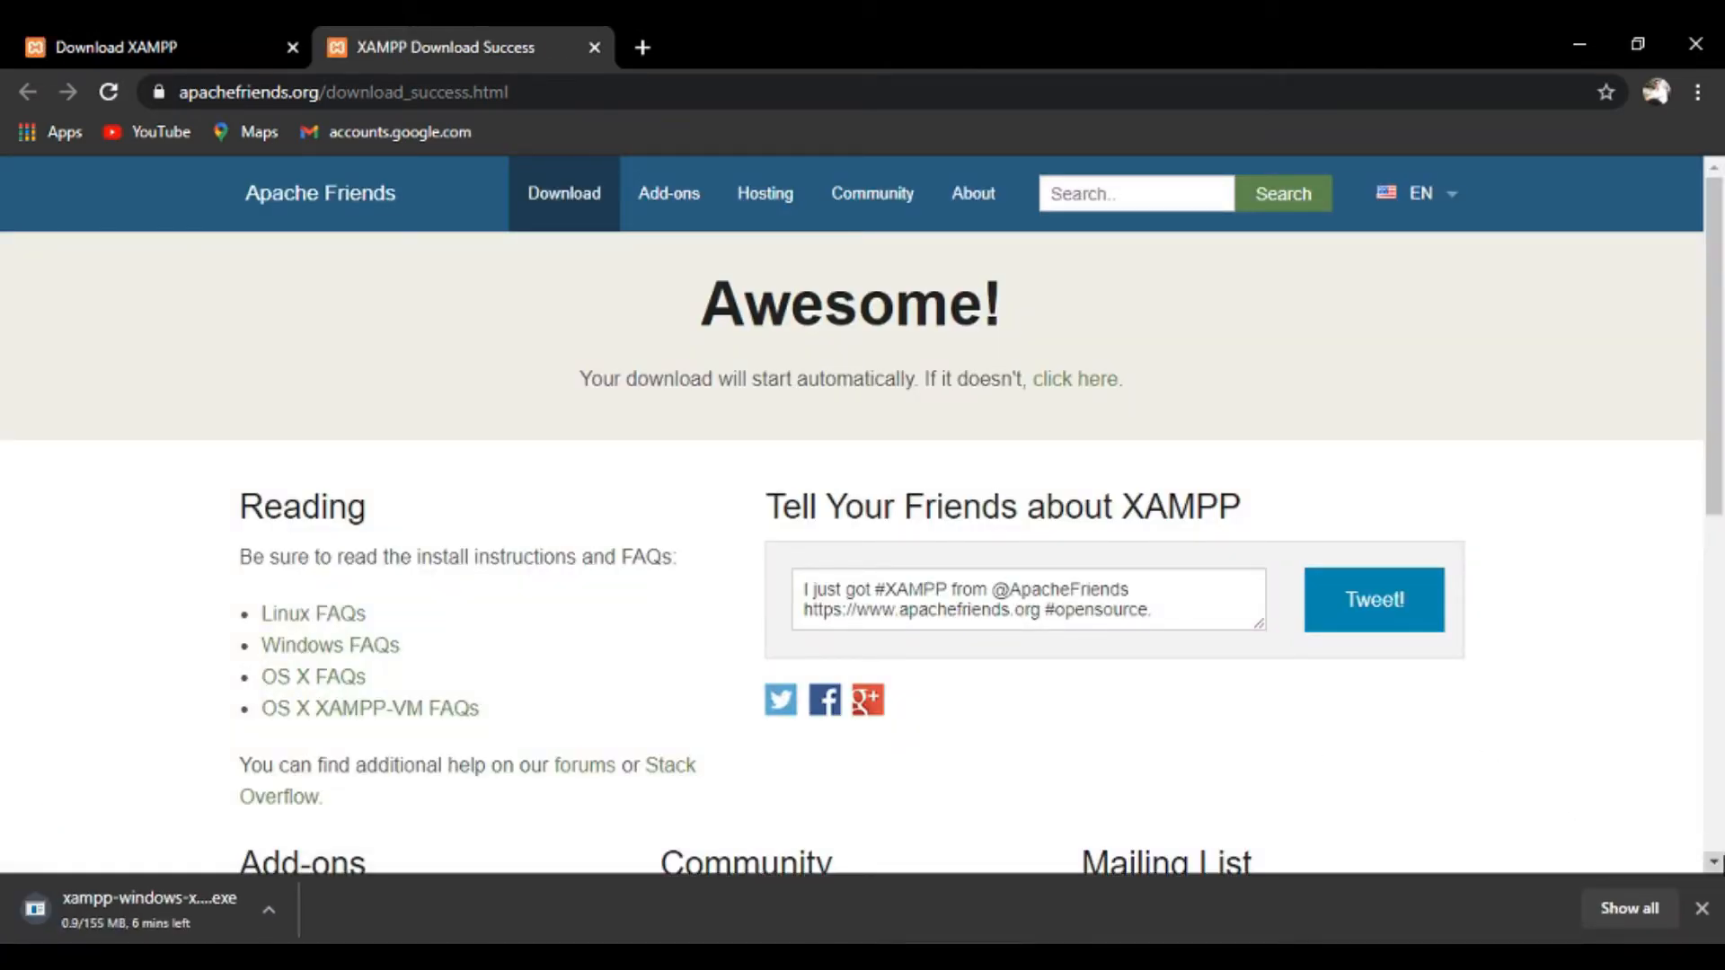
scroll(1570, 800, down, 2)
scroll(1570, 800, down, 2)
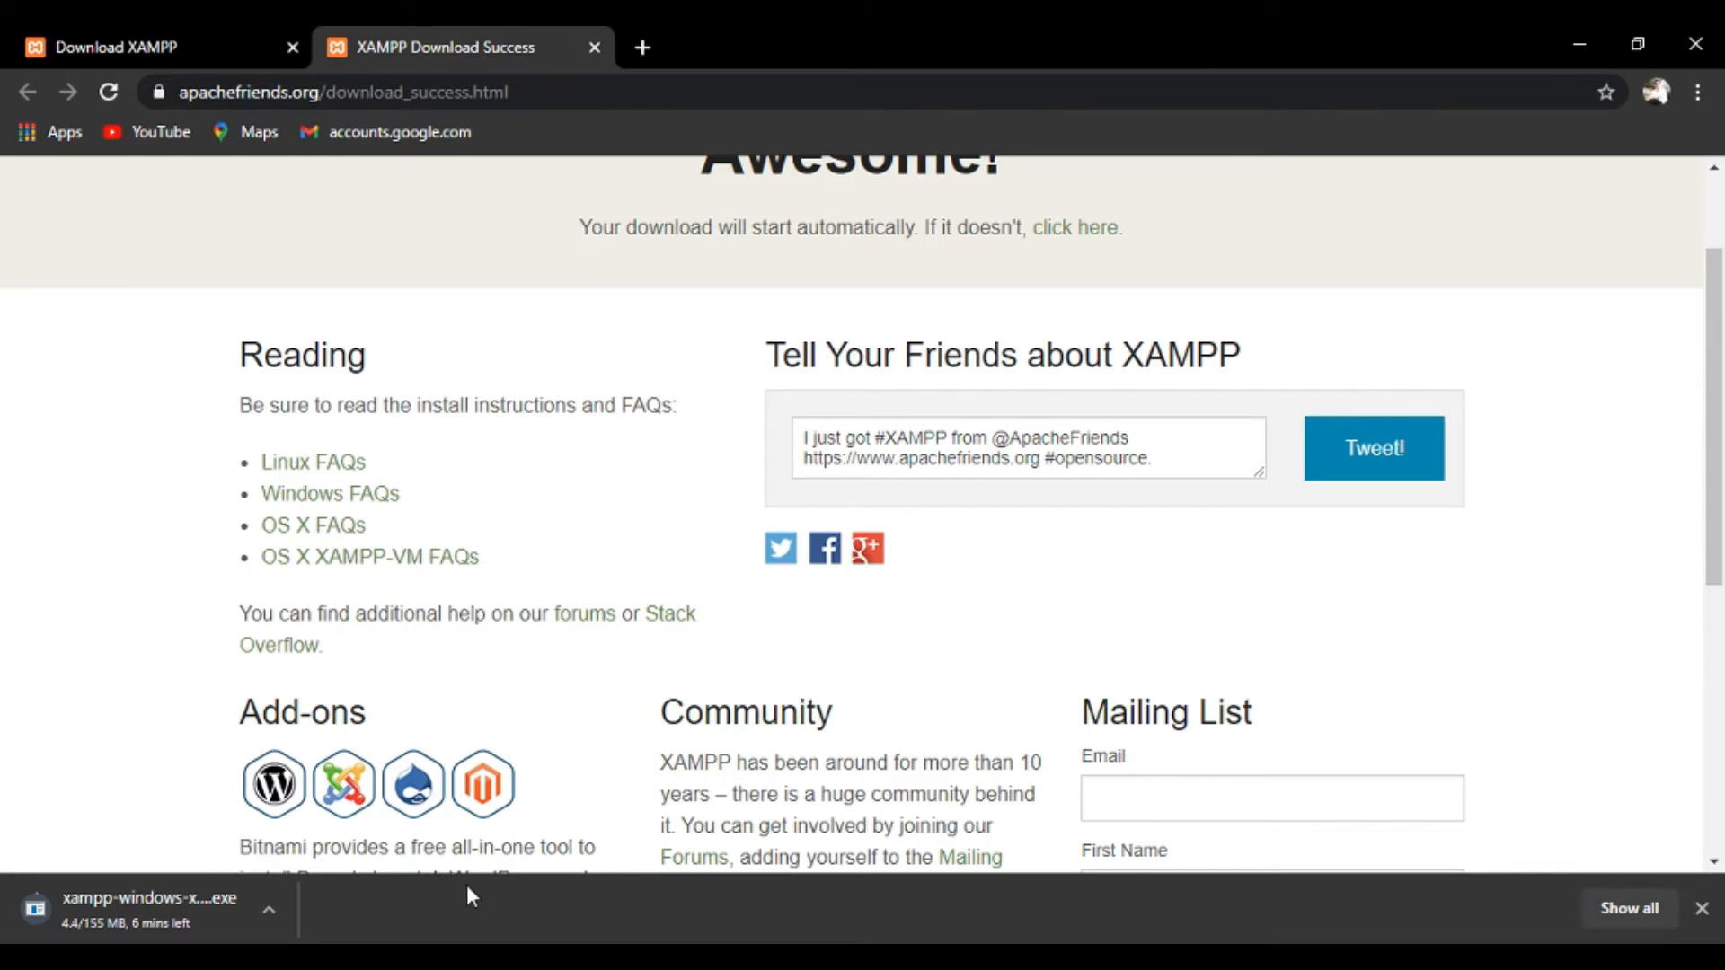
In a new tab, go to wordpress.org's Get WordPress page and download the WordPress 5.7 zip.
click(643, 47)
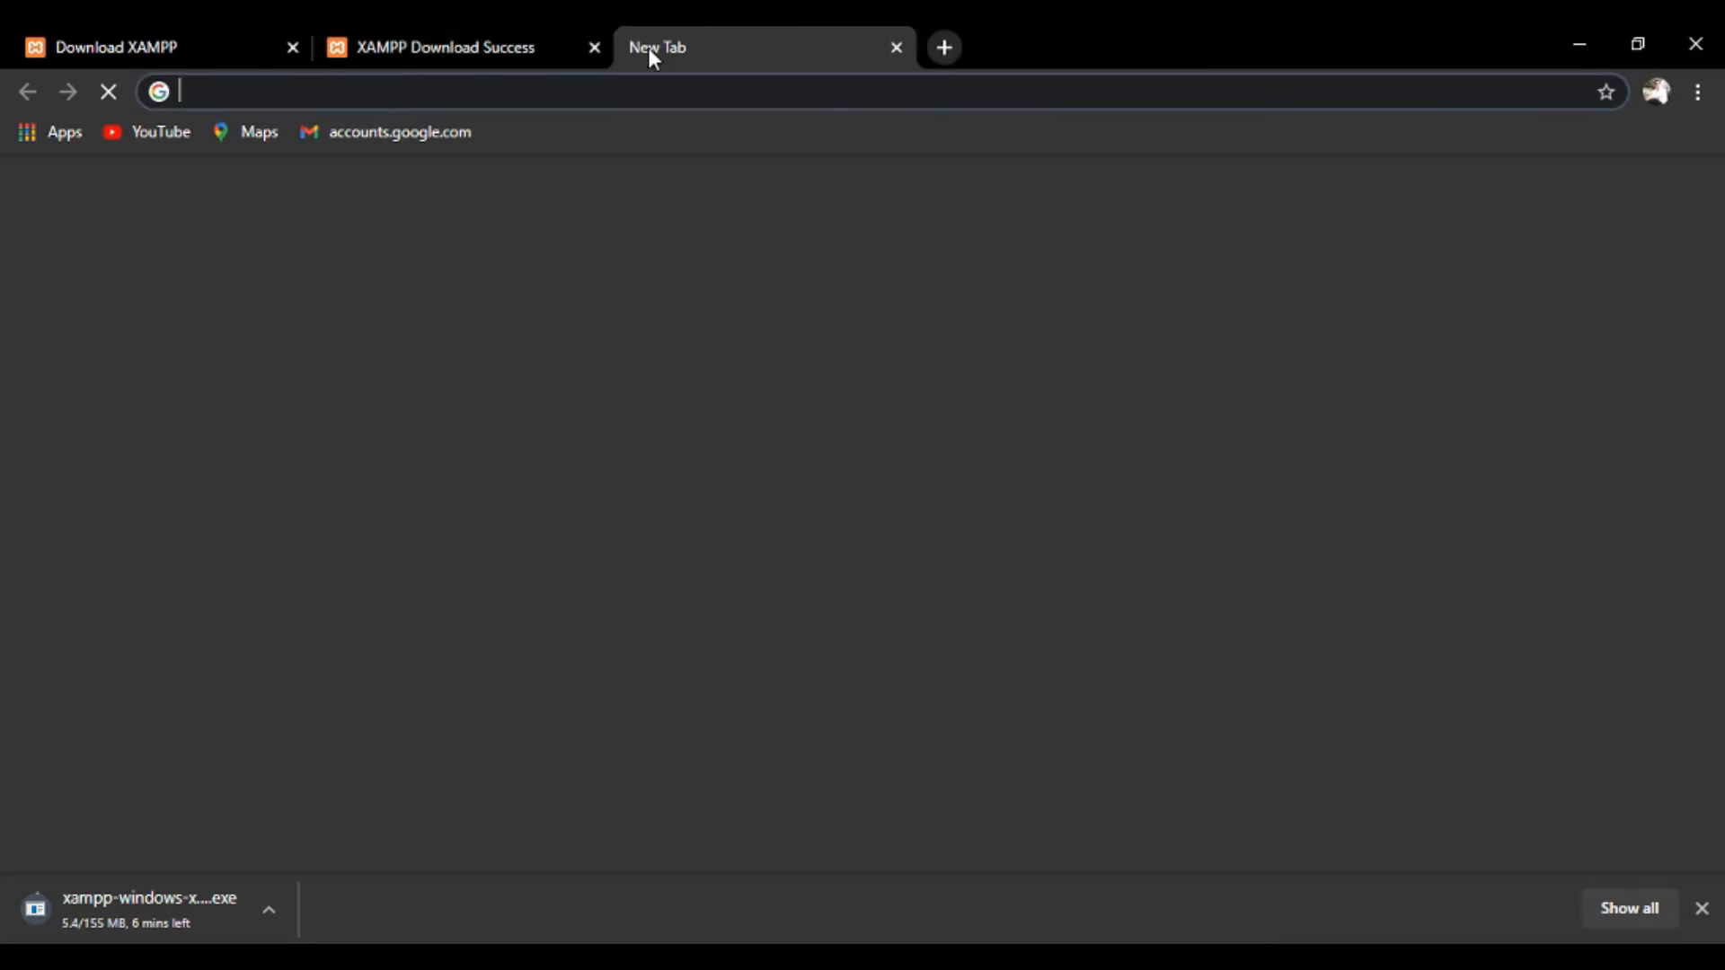
text(Word)
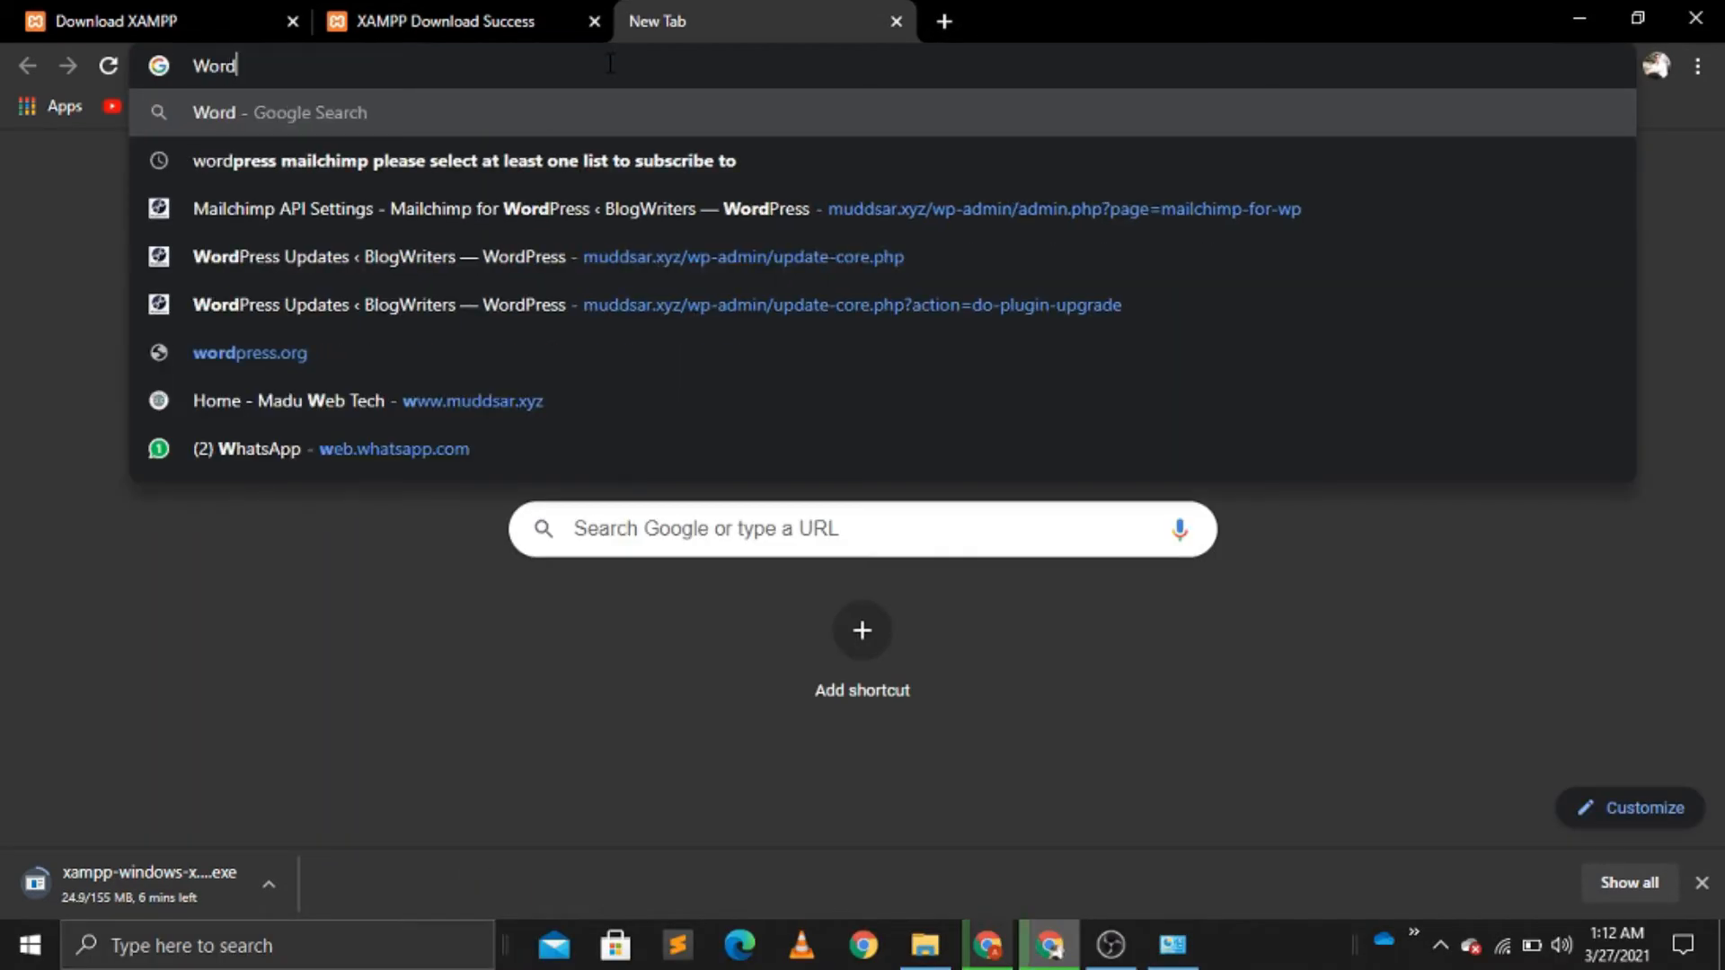
text(press)
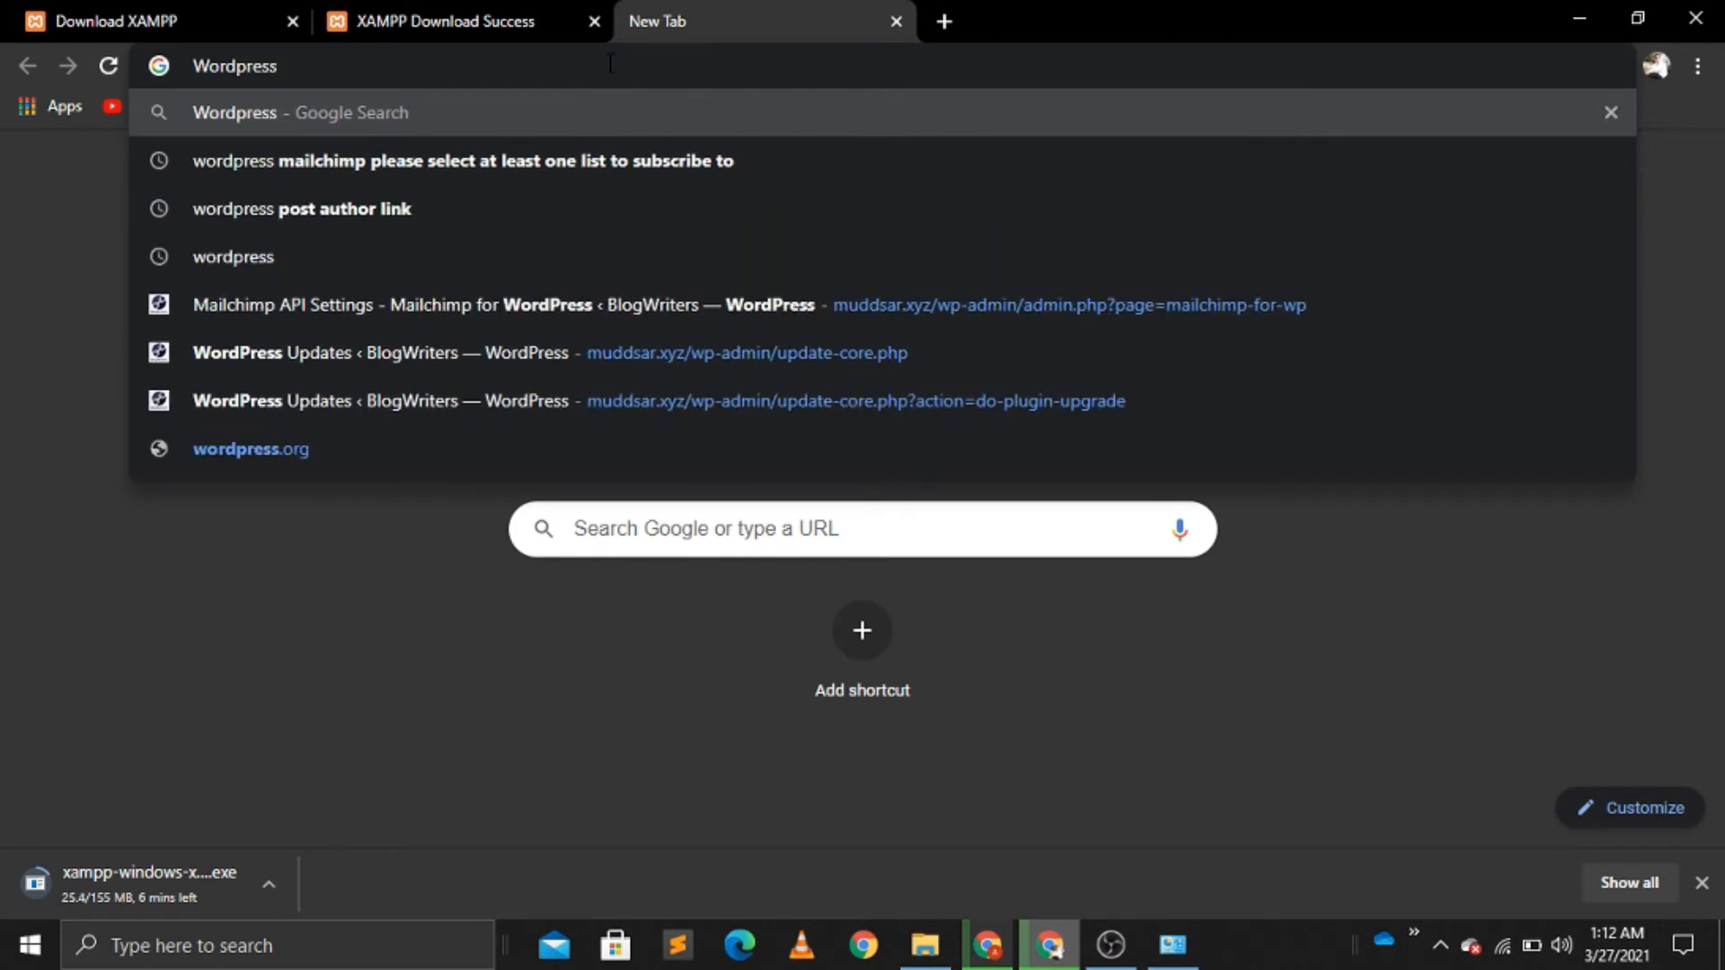
text(.org)
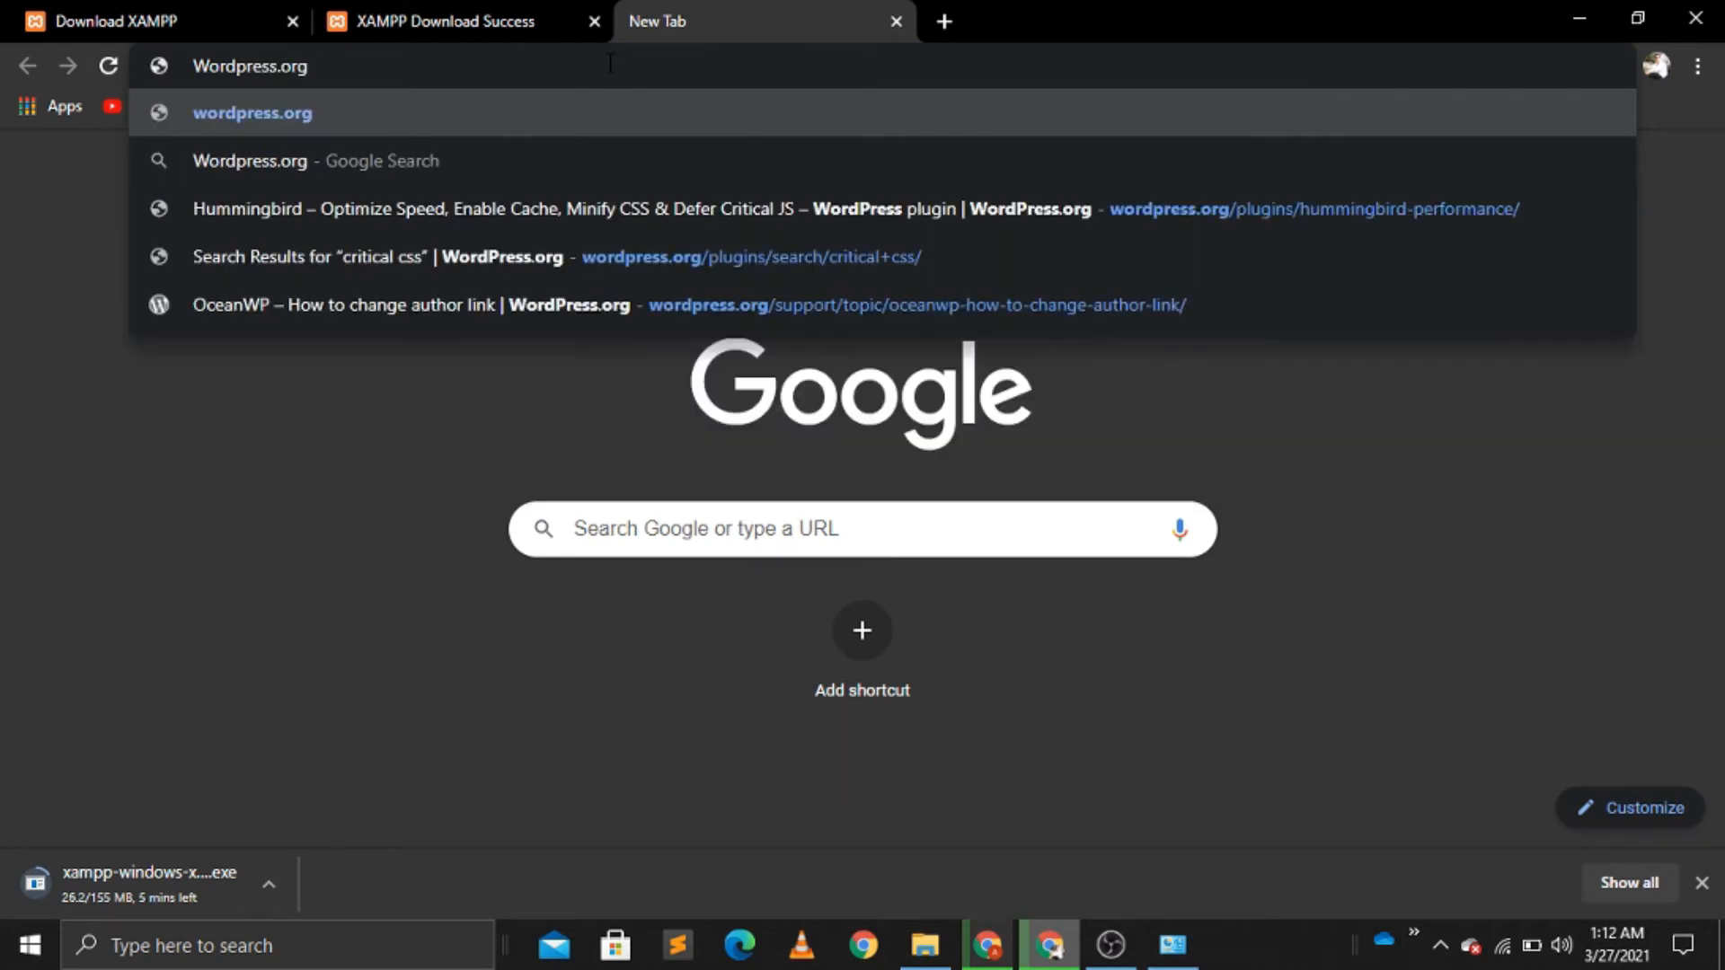
key(Return)
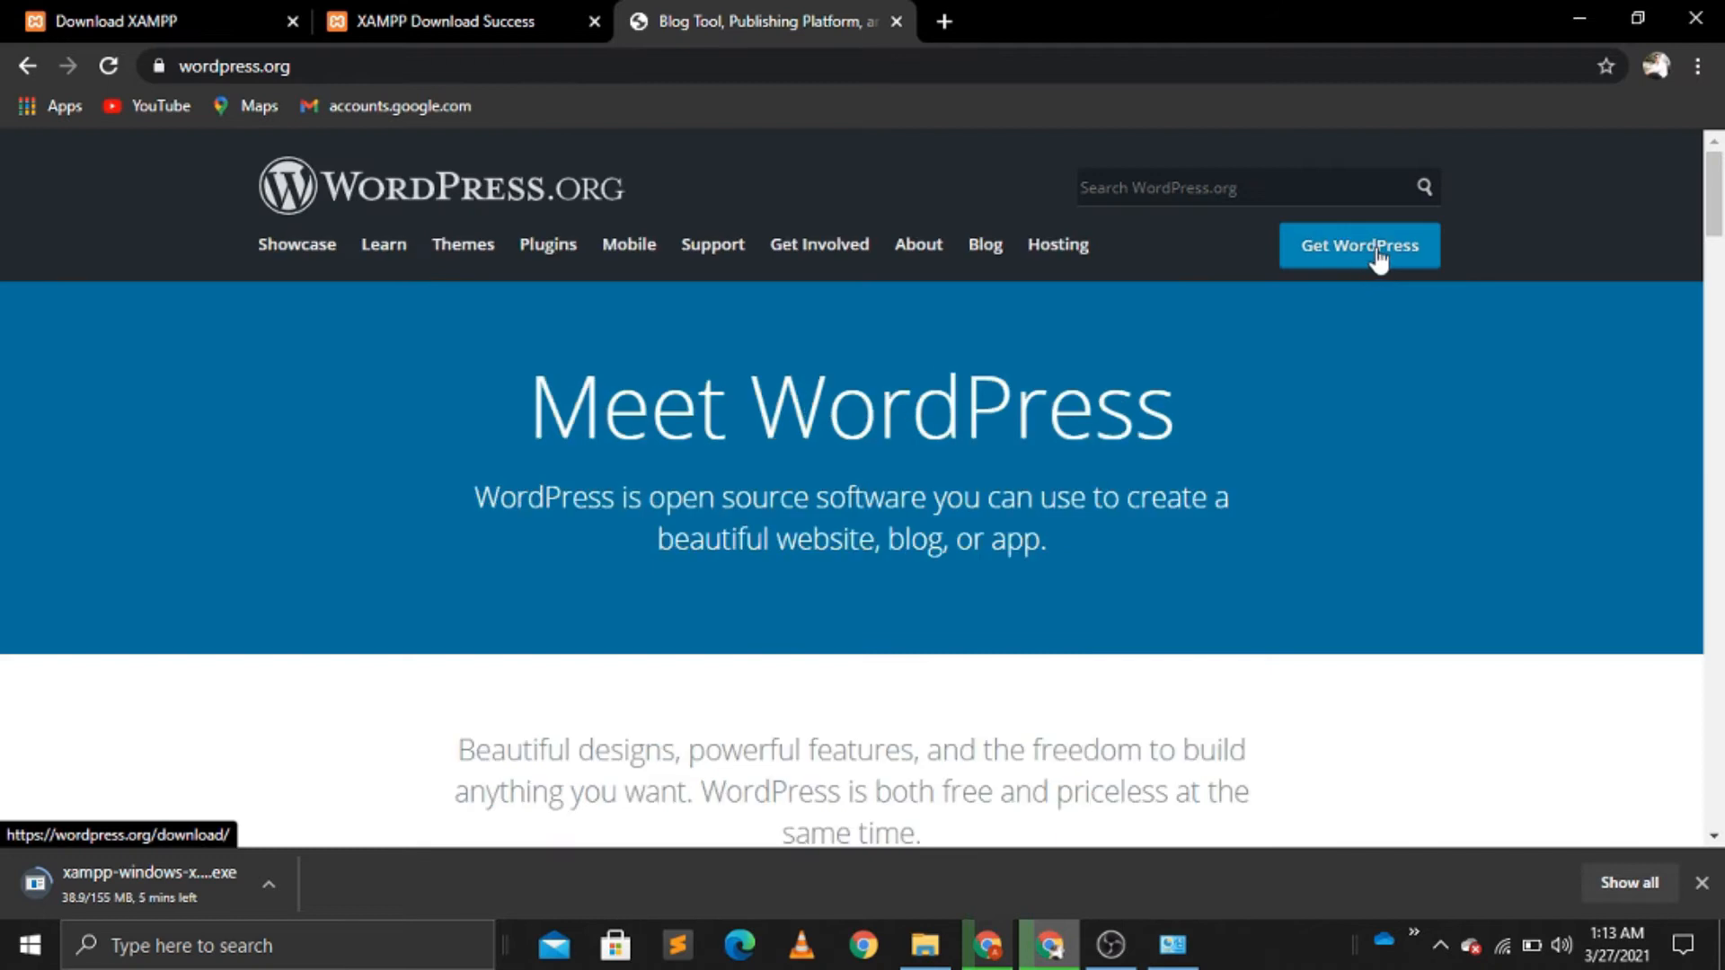
click(1379, 259)
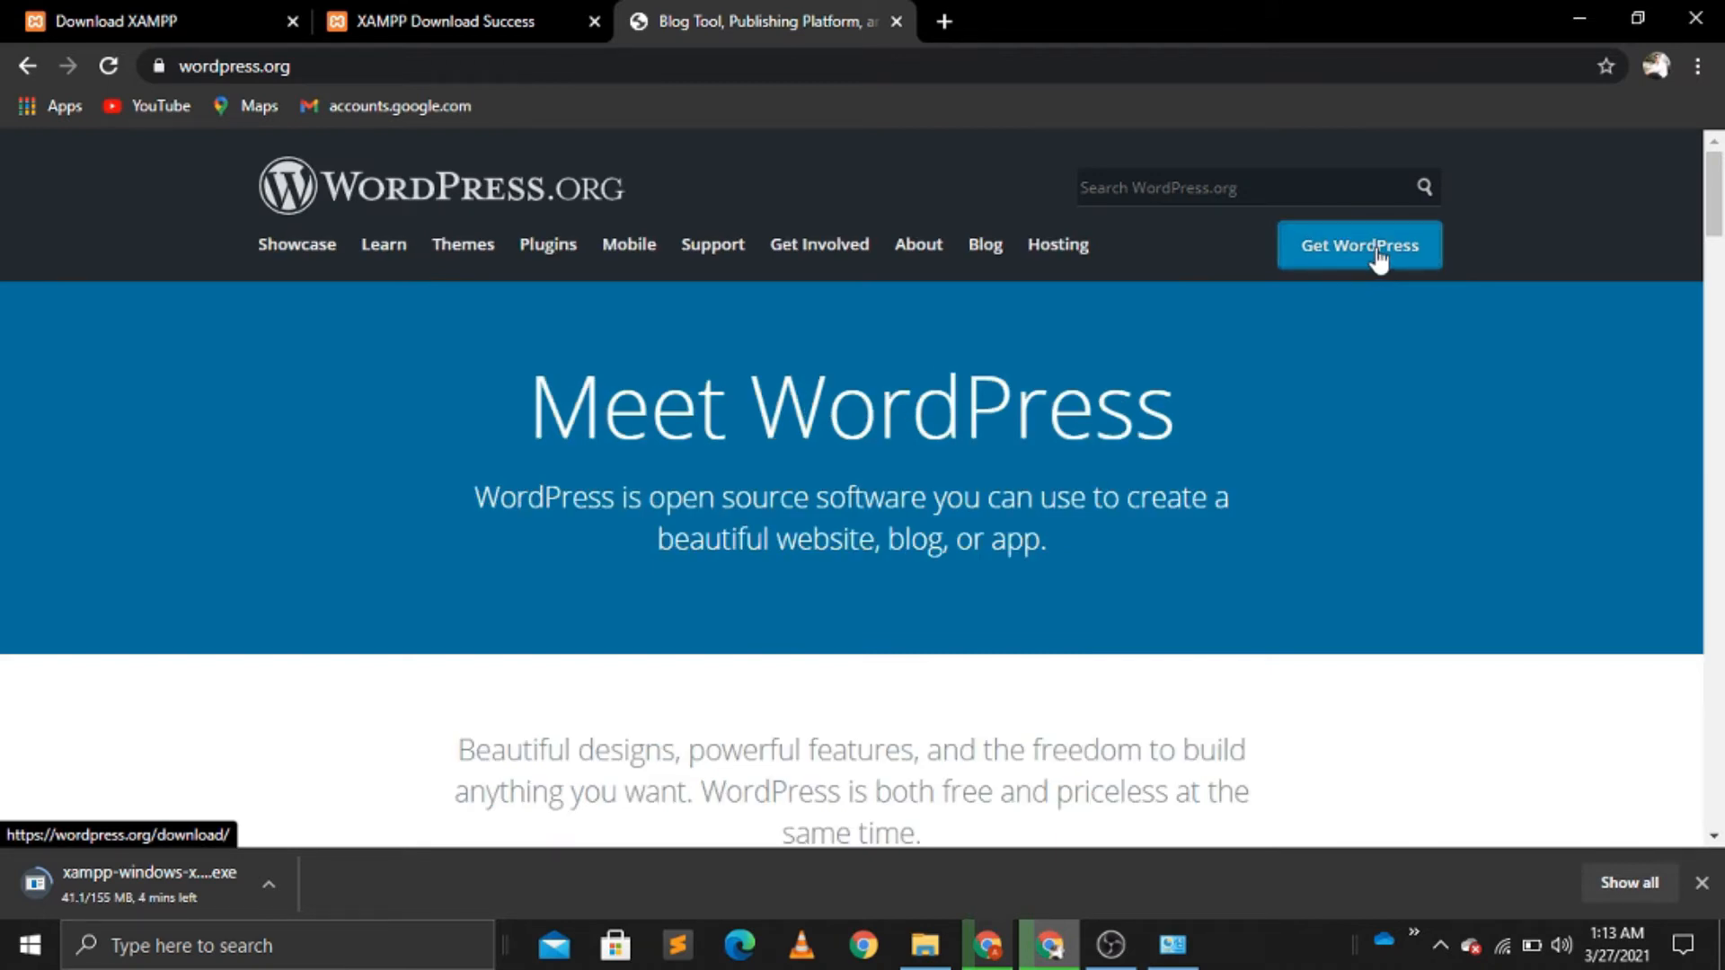
click(1378, 256)
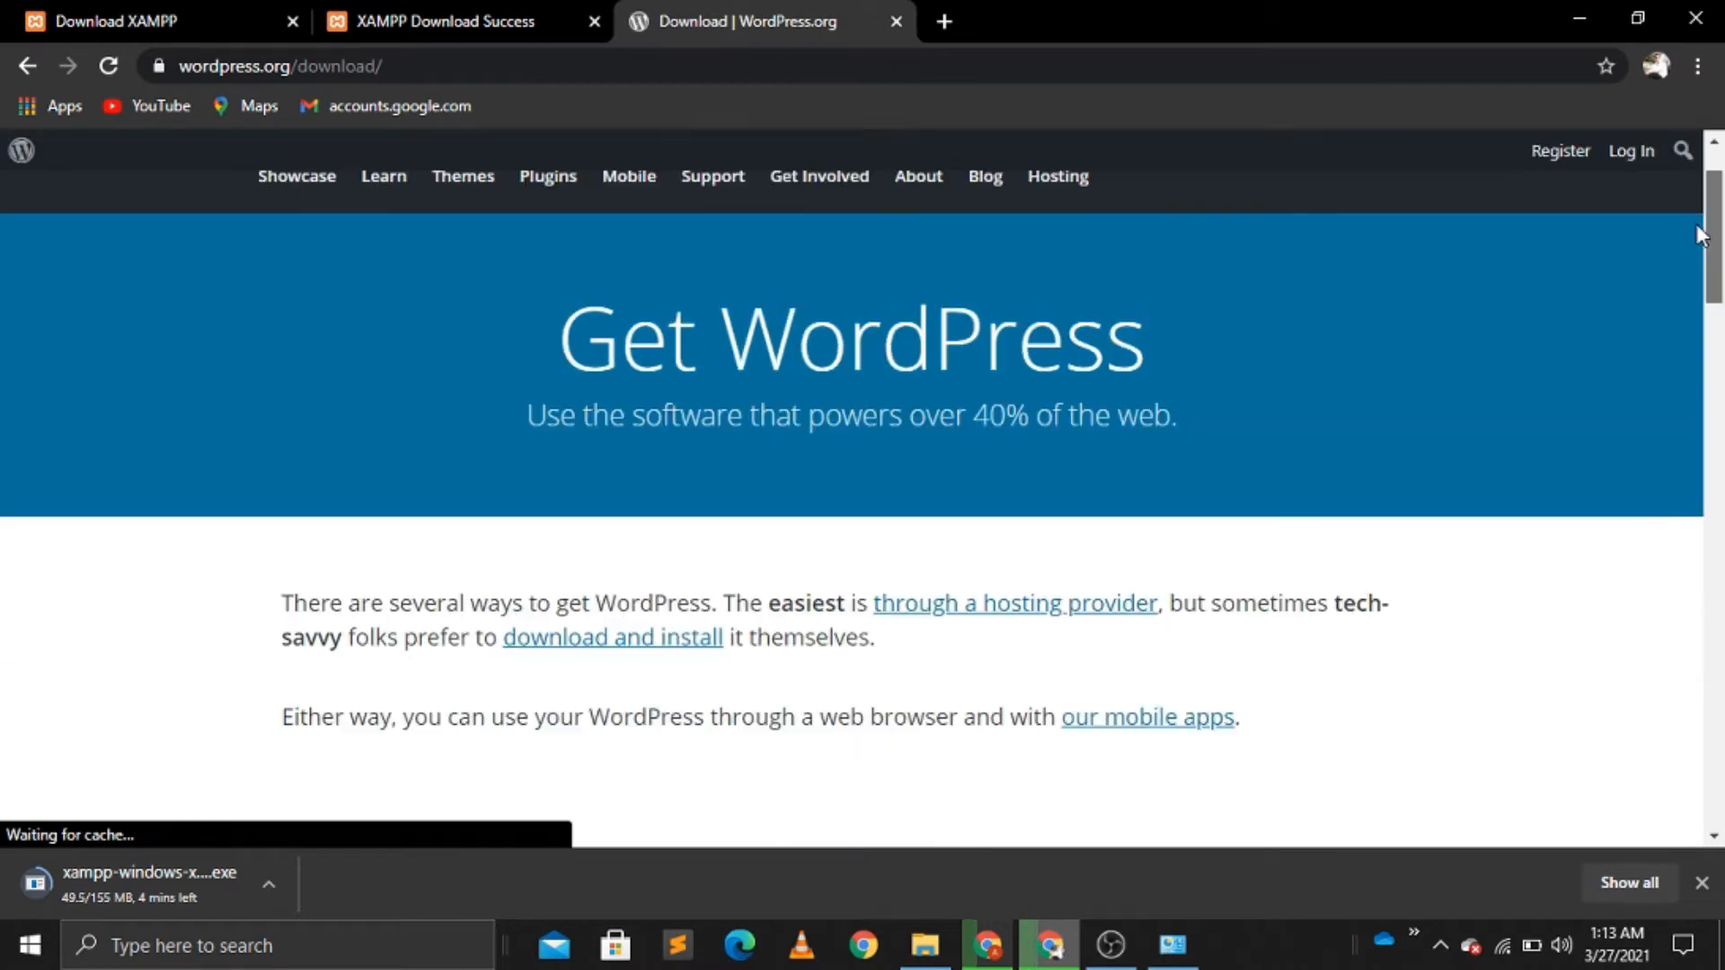
drag(1697, 225, 1721, 506)
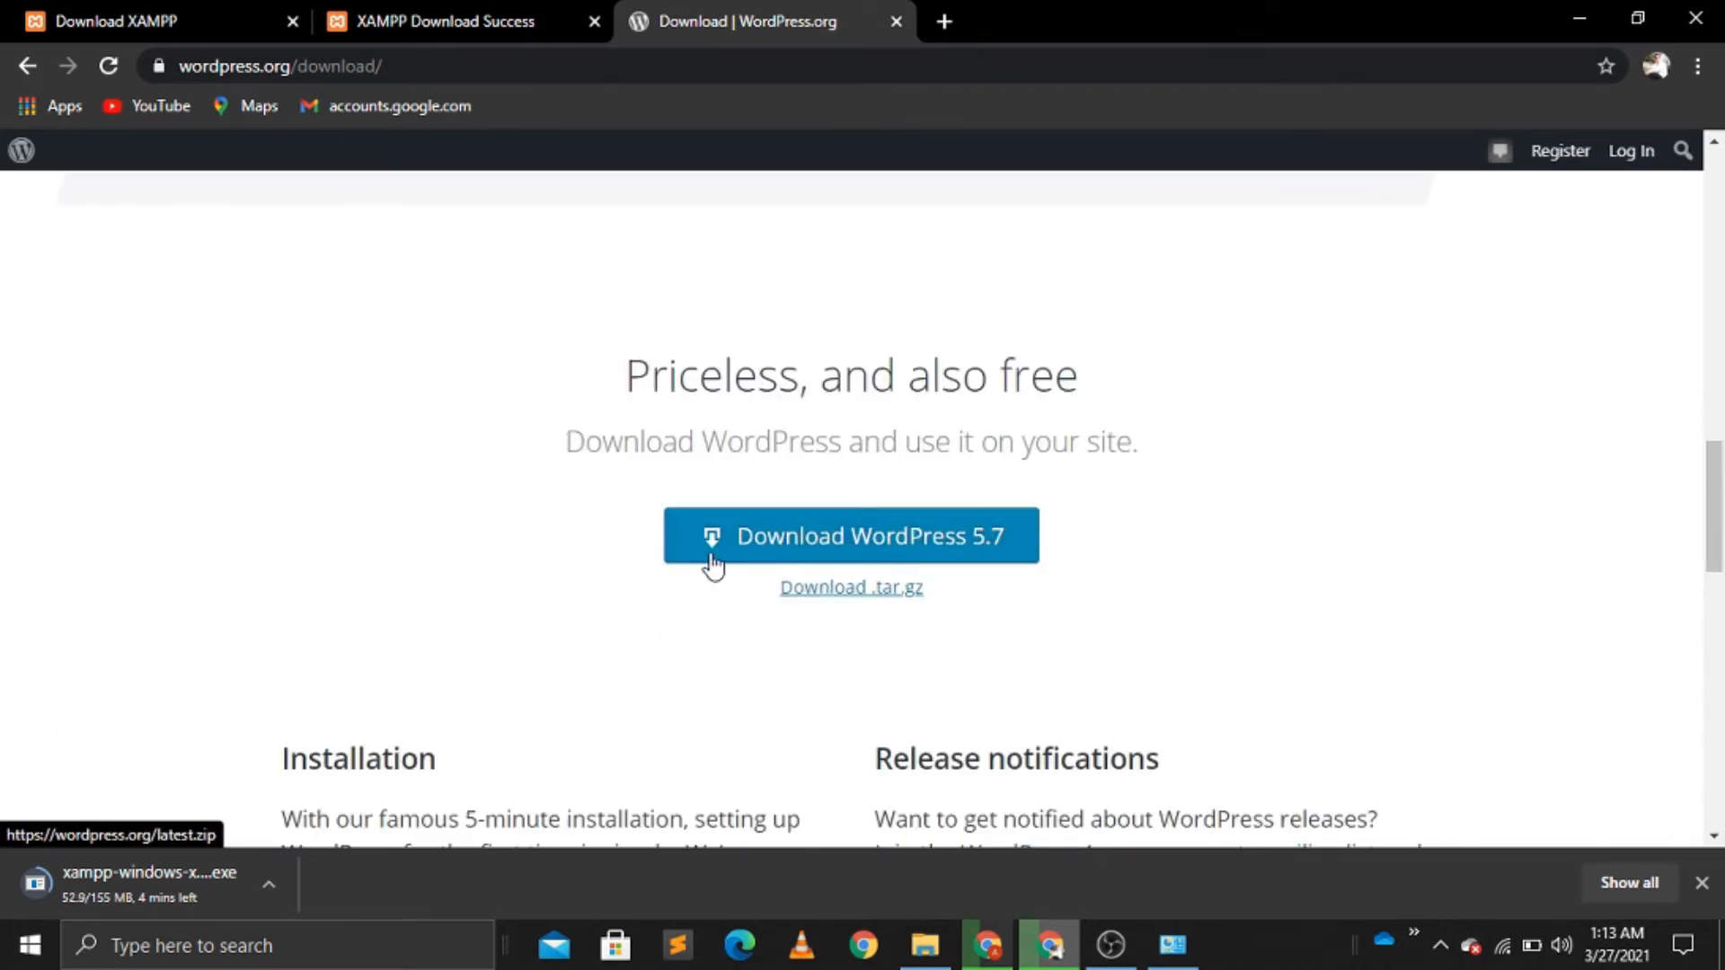
click(744, 550)
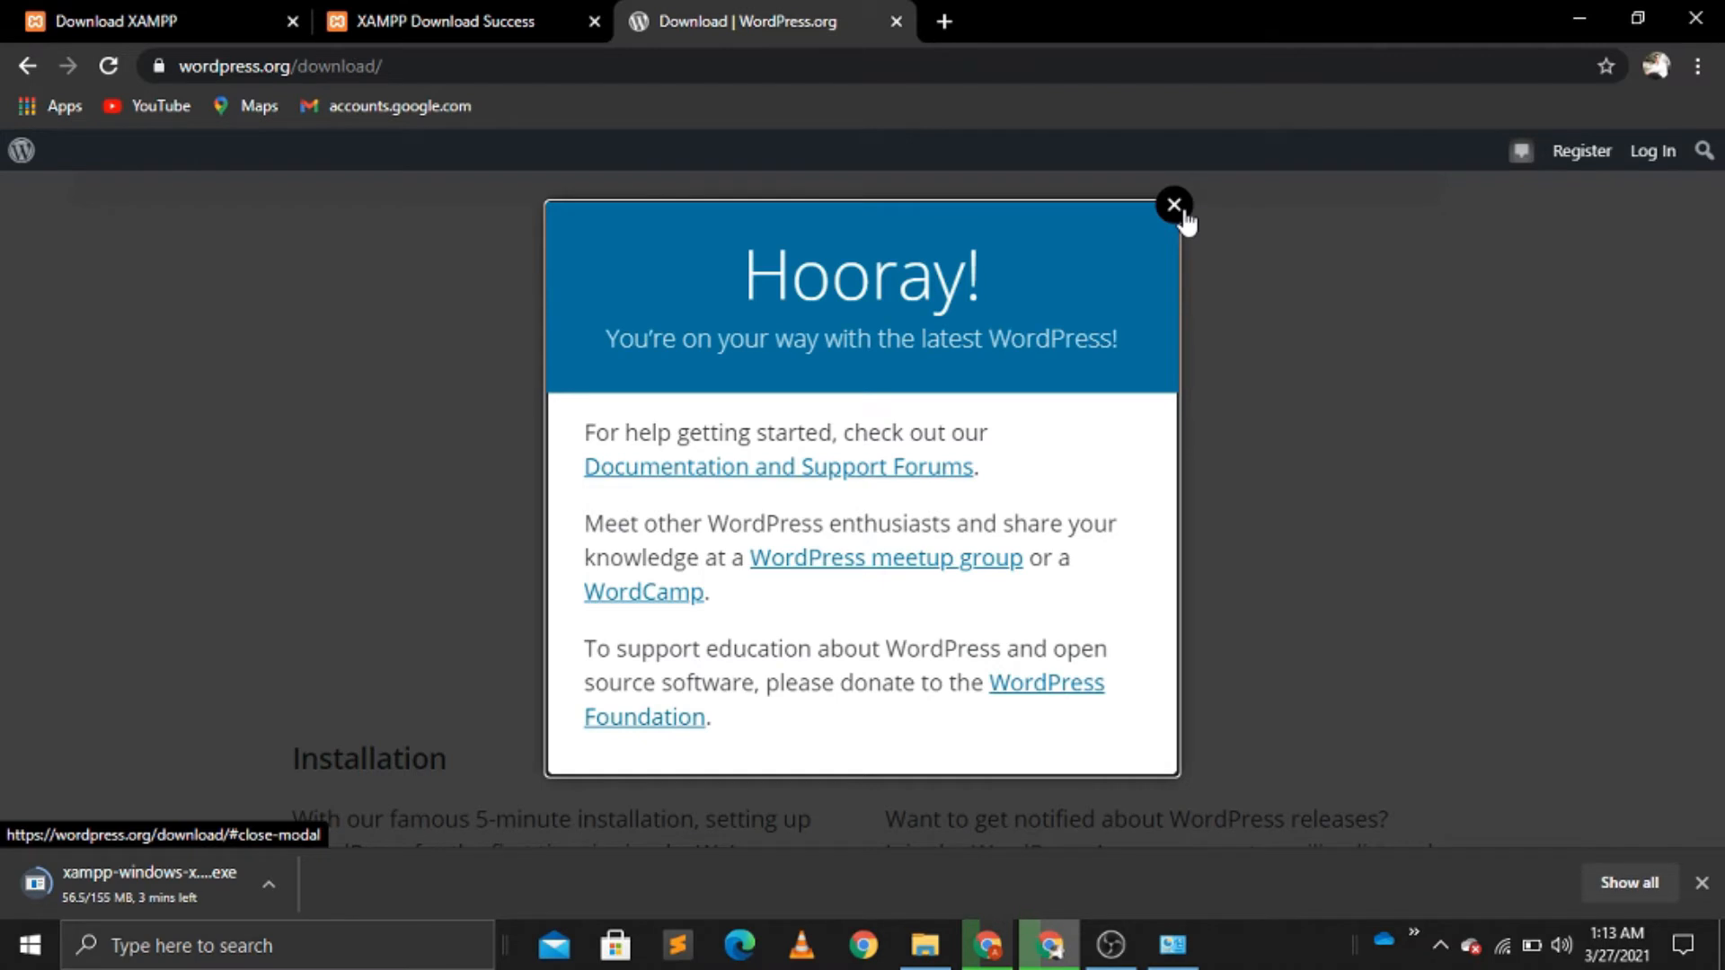
click(1174, 205)
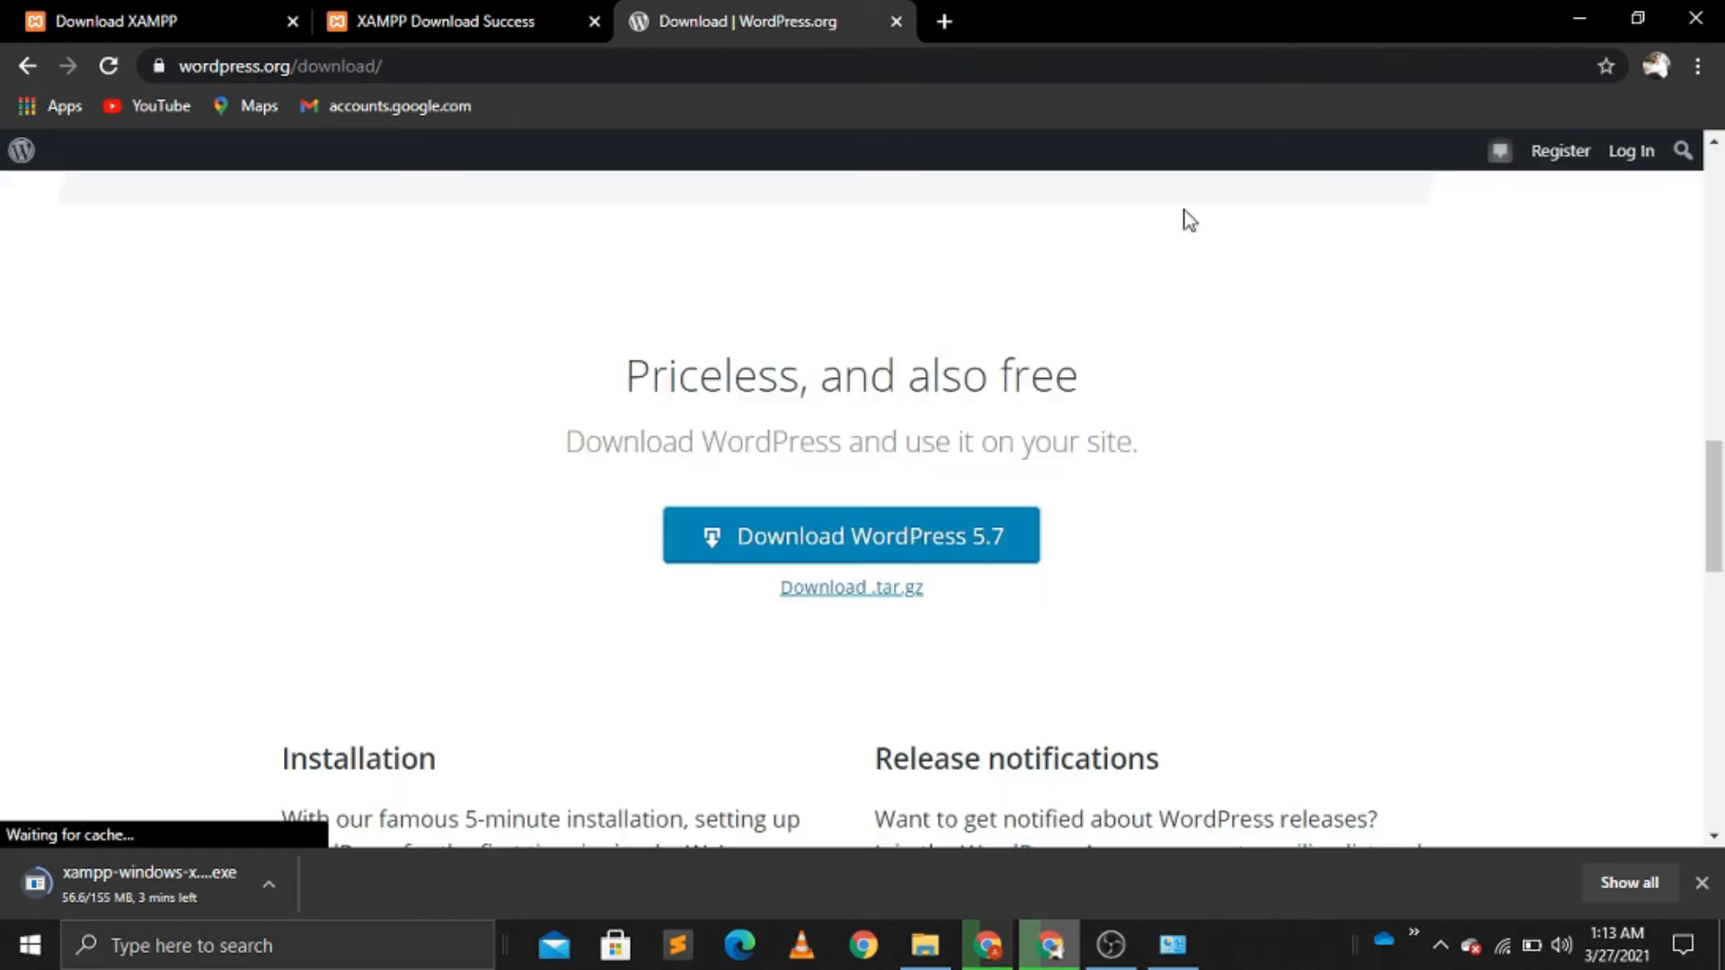
click(855, 575)
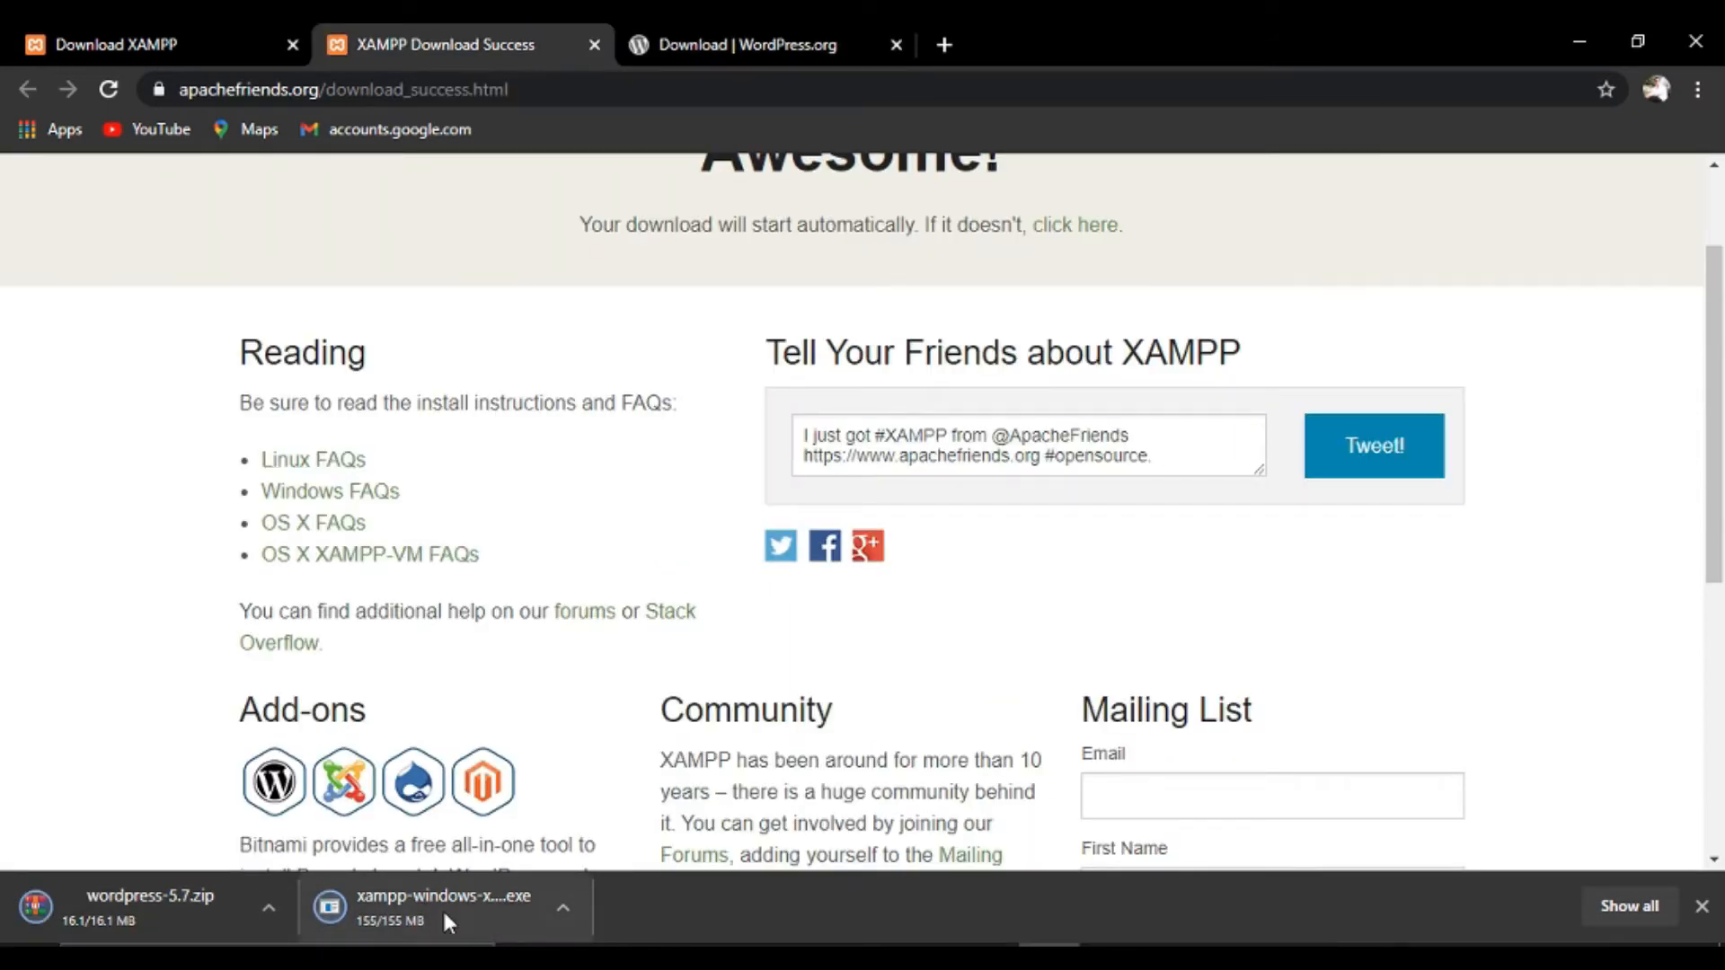
Show the XAMPP installer in Downloads, cut it, and bring up the desktop's context menu.
click(562, 907)
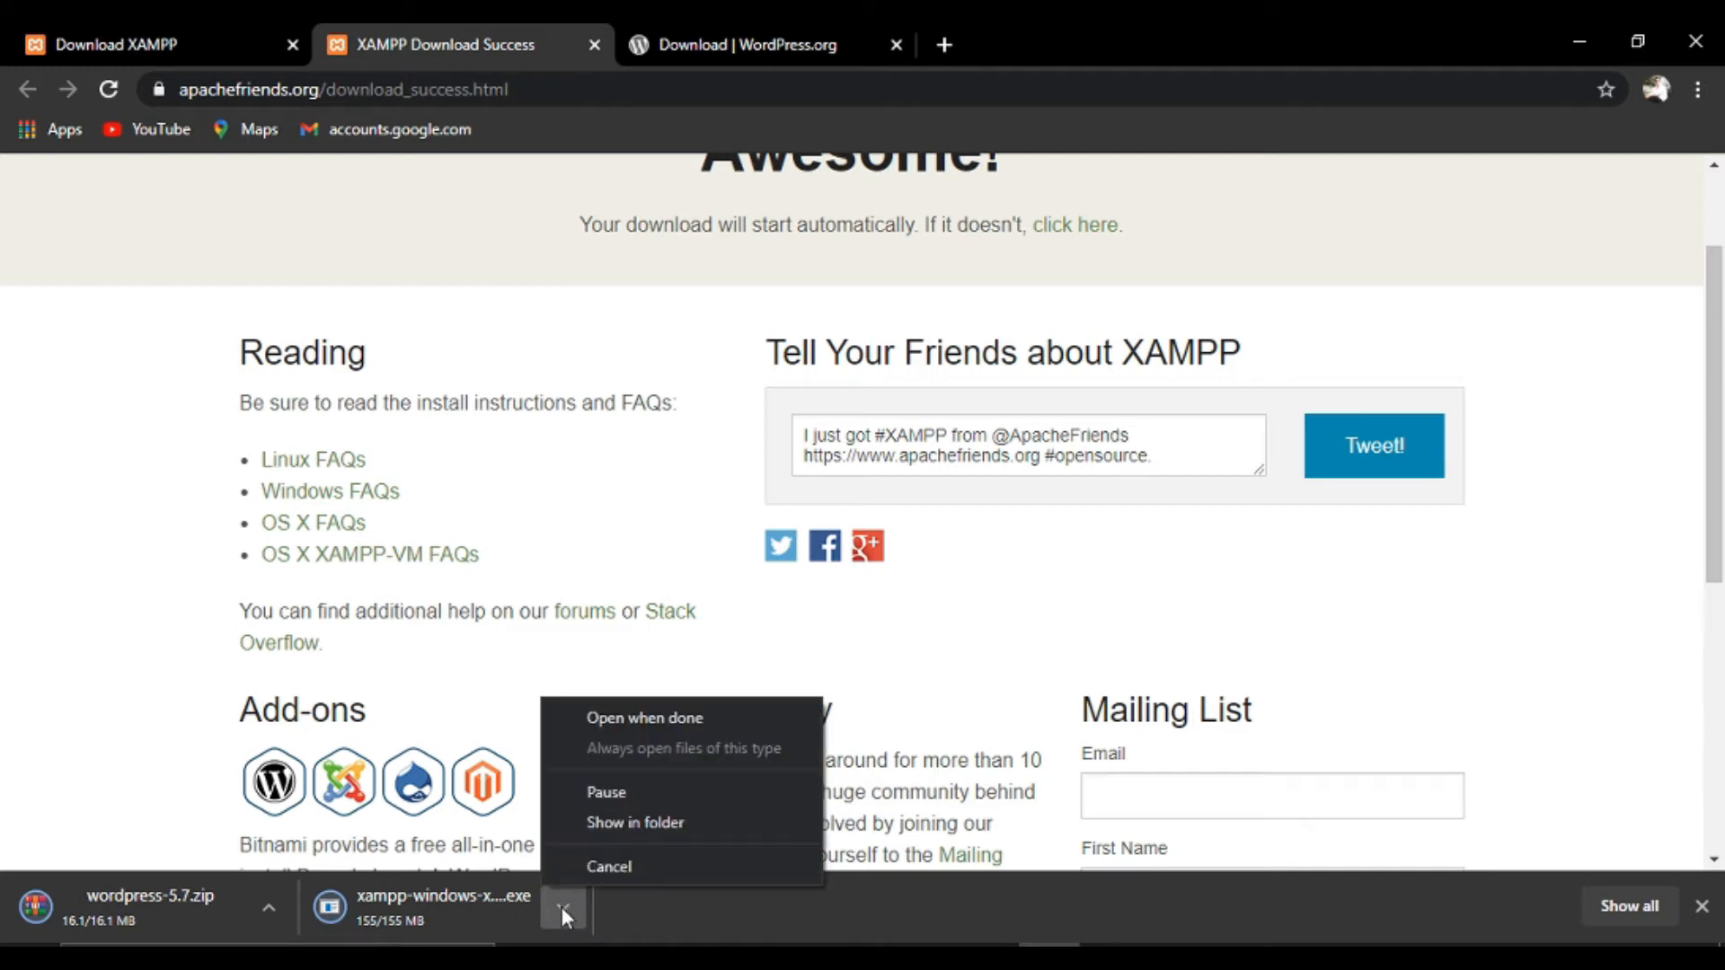
click(656, 822)
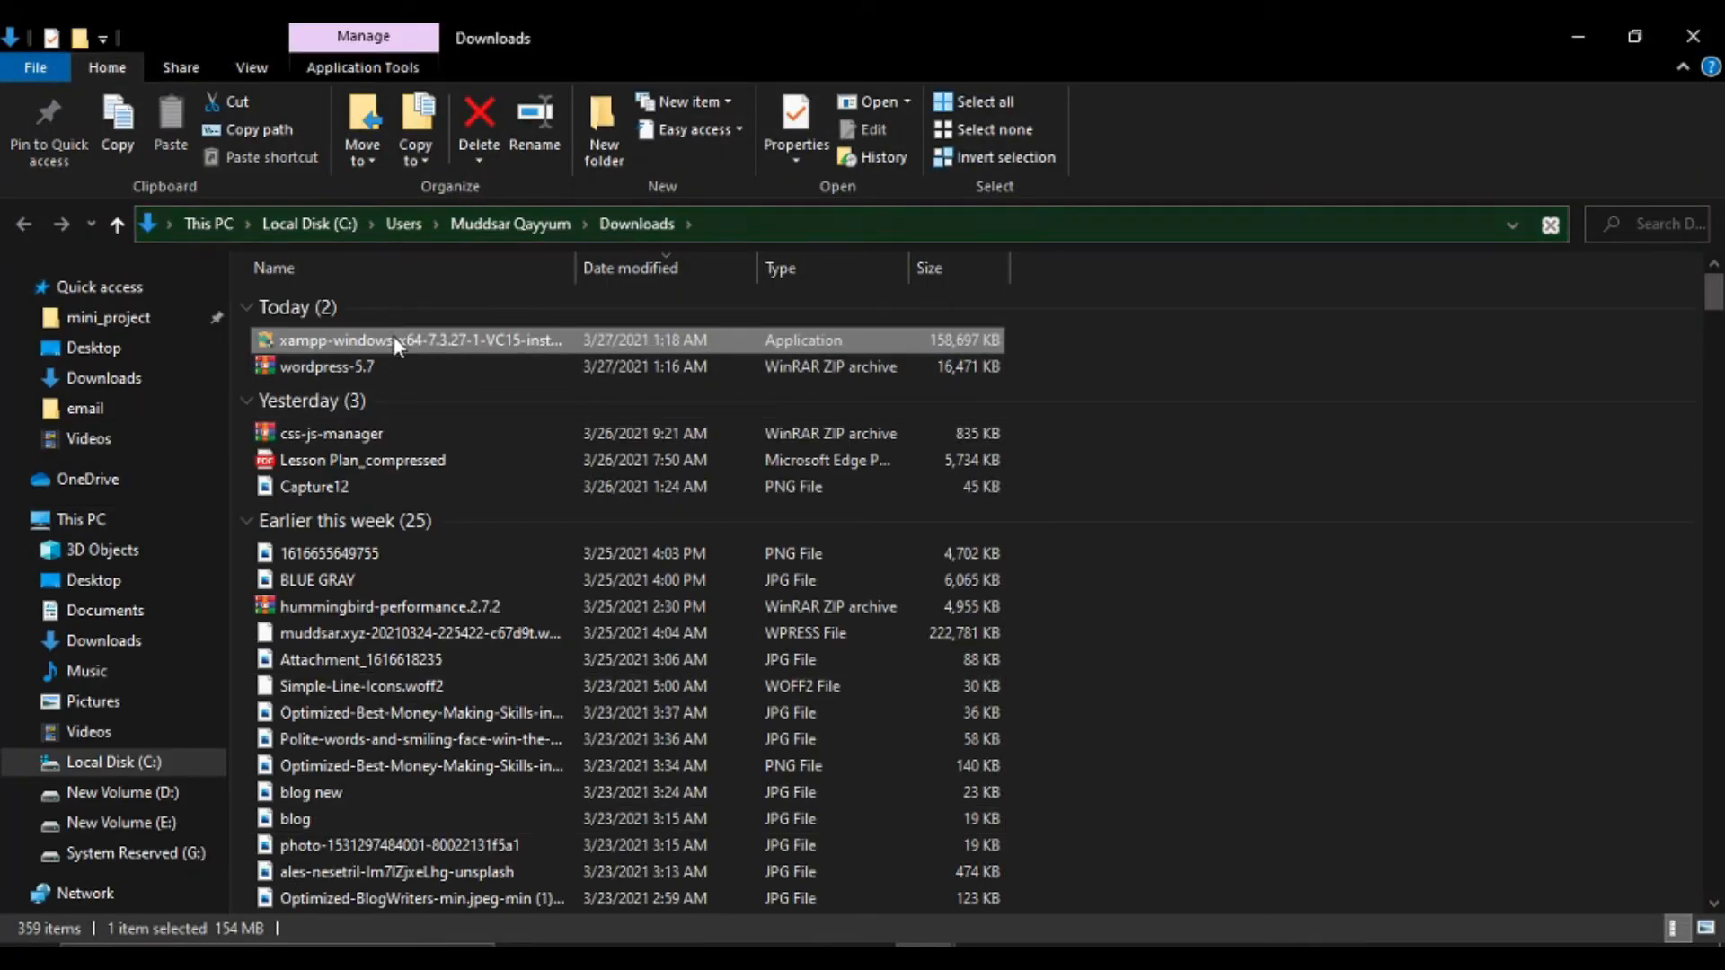
right_click(389, 339)
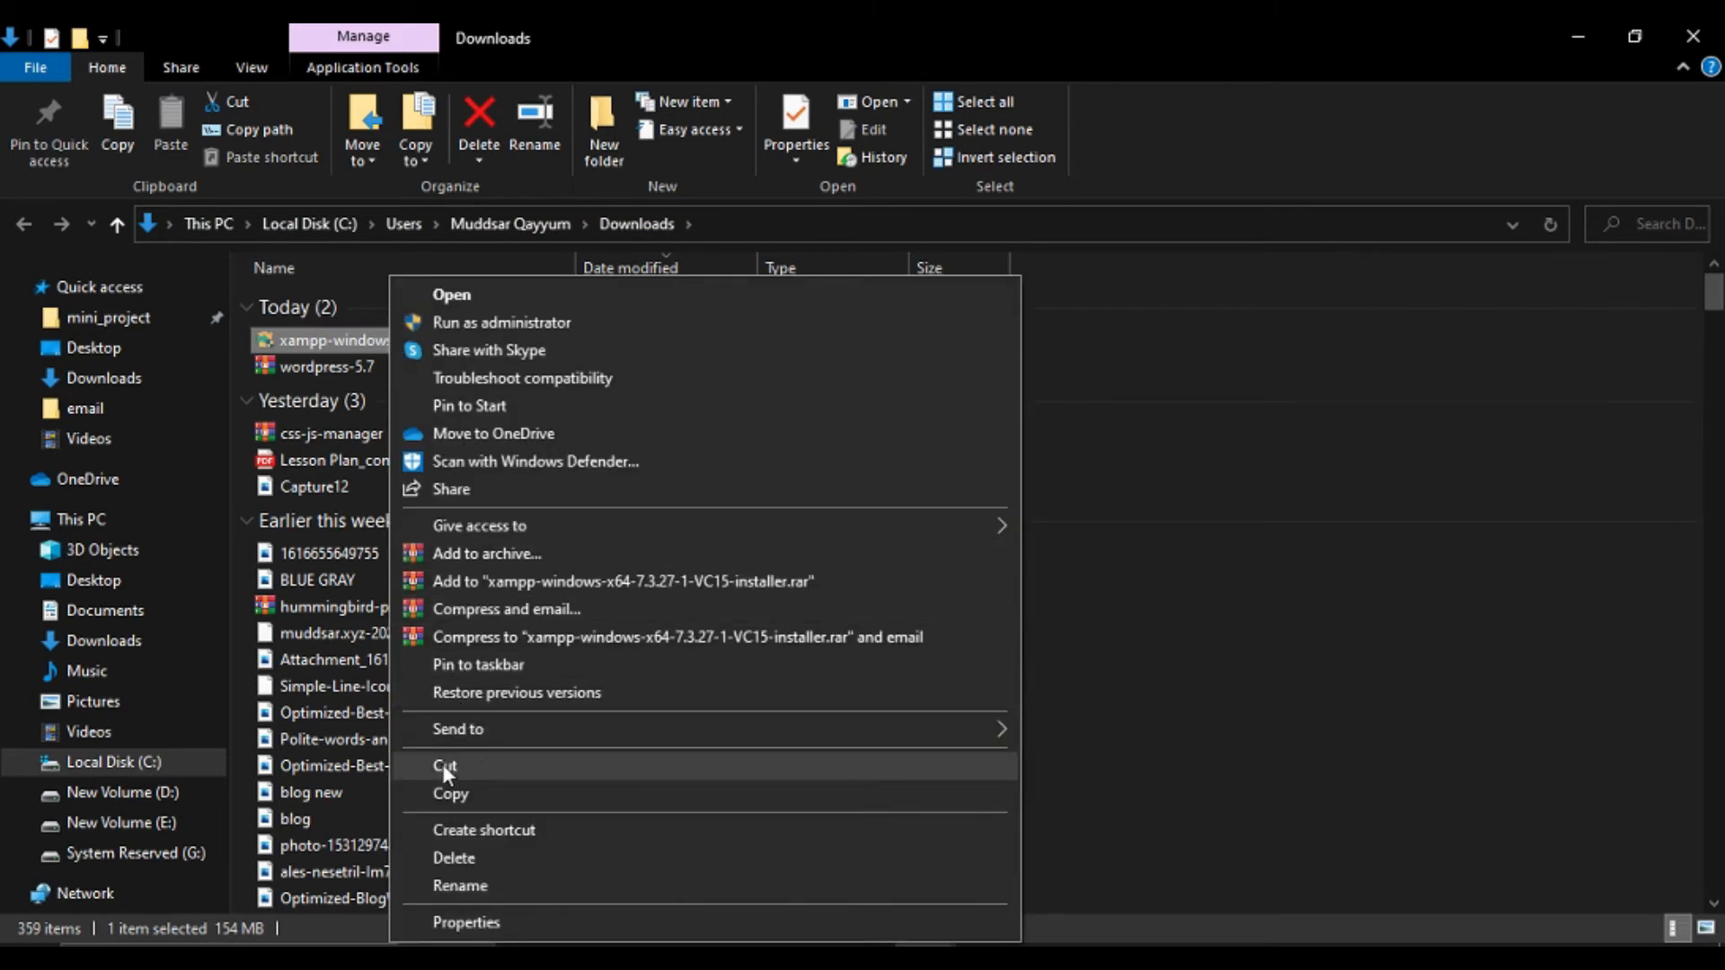
click(478, 765)
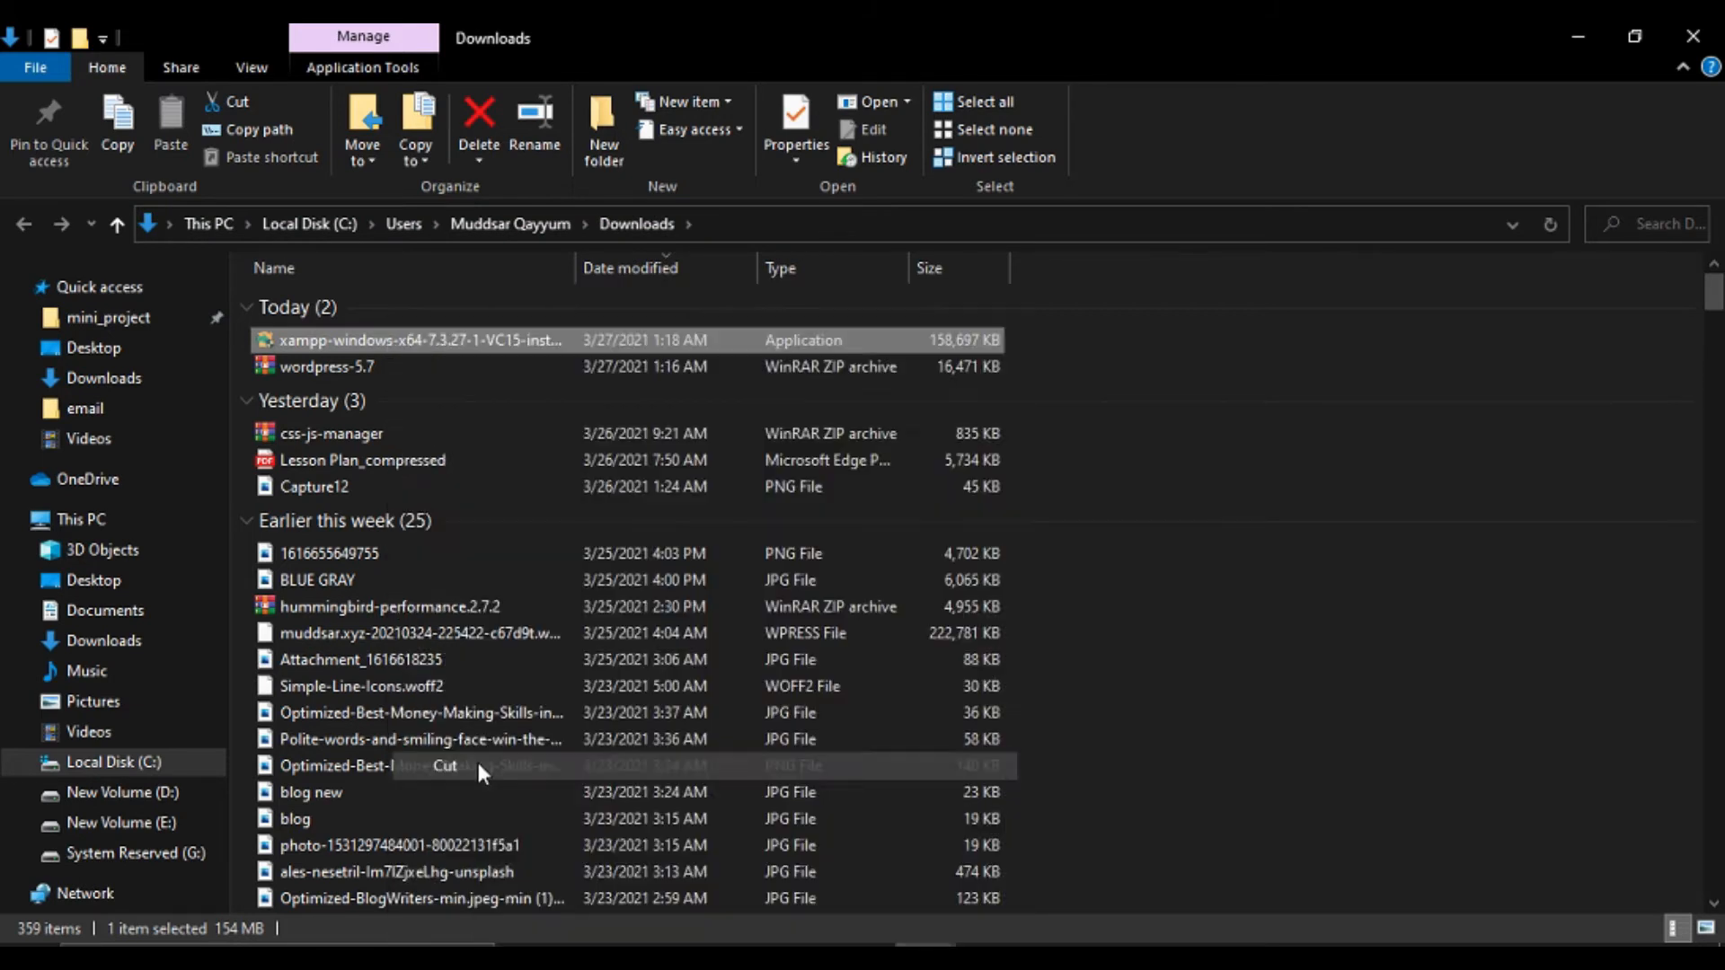
click(1578, 37)
right_click(733, 231)
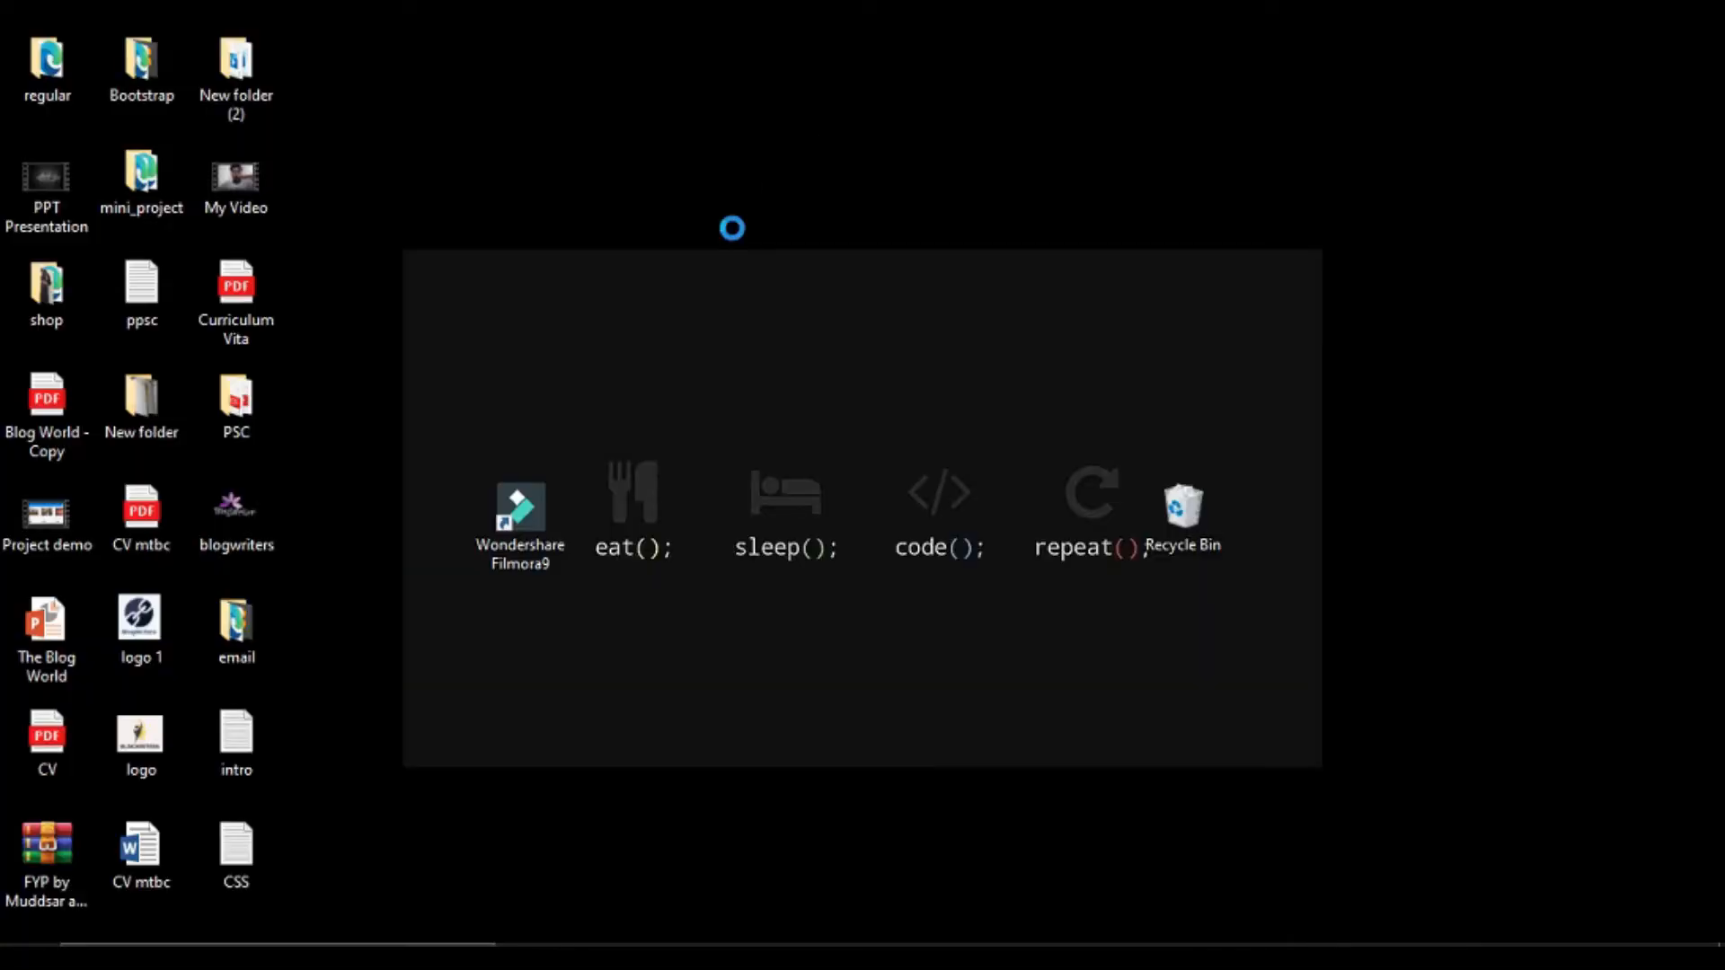
Paste the XAMPP installer onto the desktop and run it as administrator, dismissing the UAC warning.
click(795, 338)
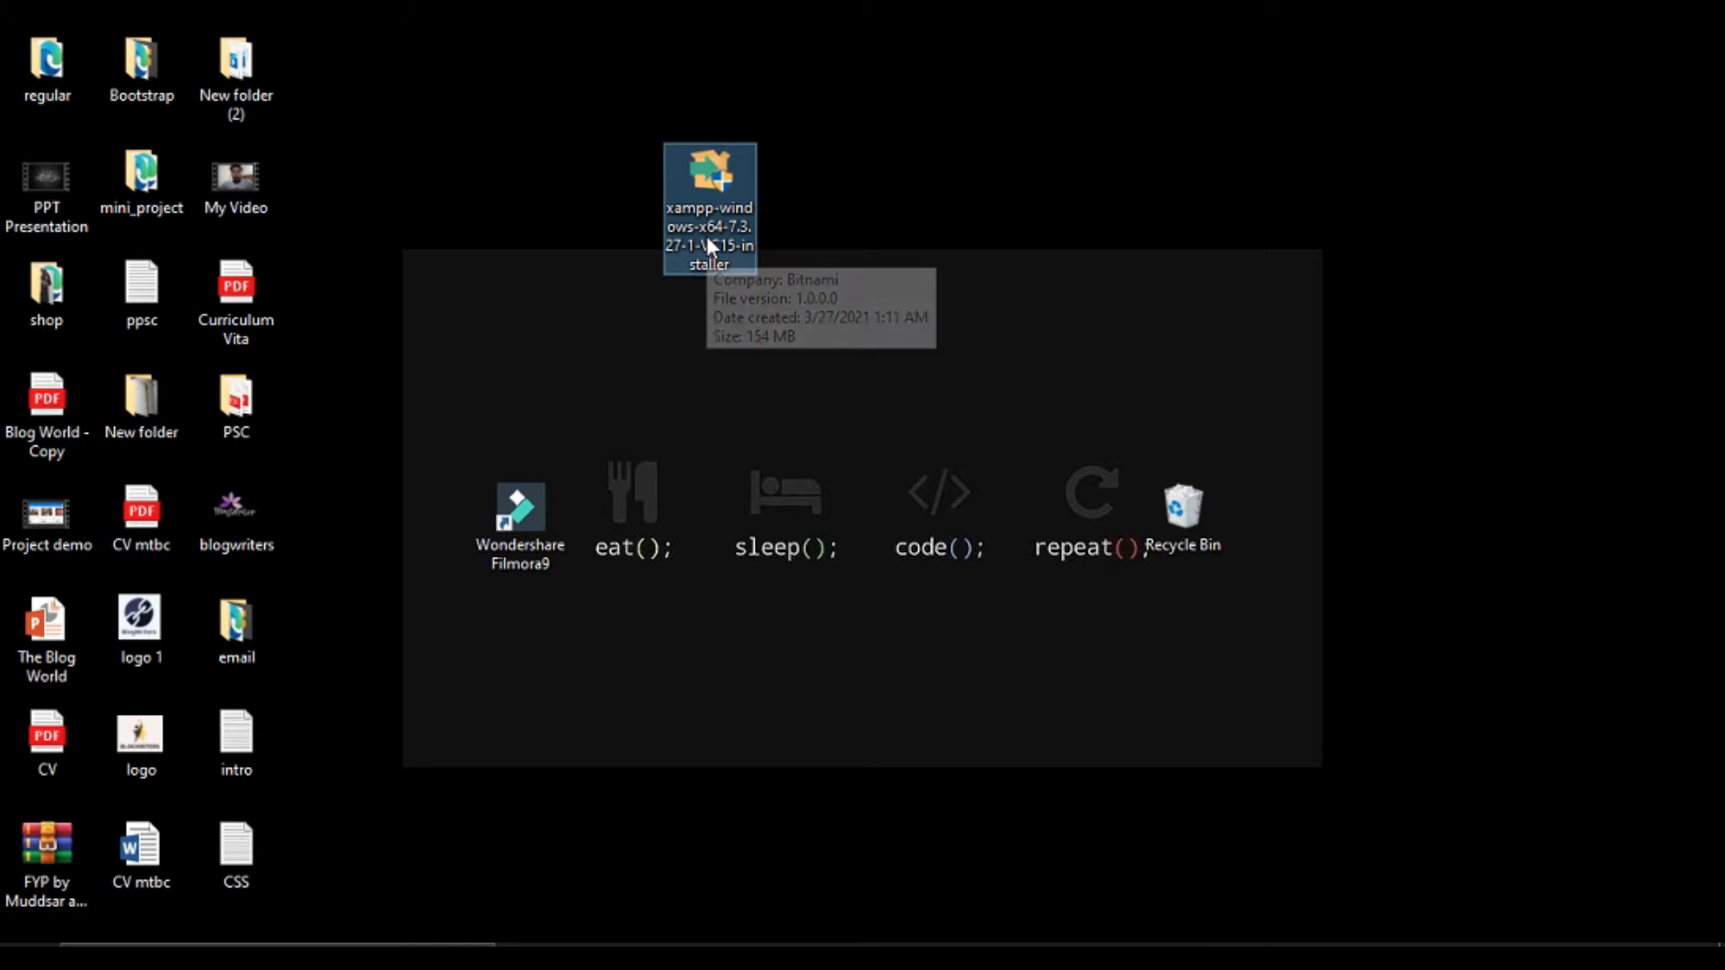
right_click(706, 235)
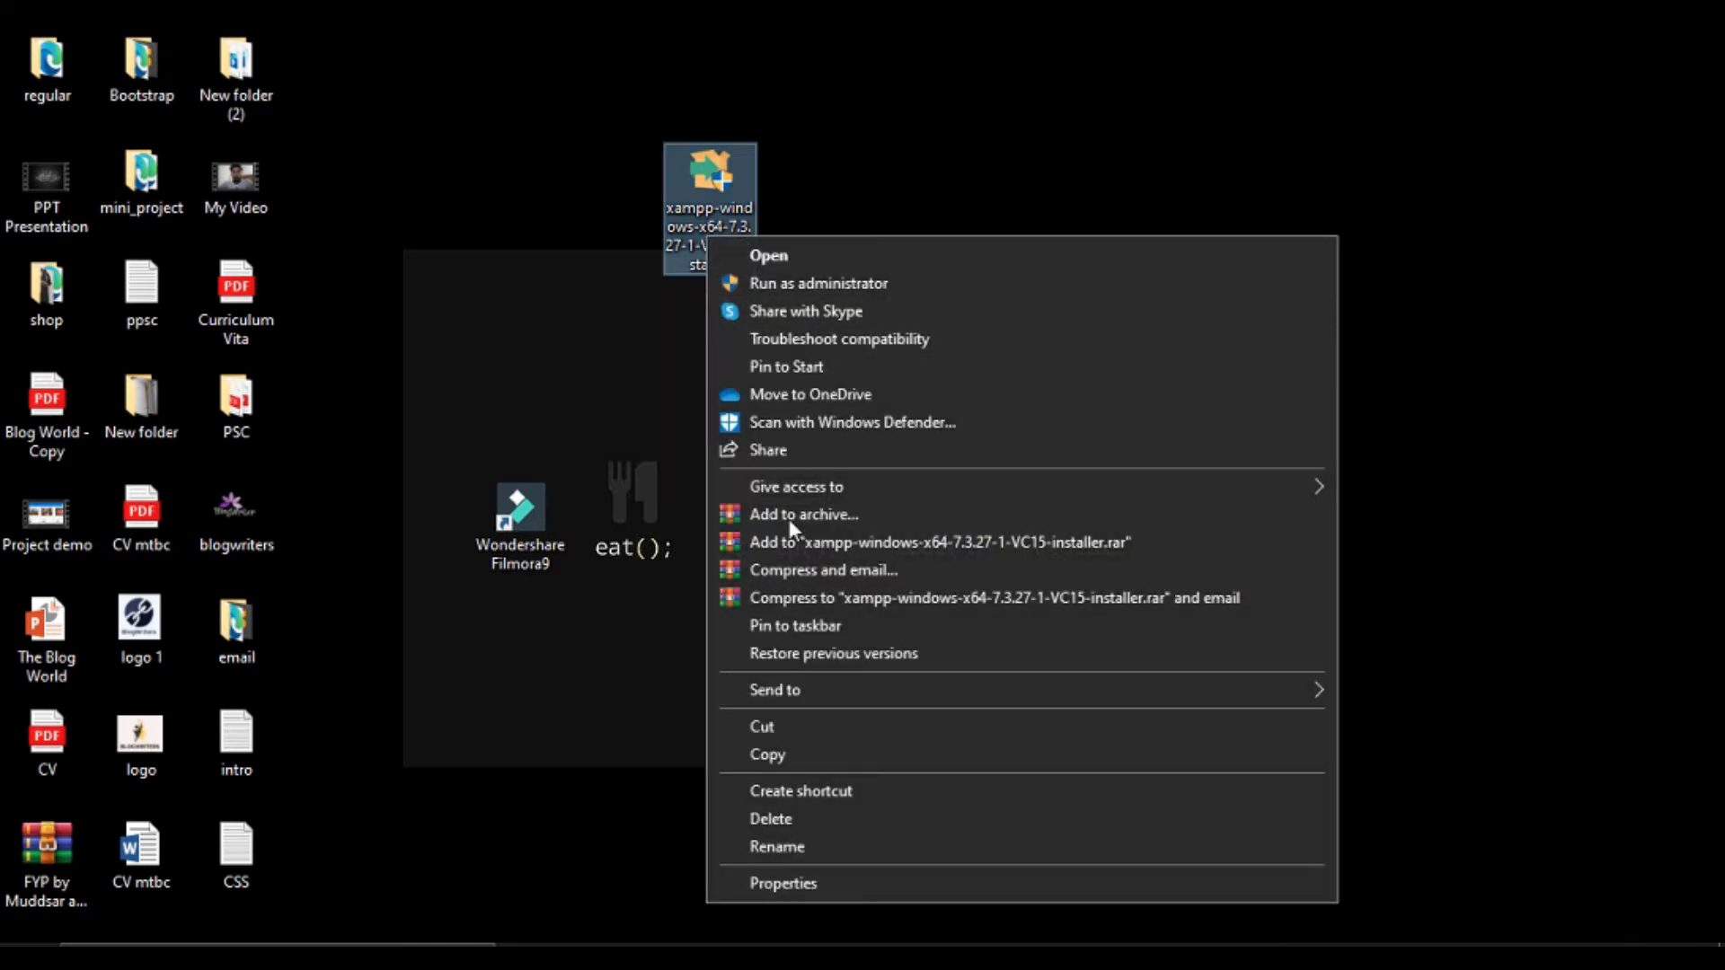
click(784, 283)
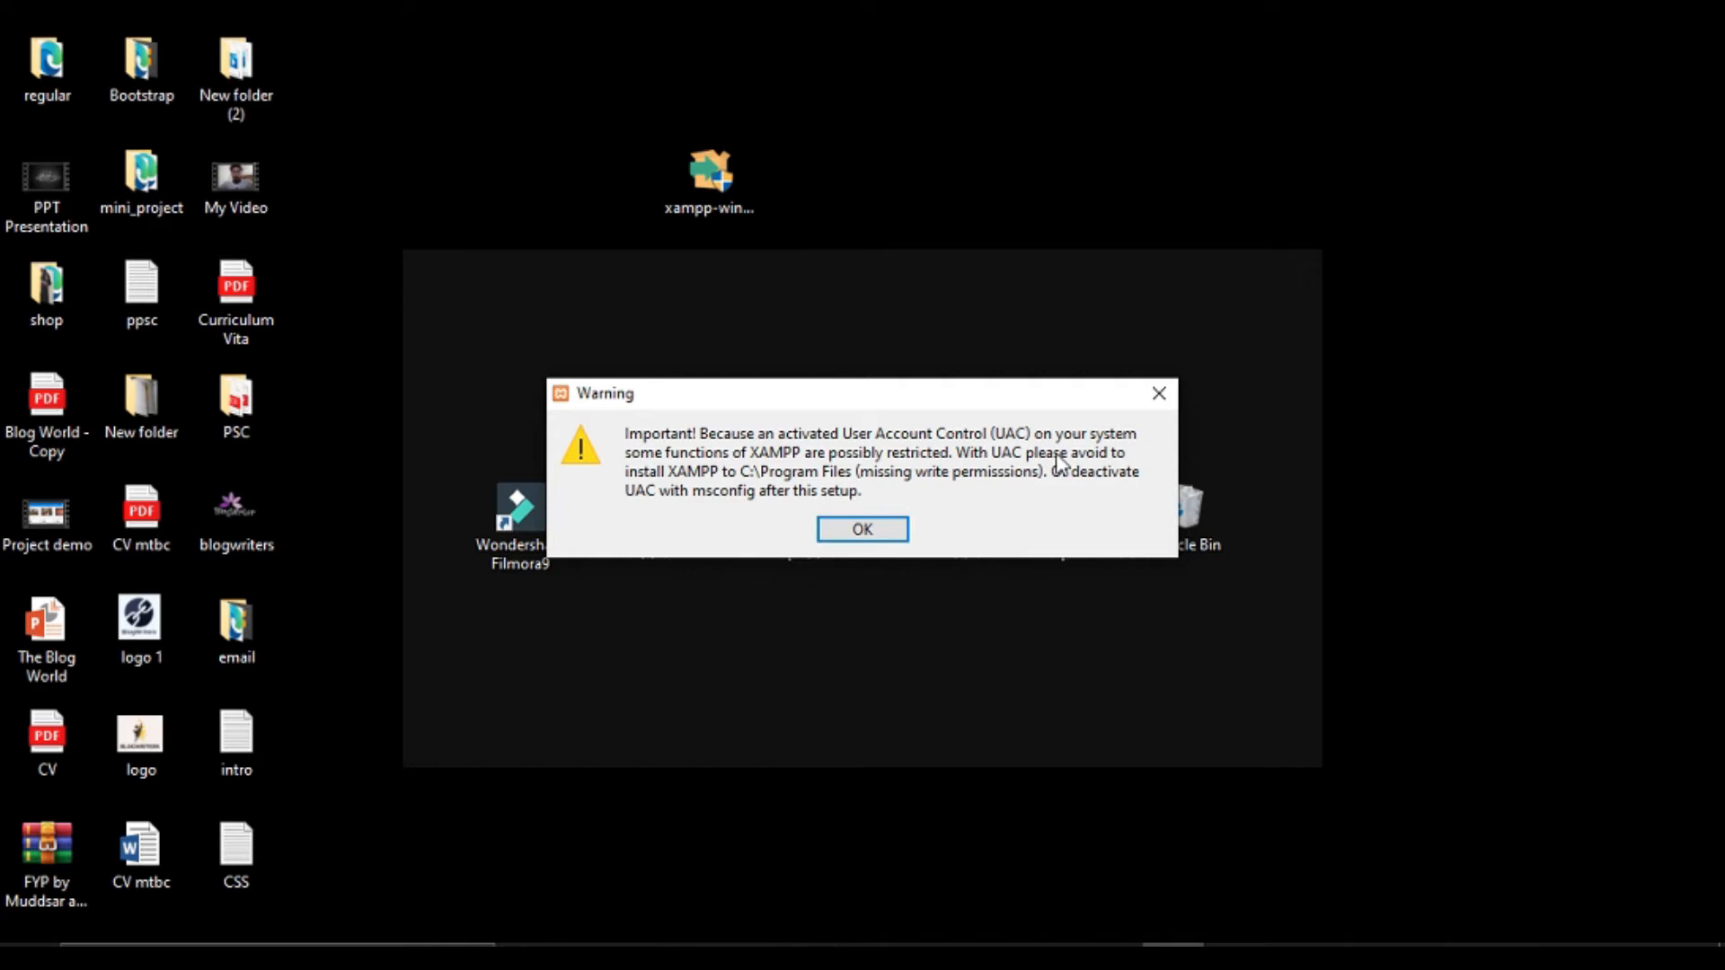
click(1152, 401)
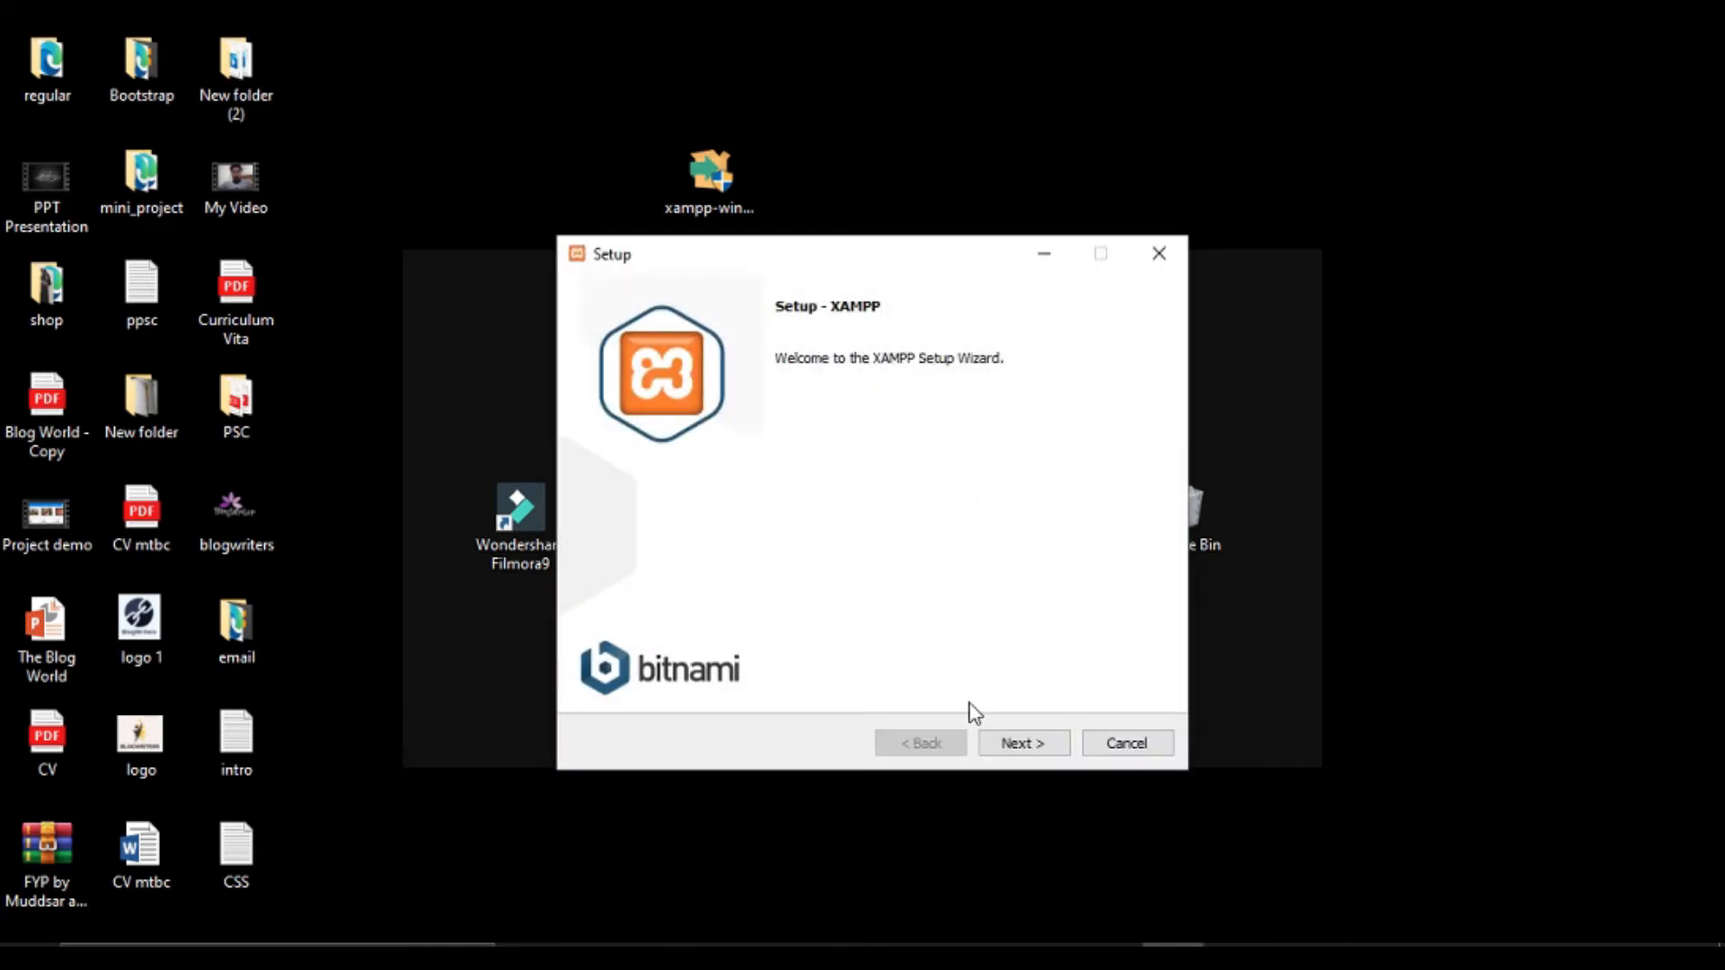
Install XAMPP with all components into C:\xampp, with English as the Control Panel language.
click(1028, 743)
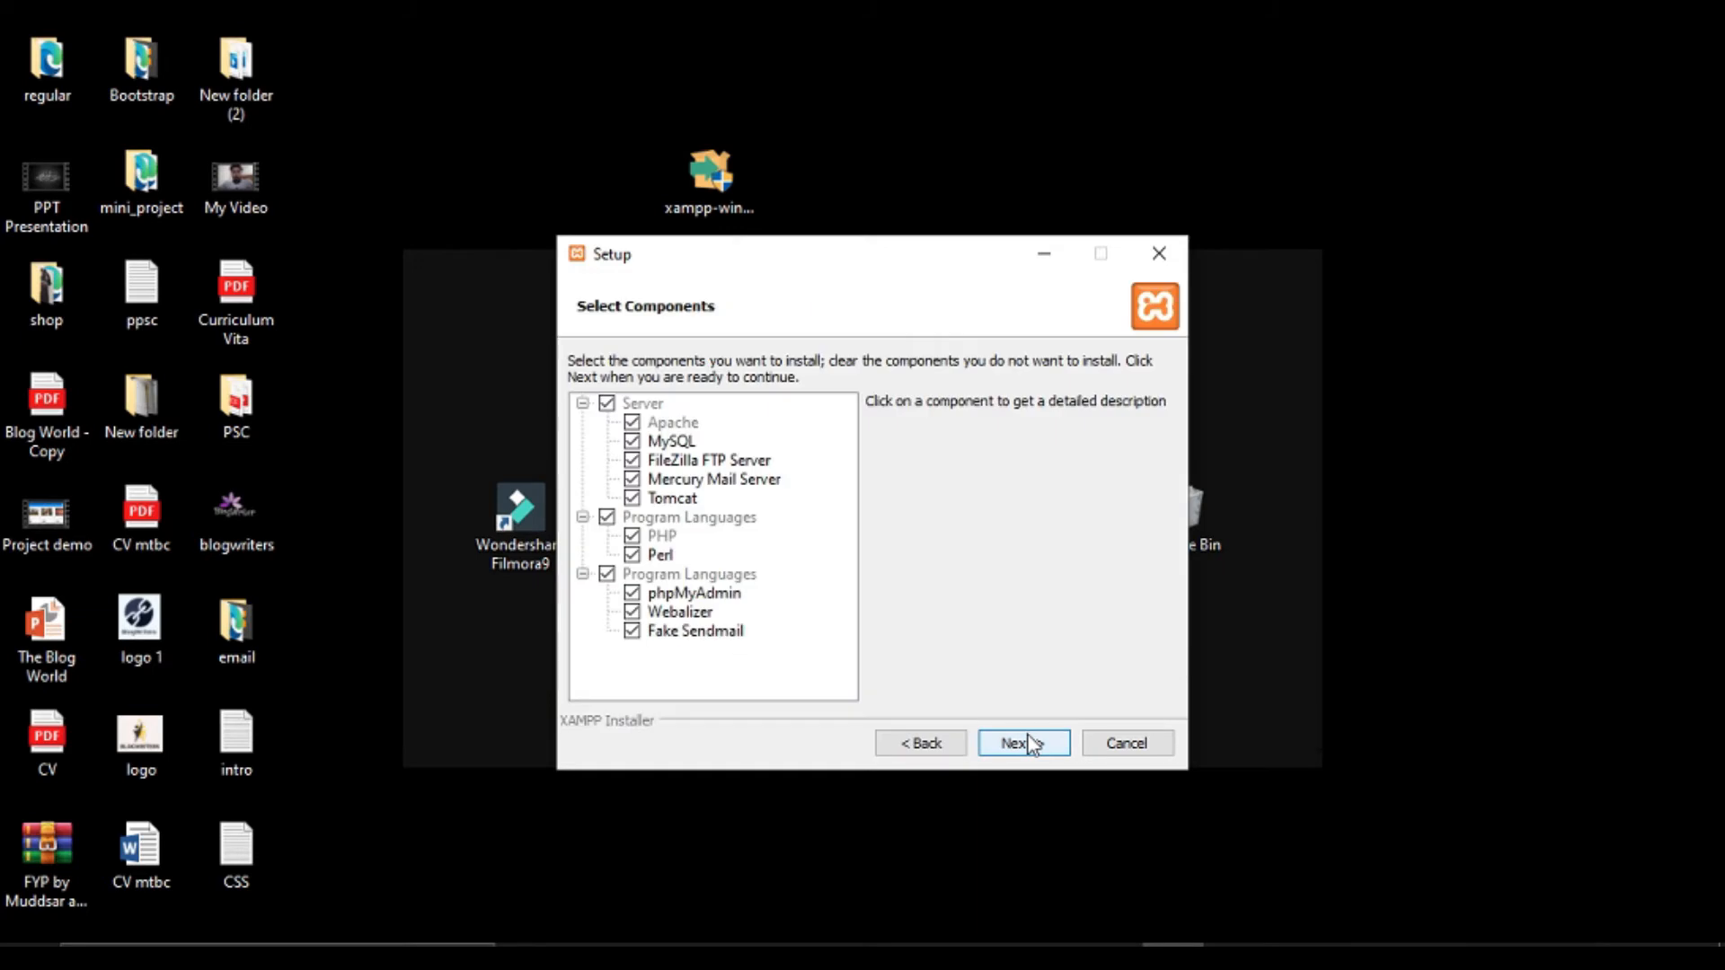
click(1031, 745)
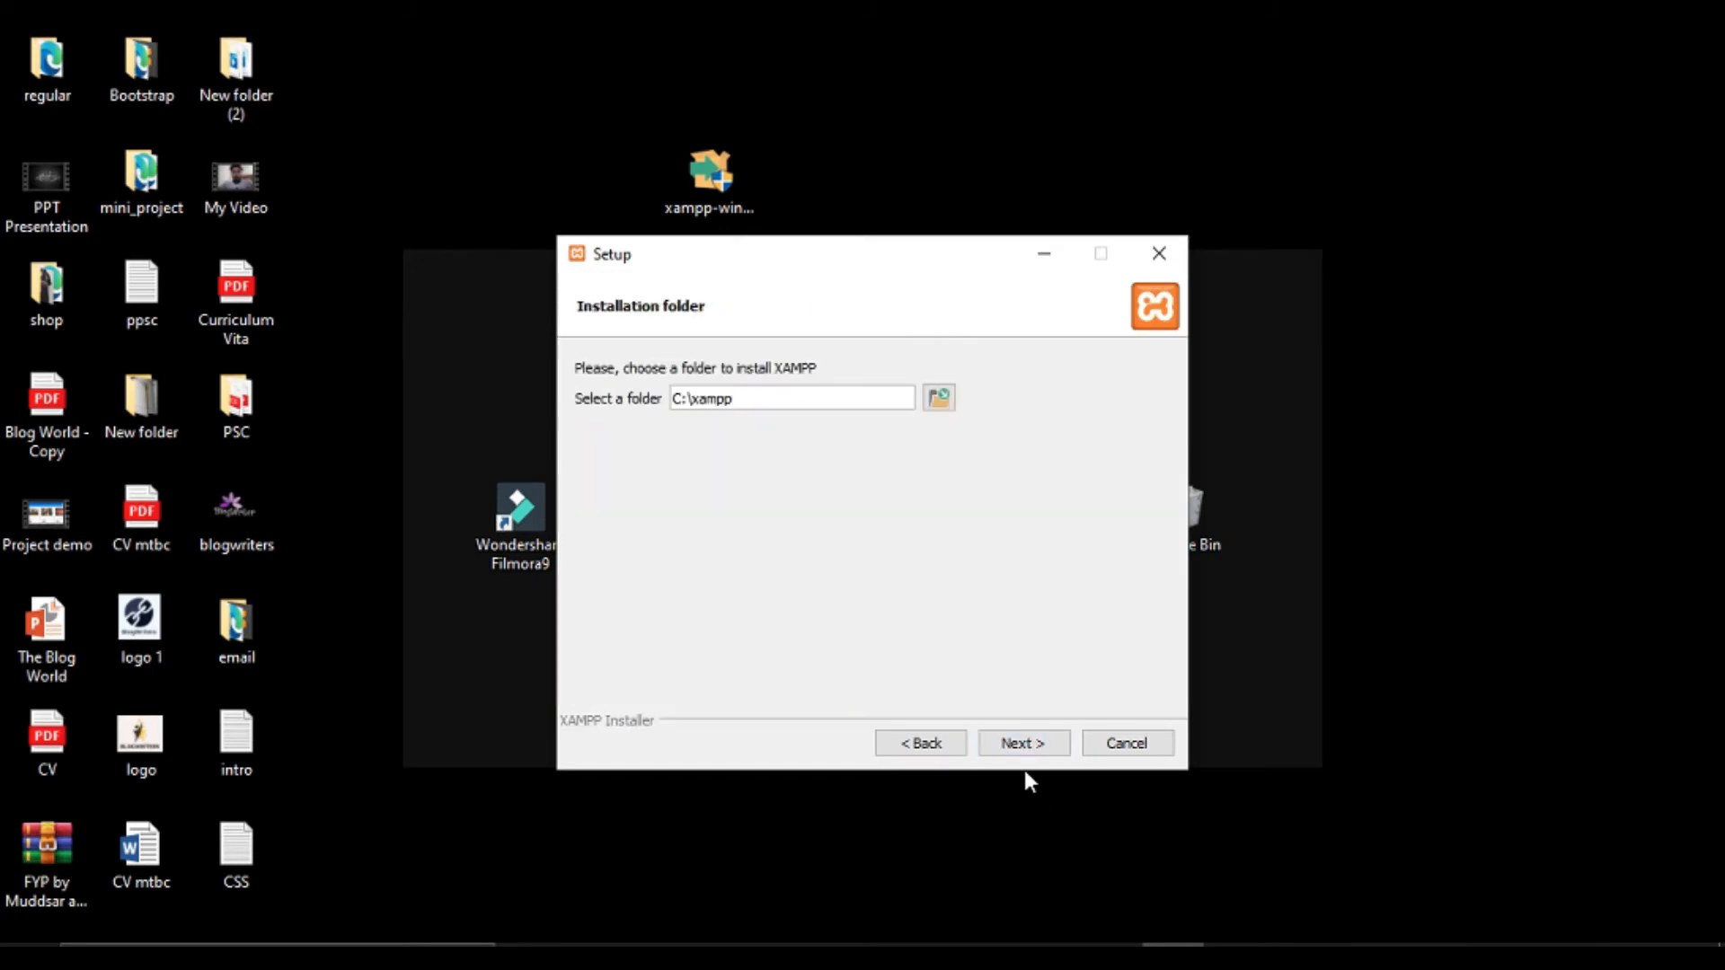
click(1029, 744)
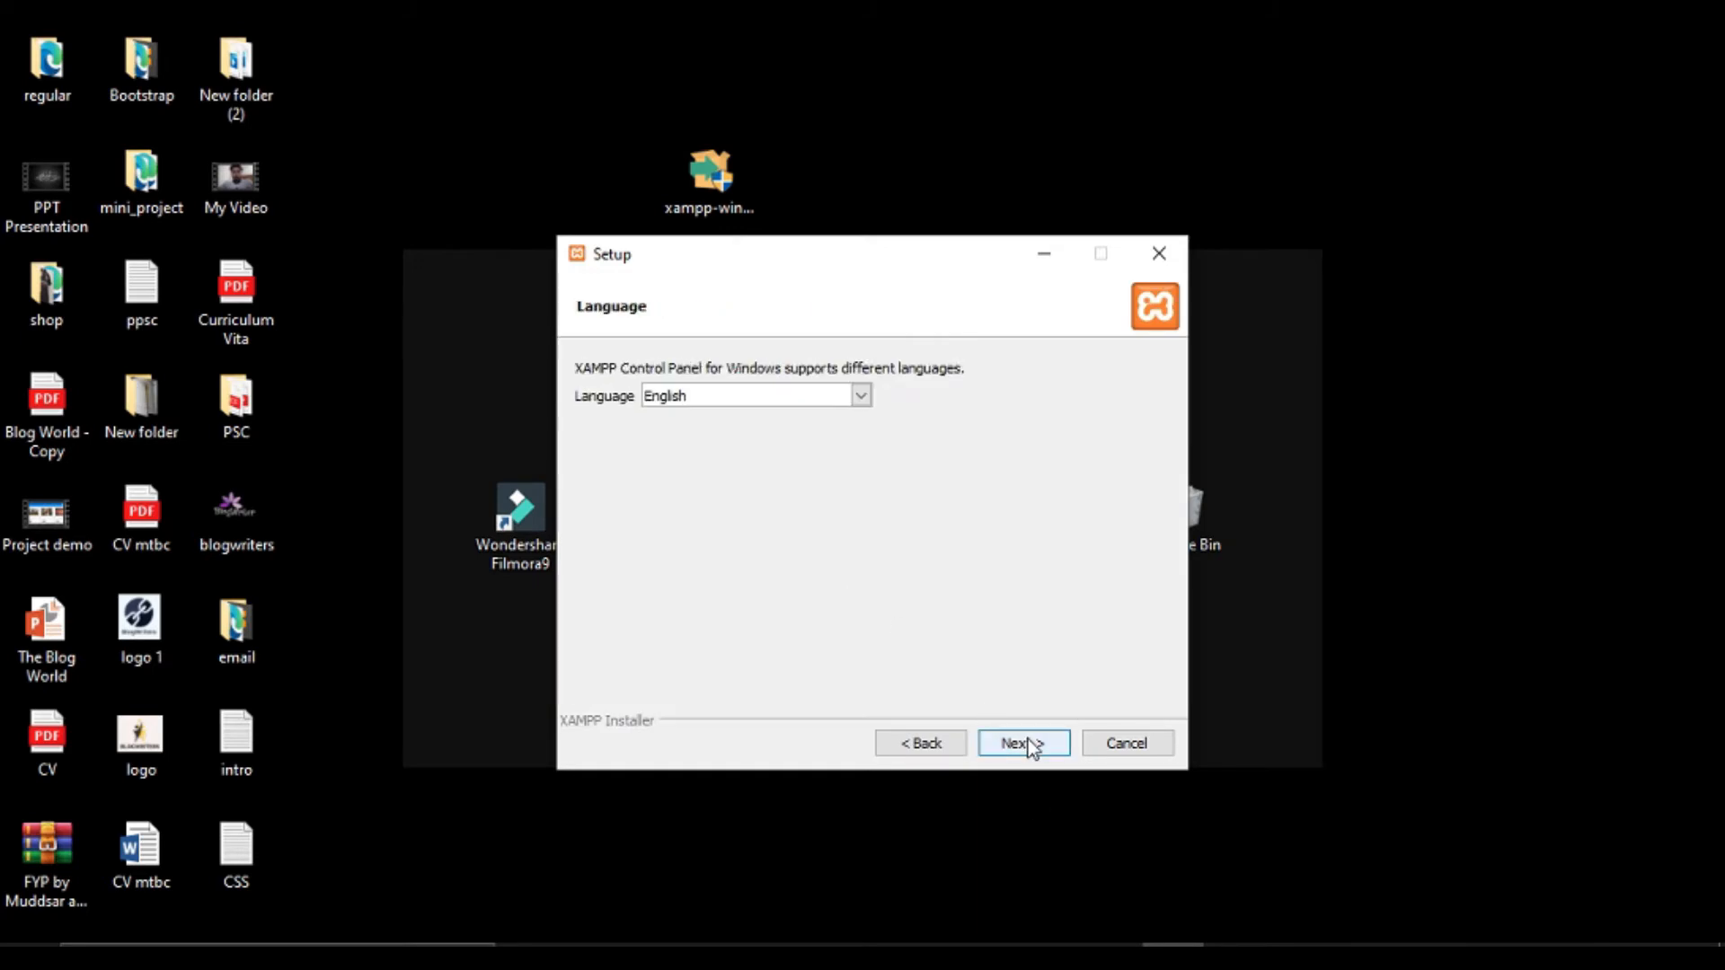
click(1028, 743)
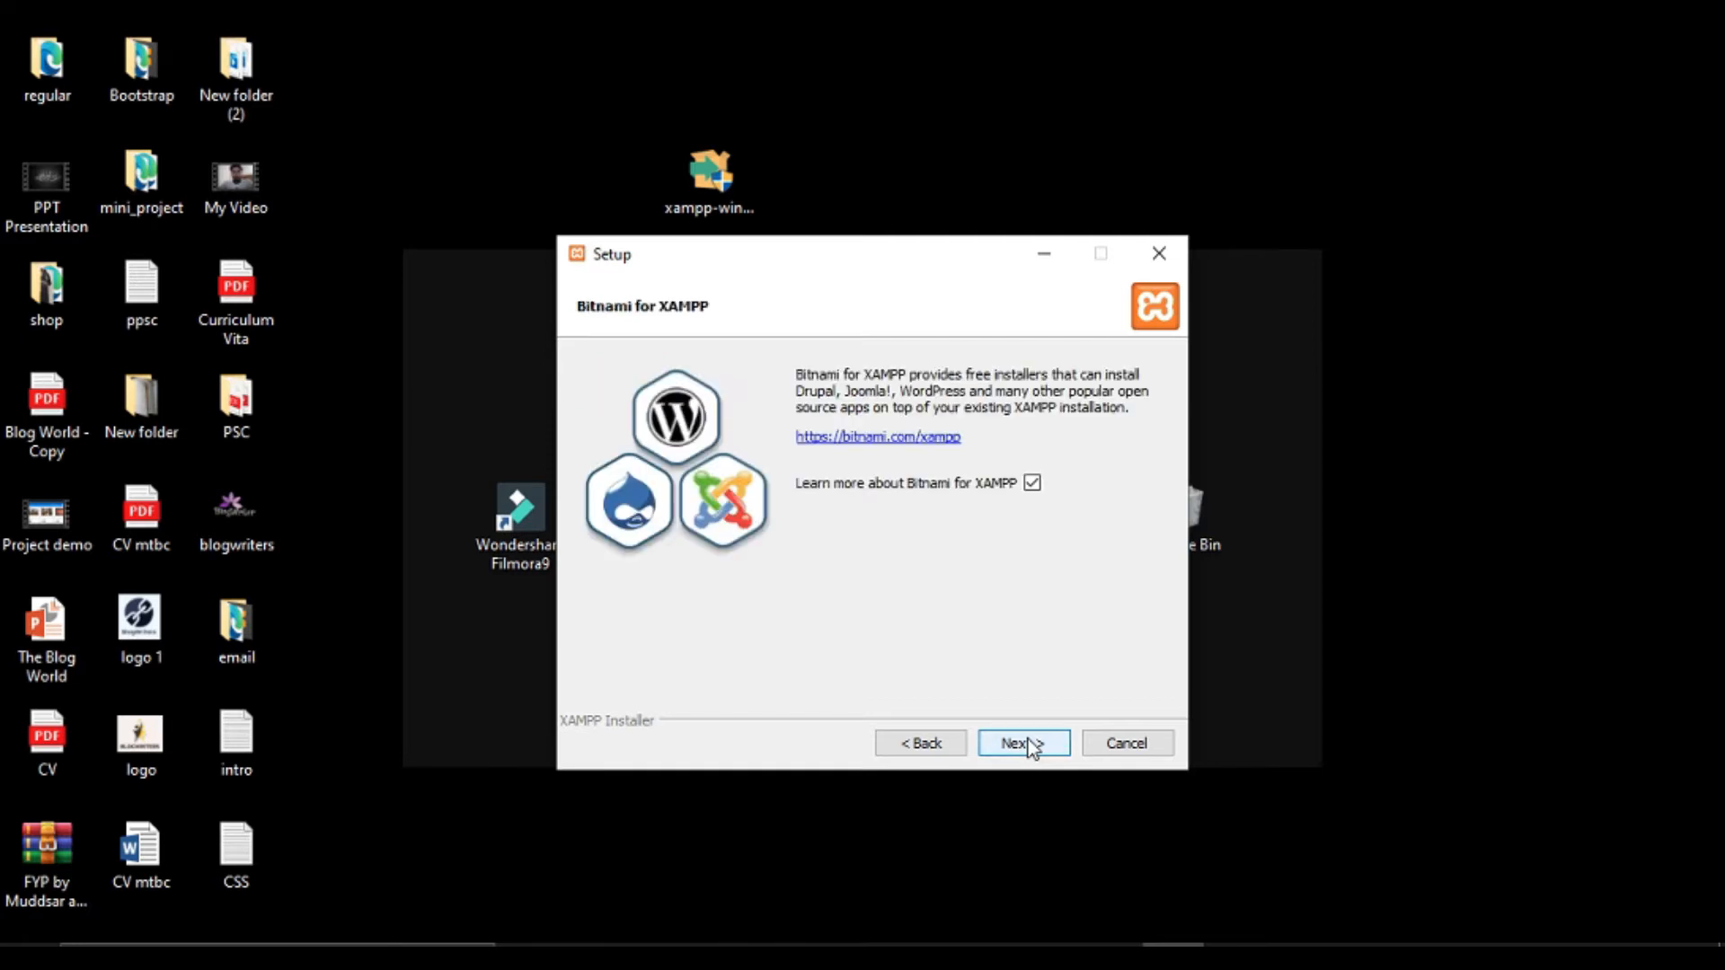
click(1028, 744)
click(1027, 742)
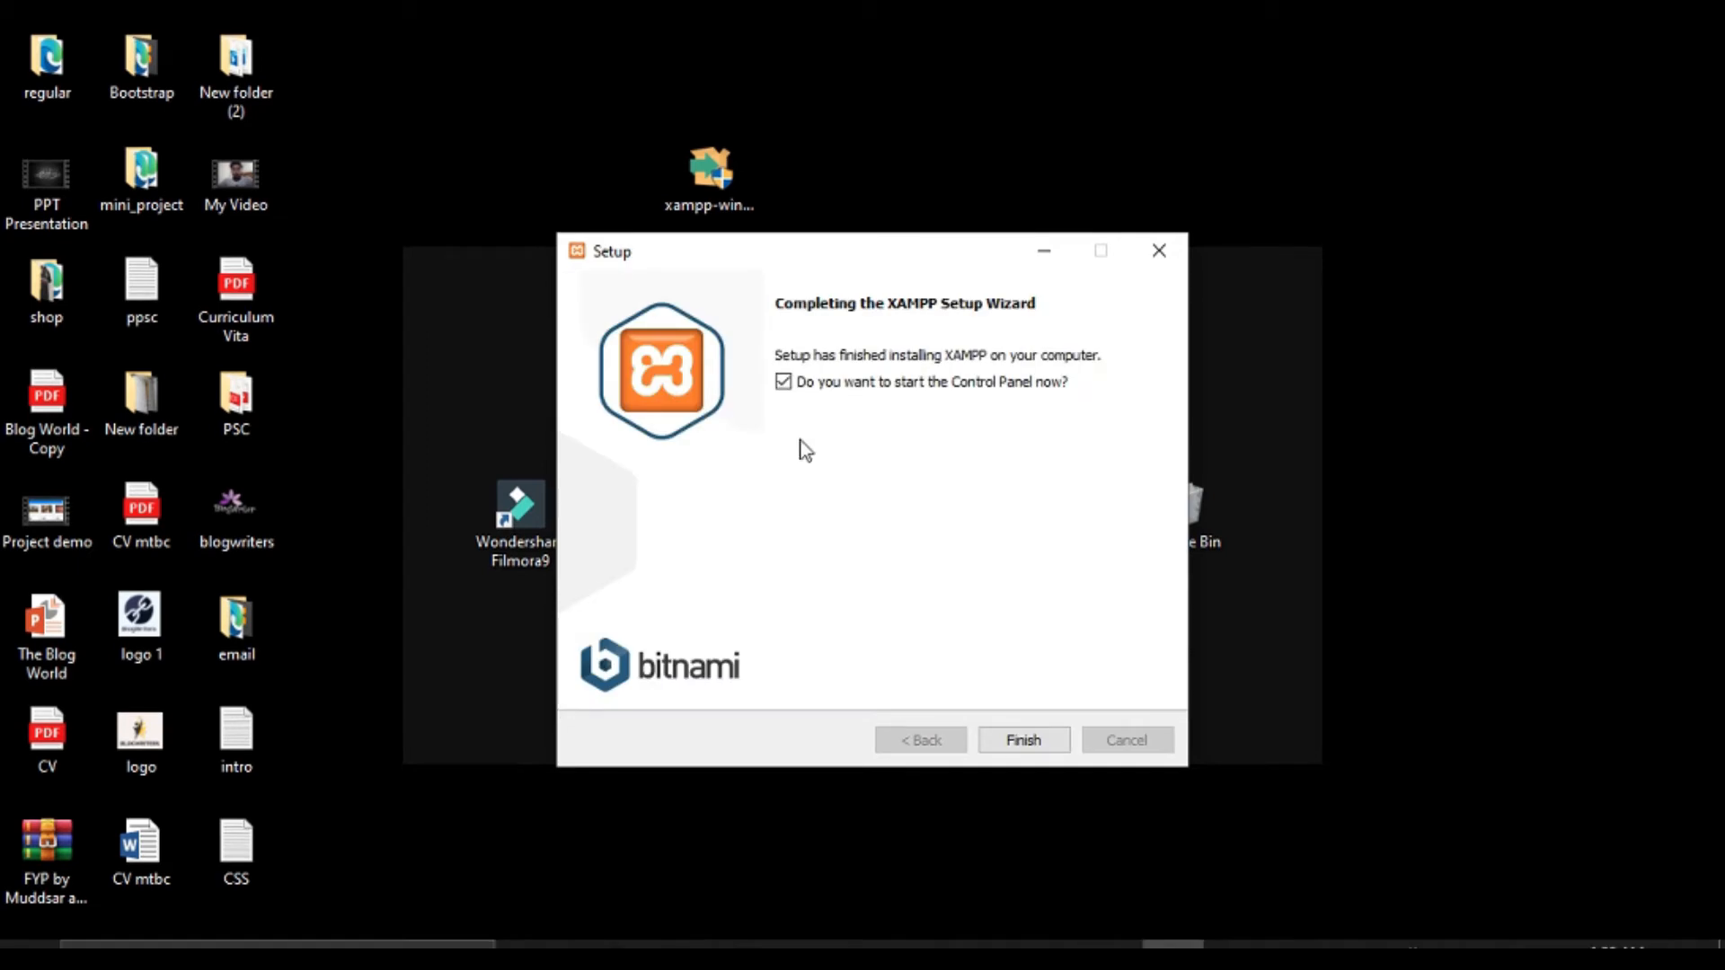
Finish XAMPP setup, close the Control Panel that launches, and open File Explorer.
click(1024, 740)
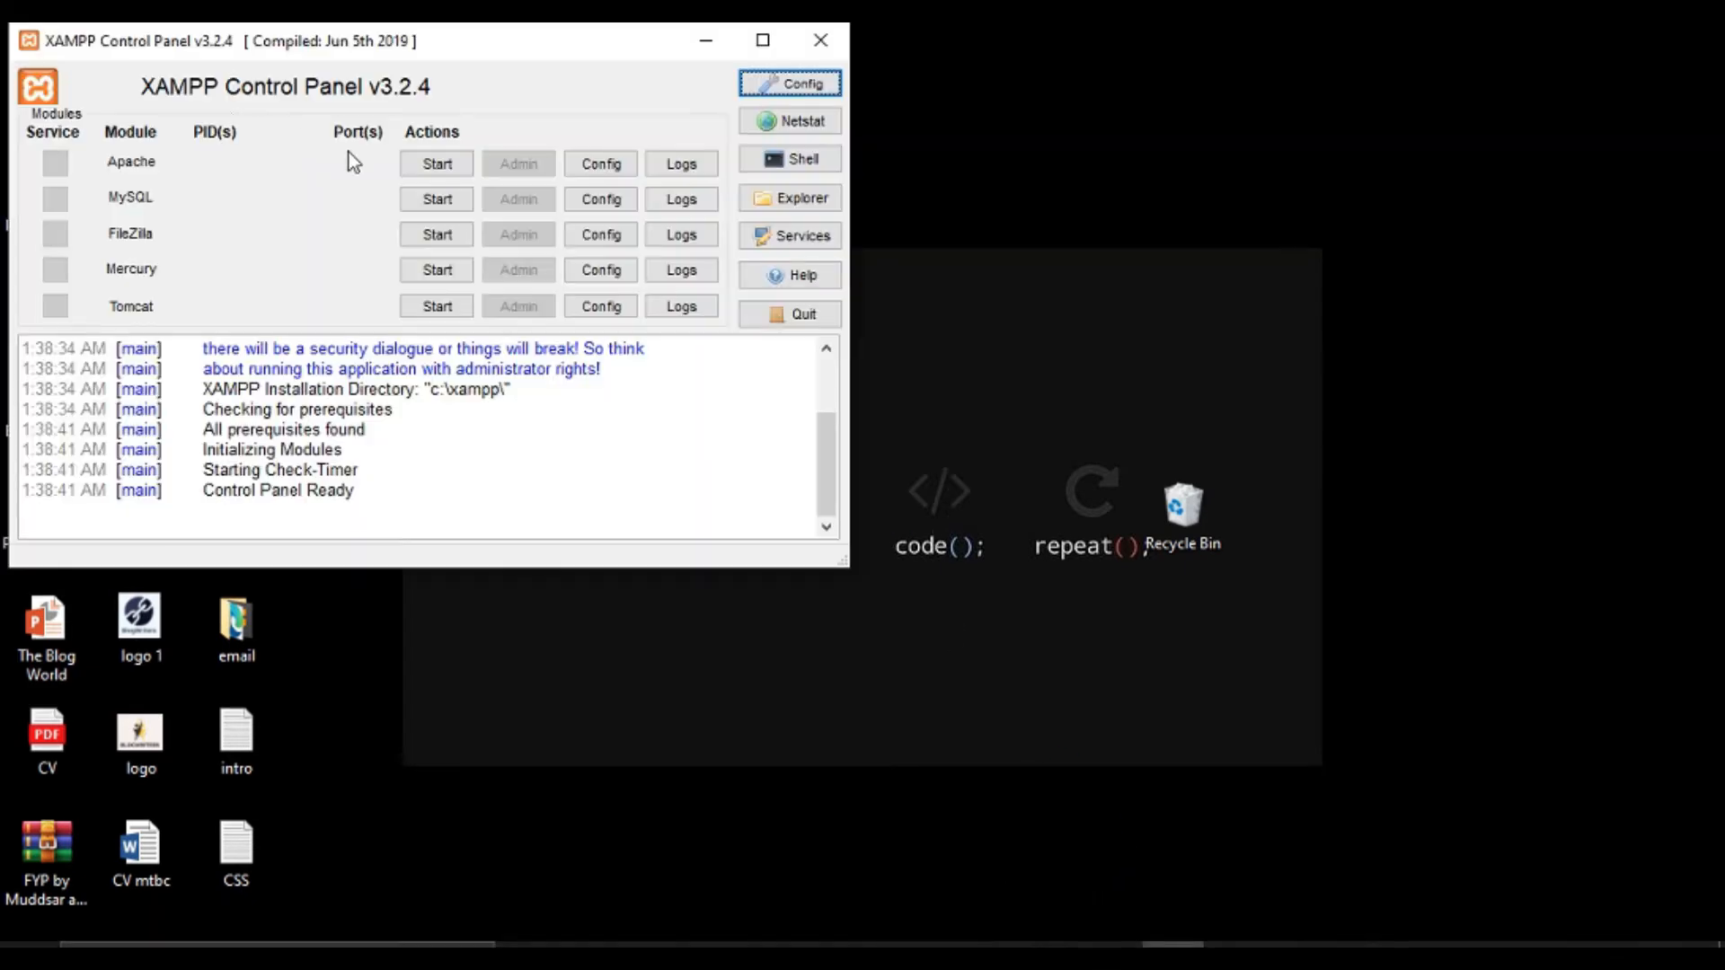
click(825, 41)
click(925, 943)
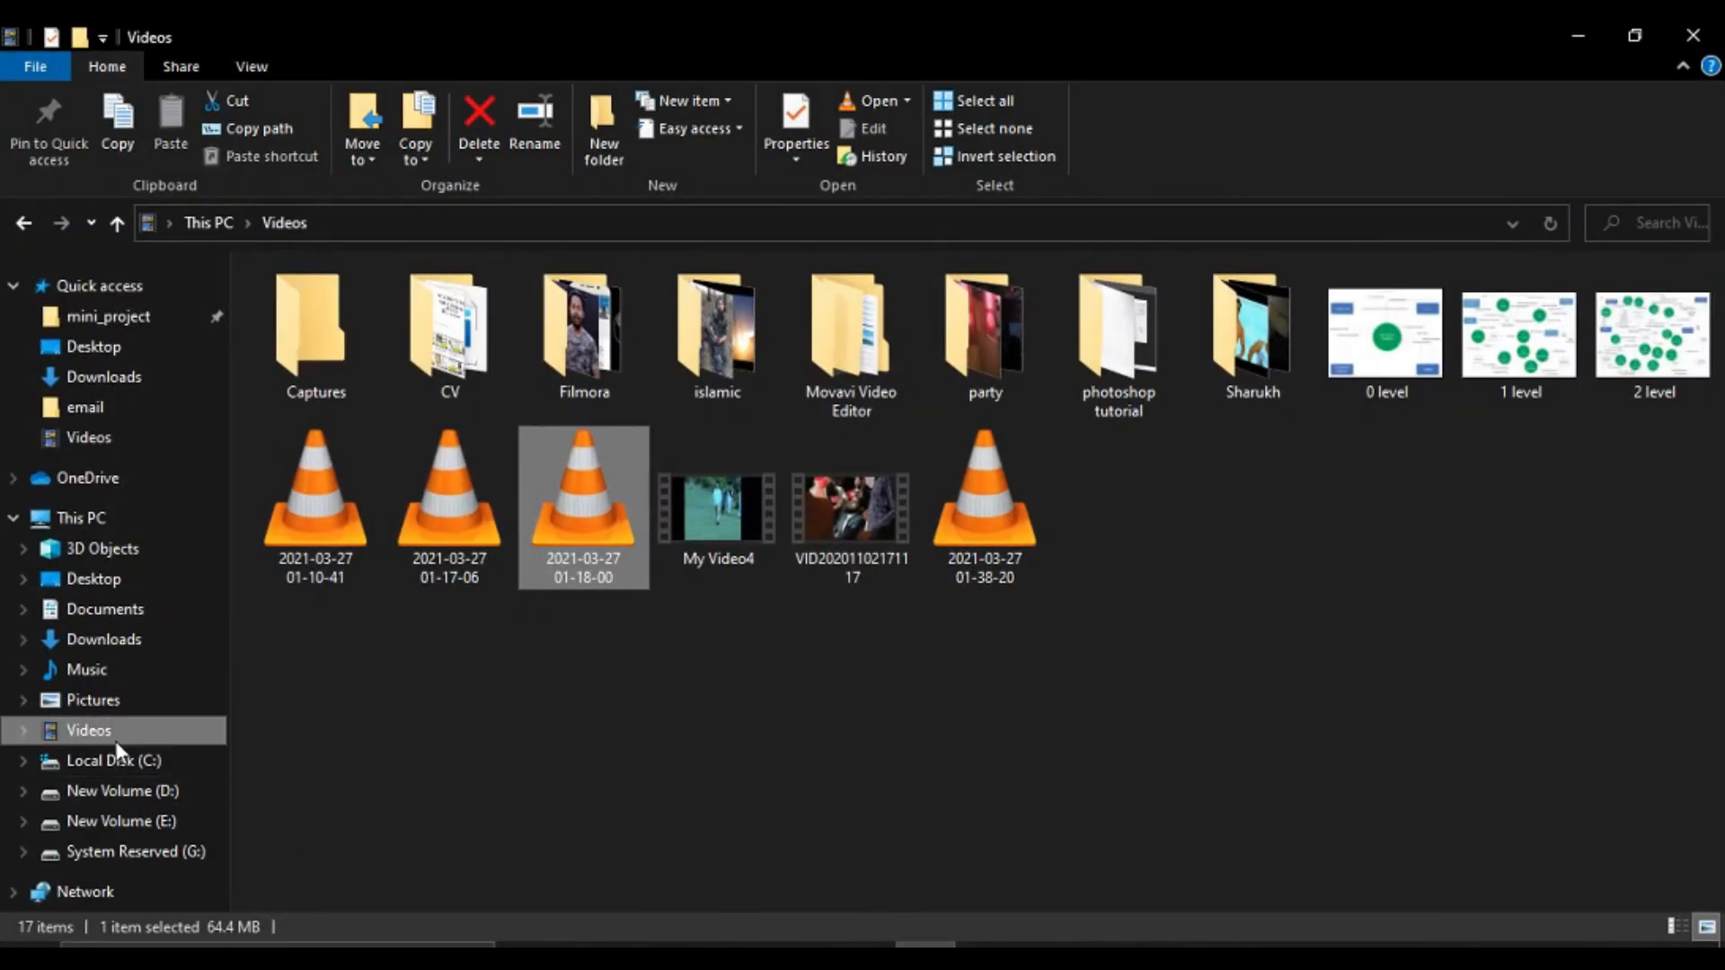
Launch xampp-control from C:\xampp and start the Apache server on ports 80 and 443.
click(135, 765)
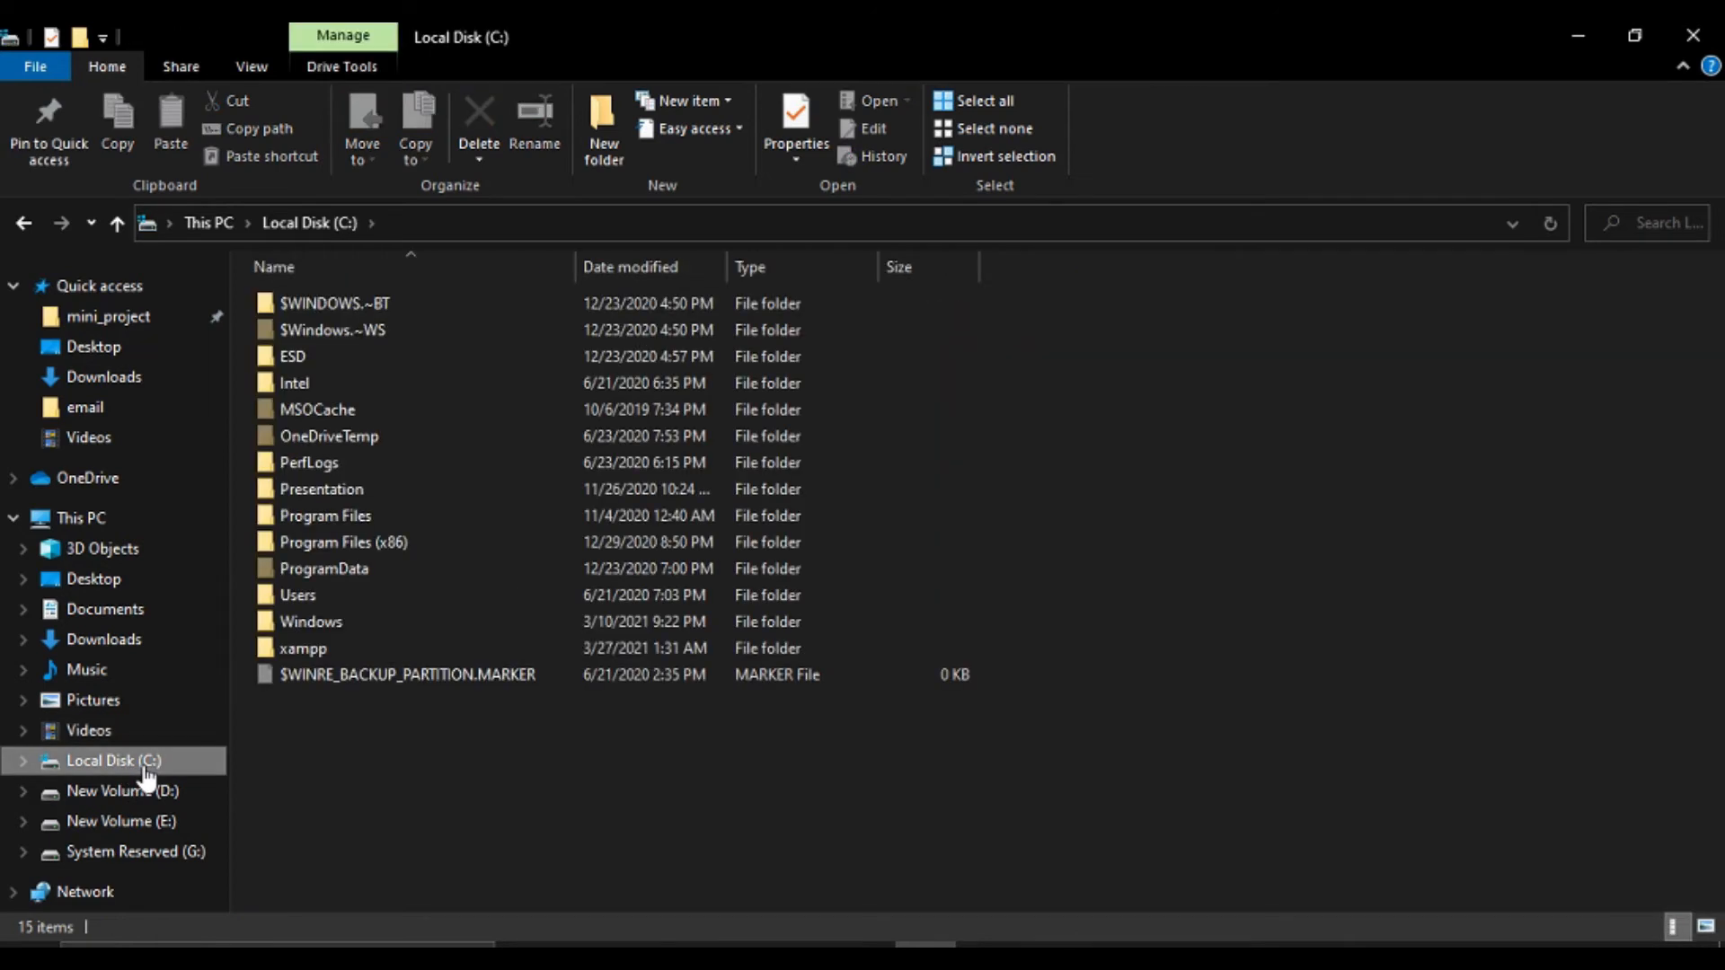
double_click(365, 643)
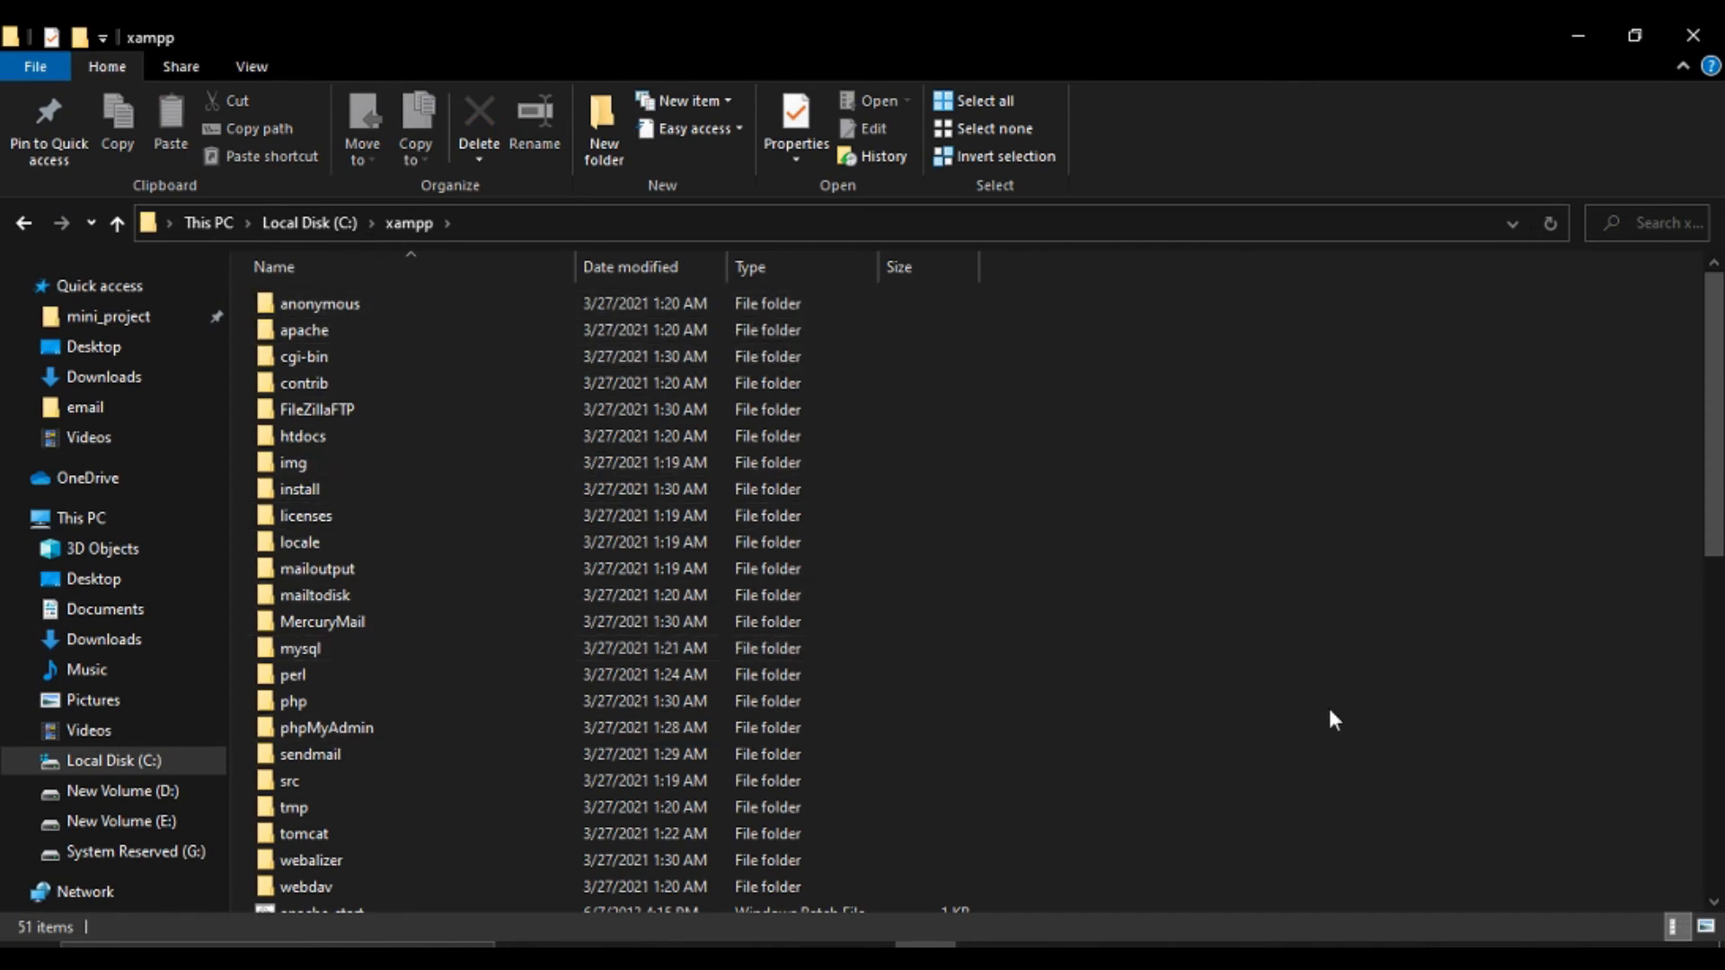
click(1713, 902)
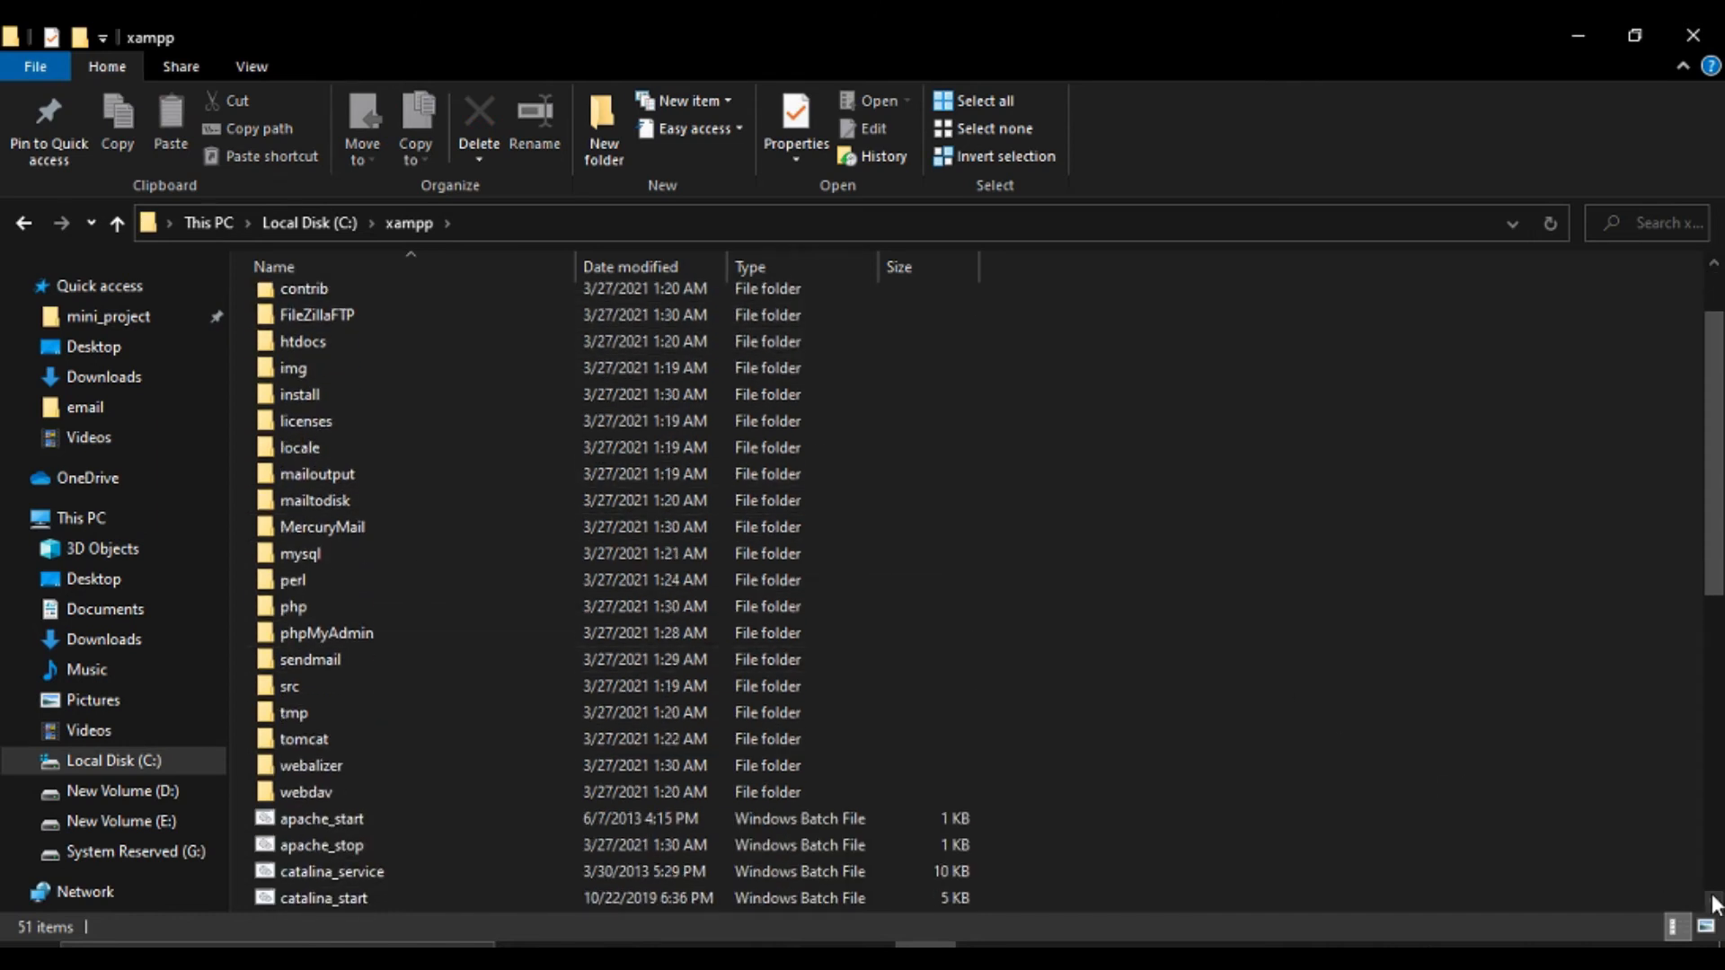
scroll(1713, 902, down, 4)
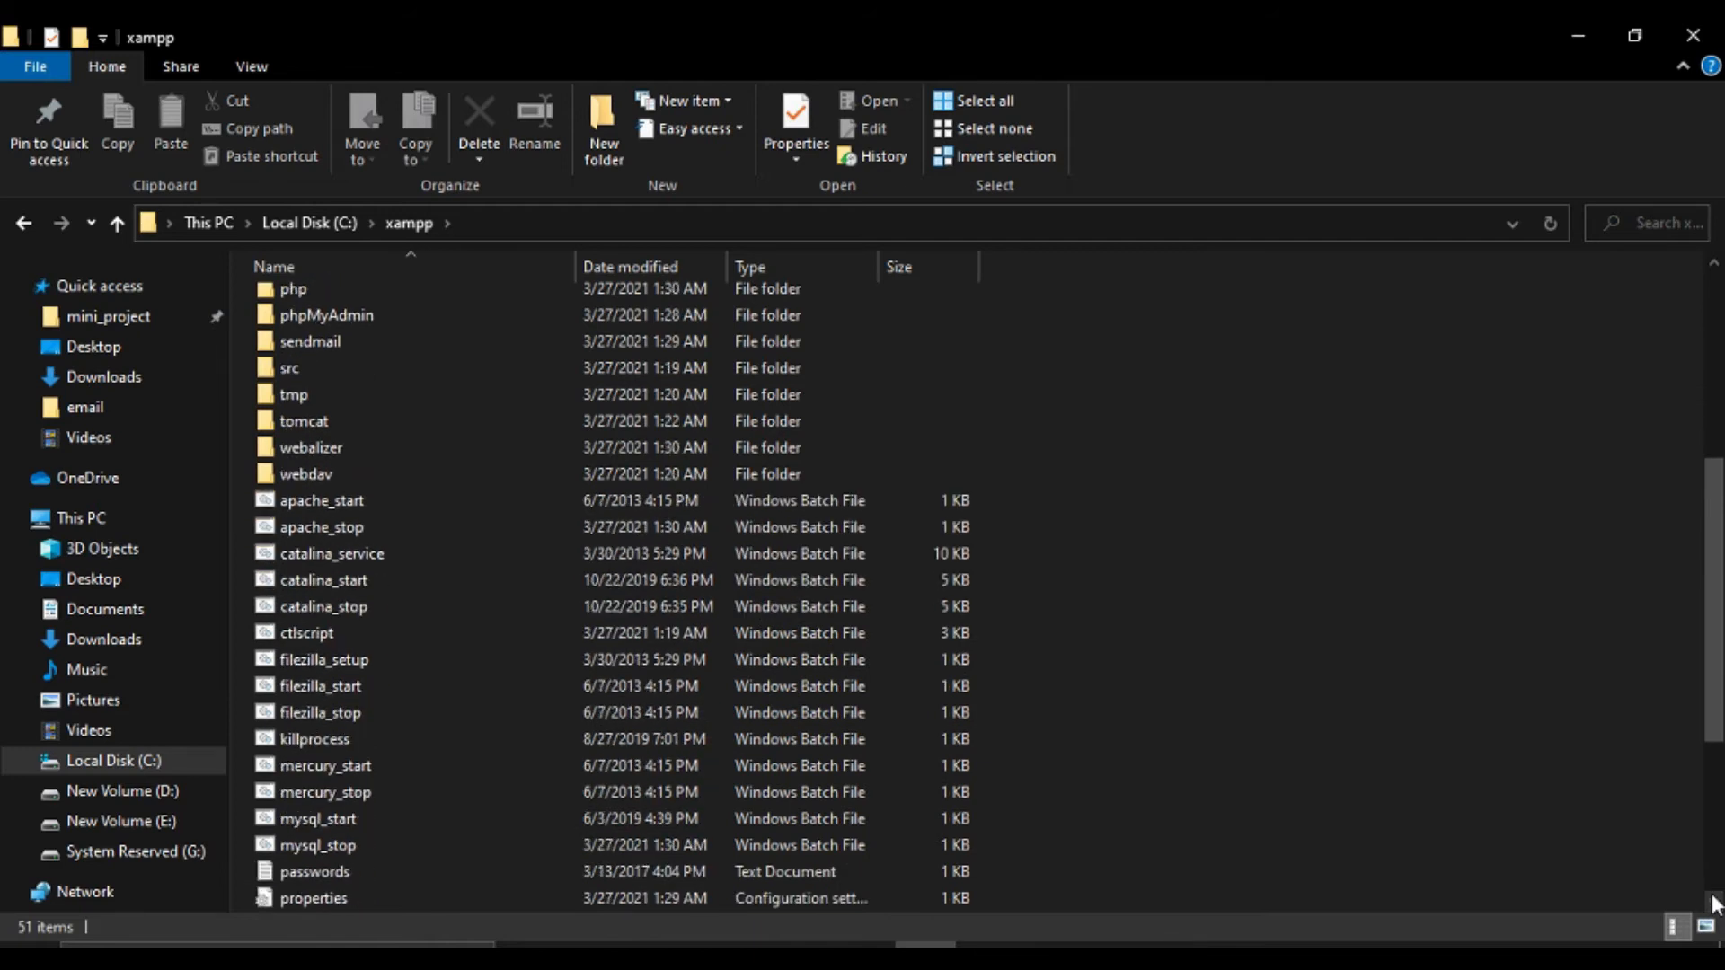
scroll(1714, 902, down, 3)
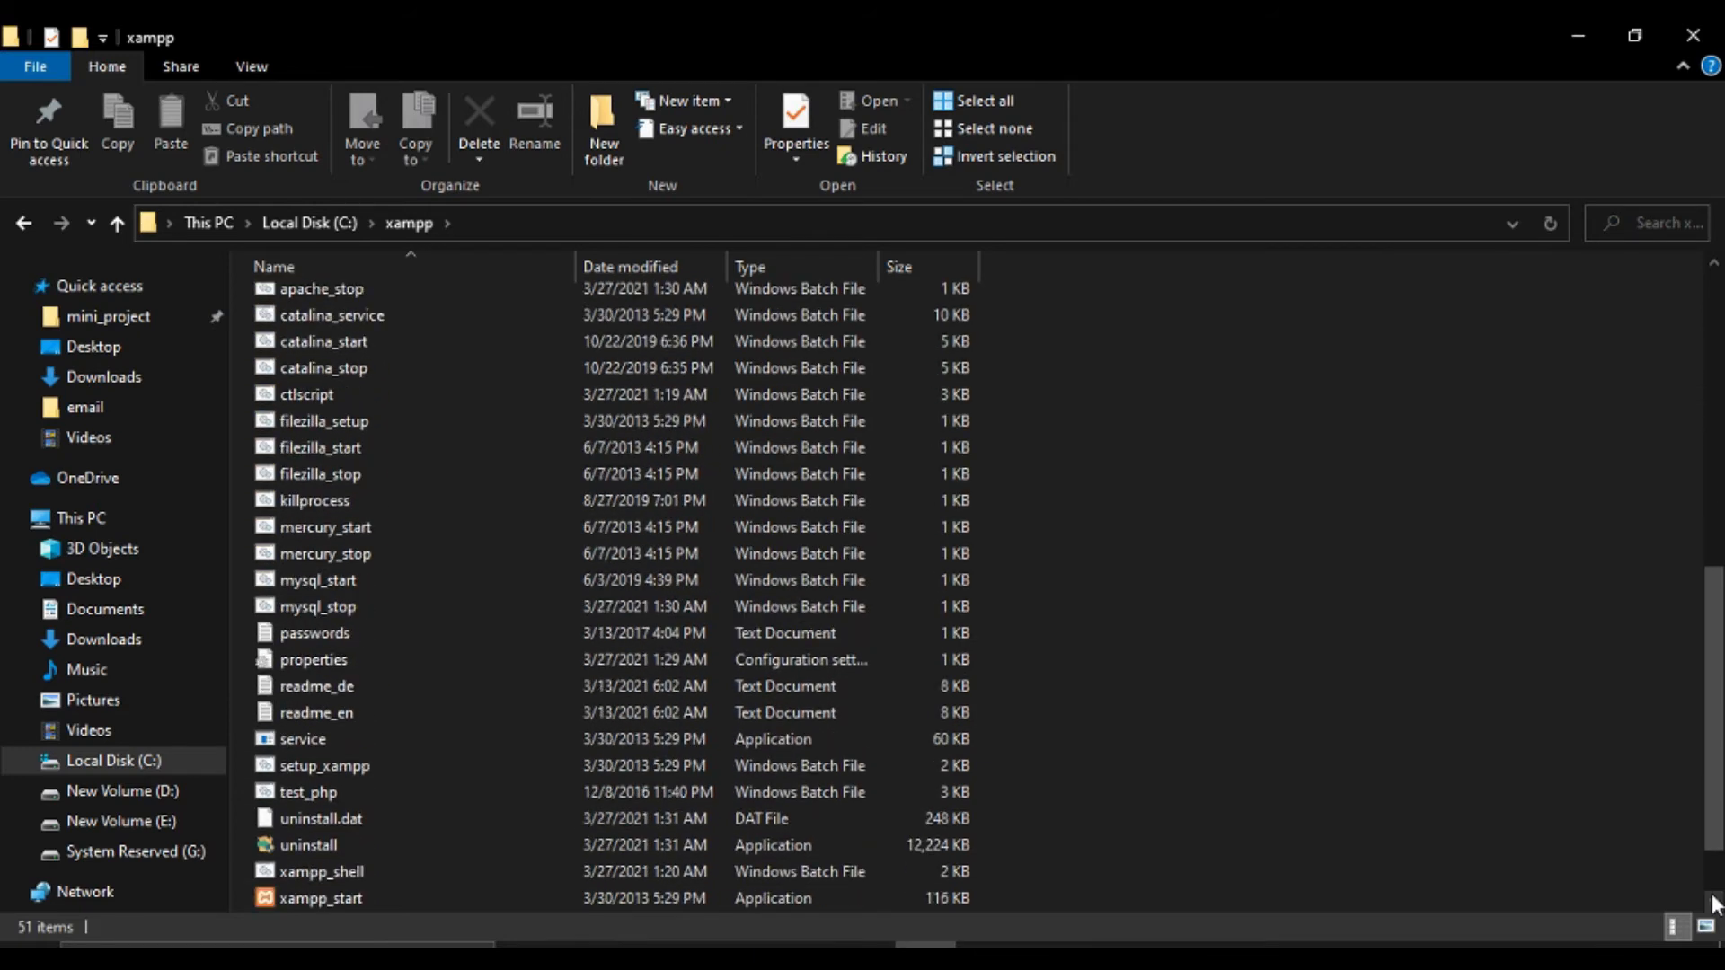
scroll(1713, 902, down, 1)
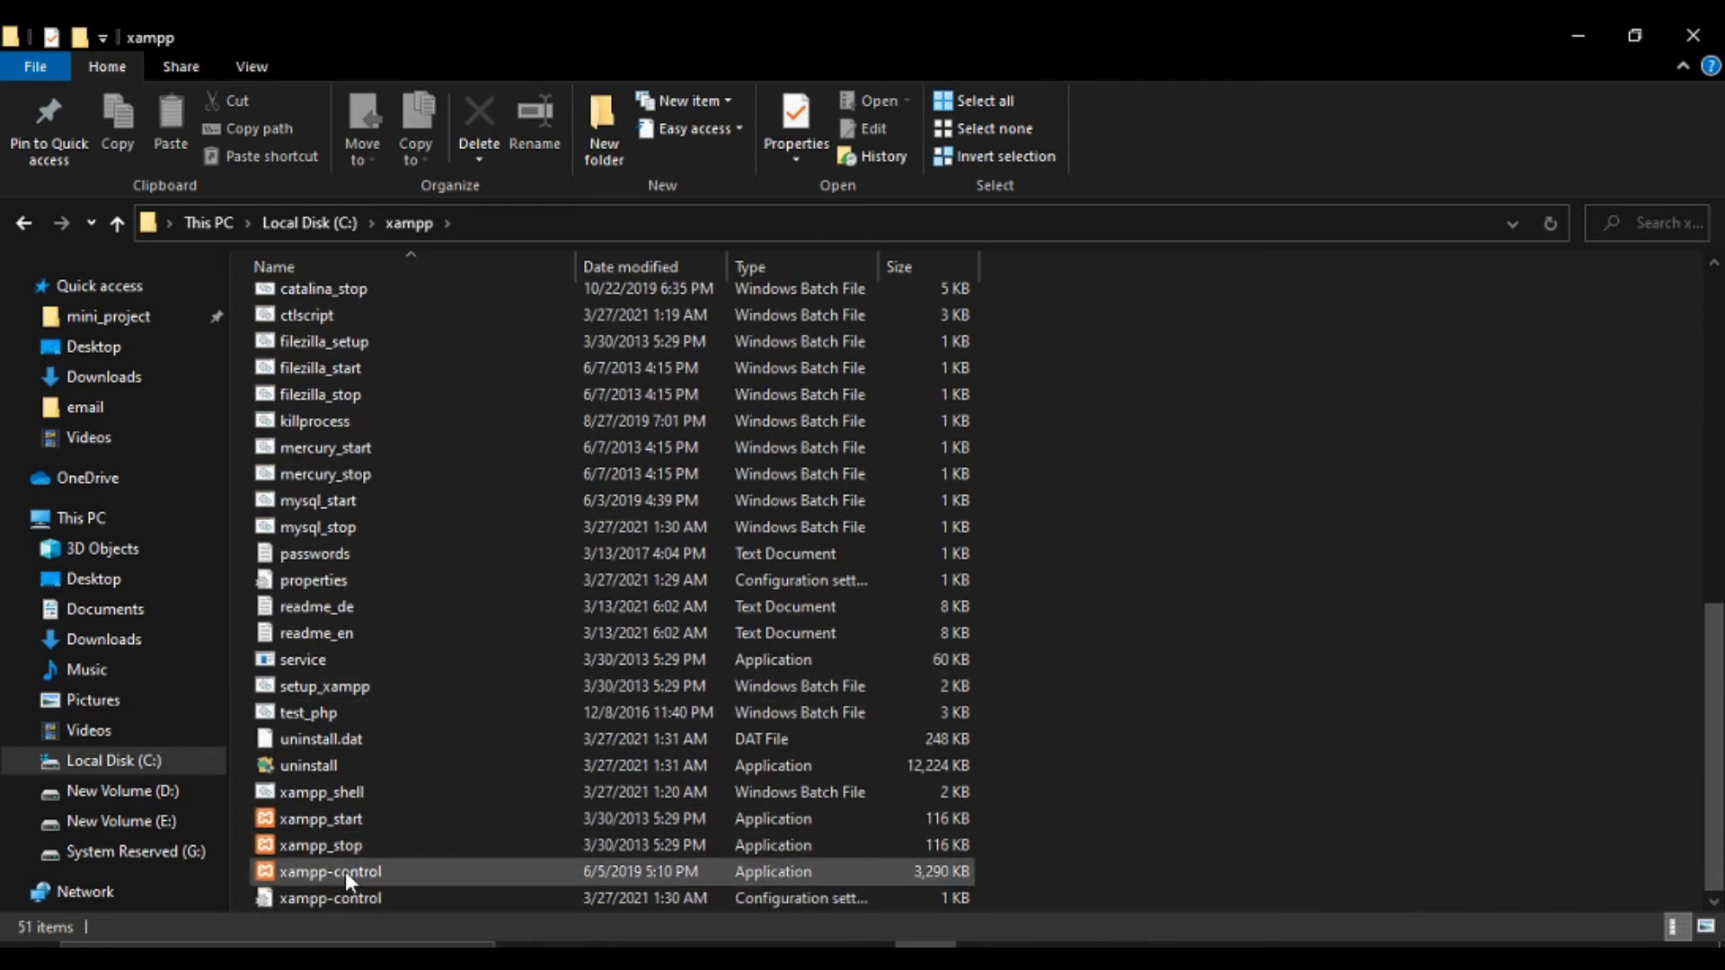
double_click(388, 883)
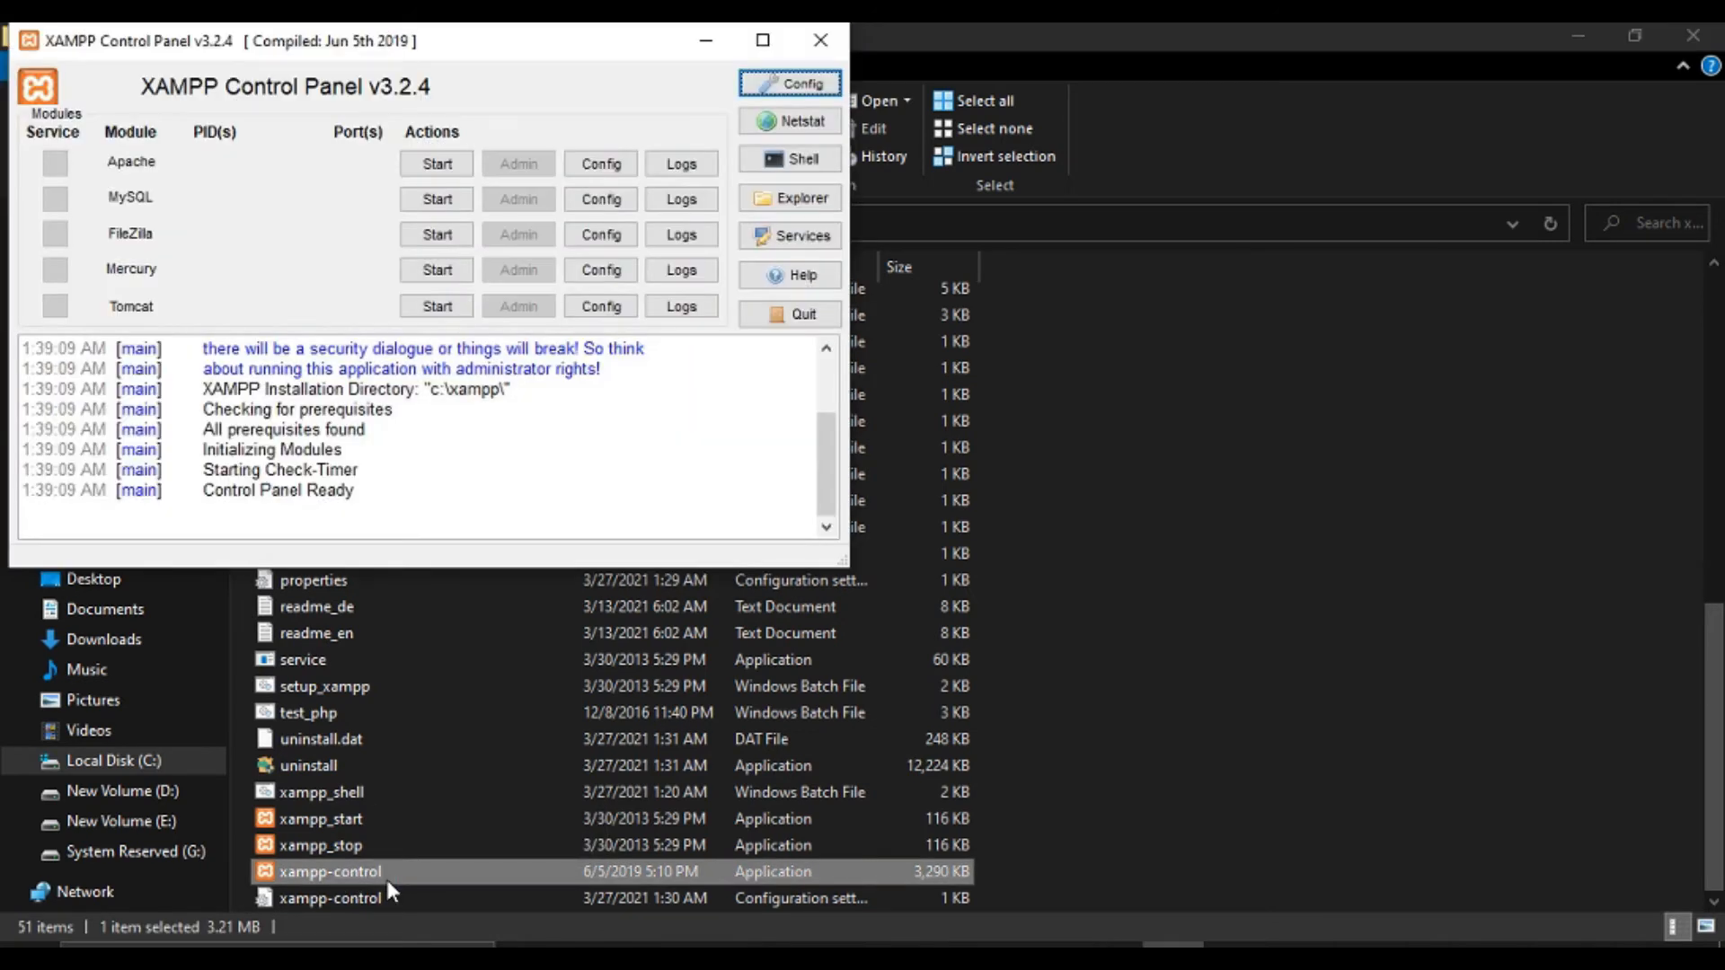
click(438, 165)
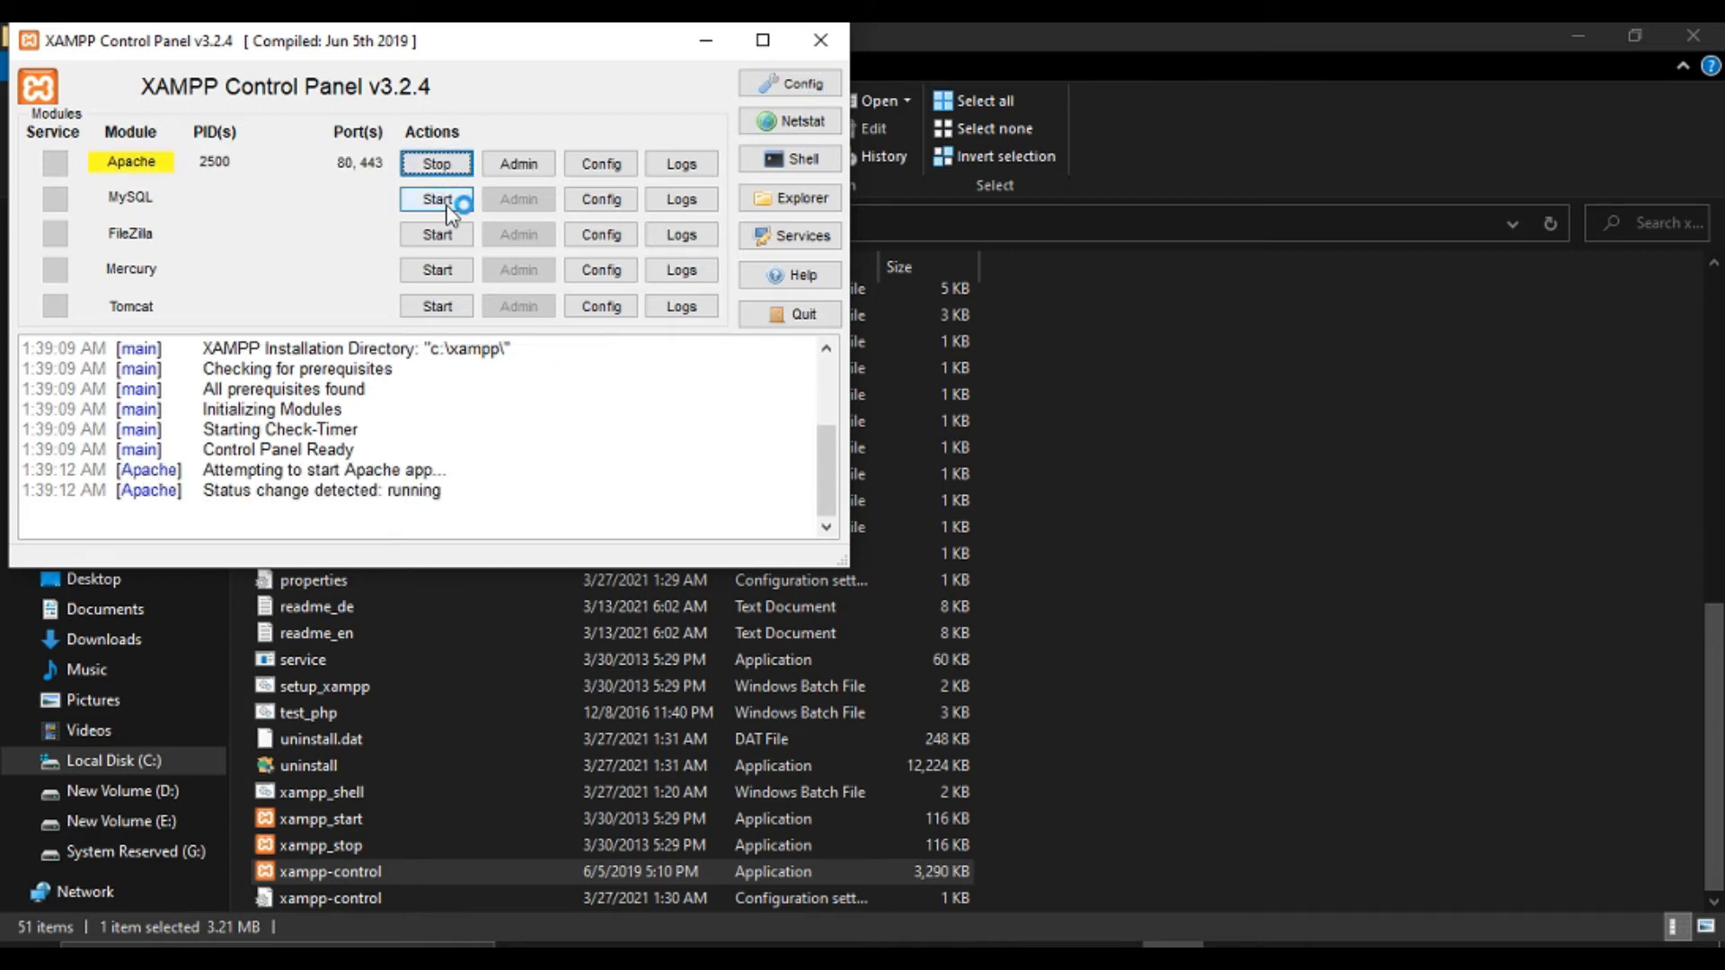
Start MySQL on port 3306 and minimize the XAMPP Control Panel.
click(444, 202)
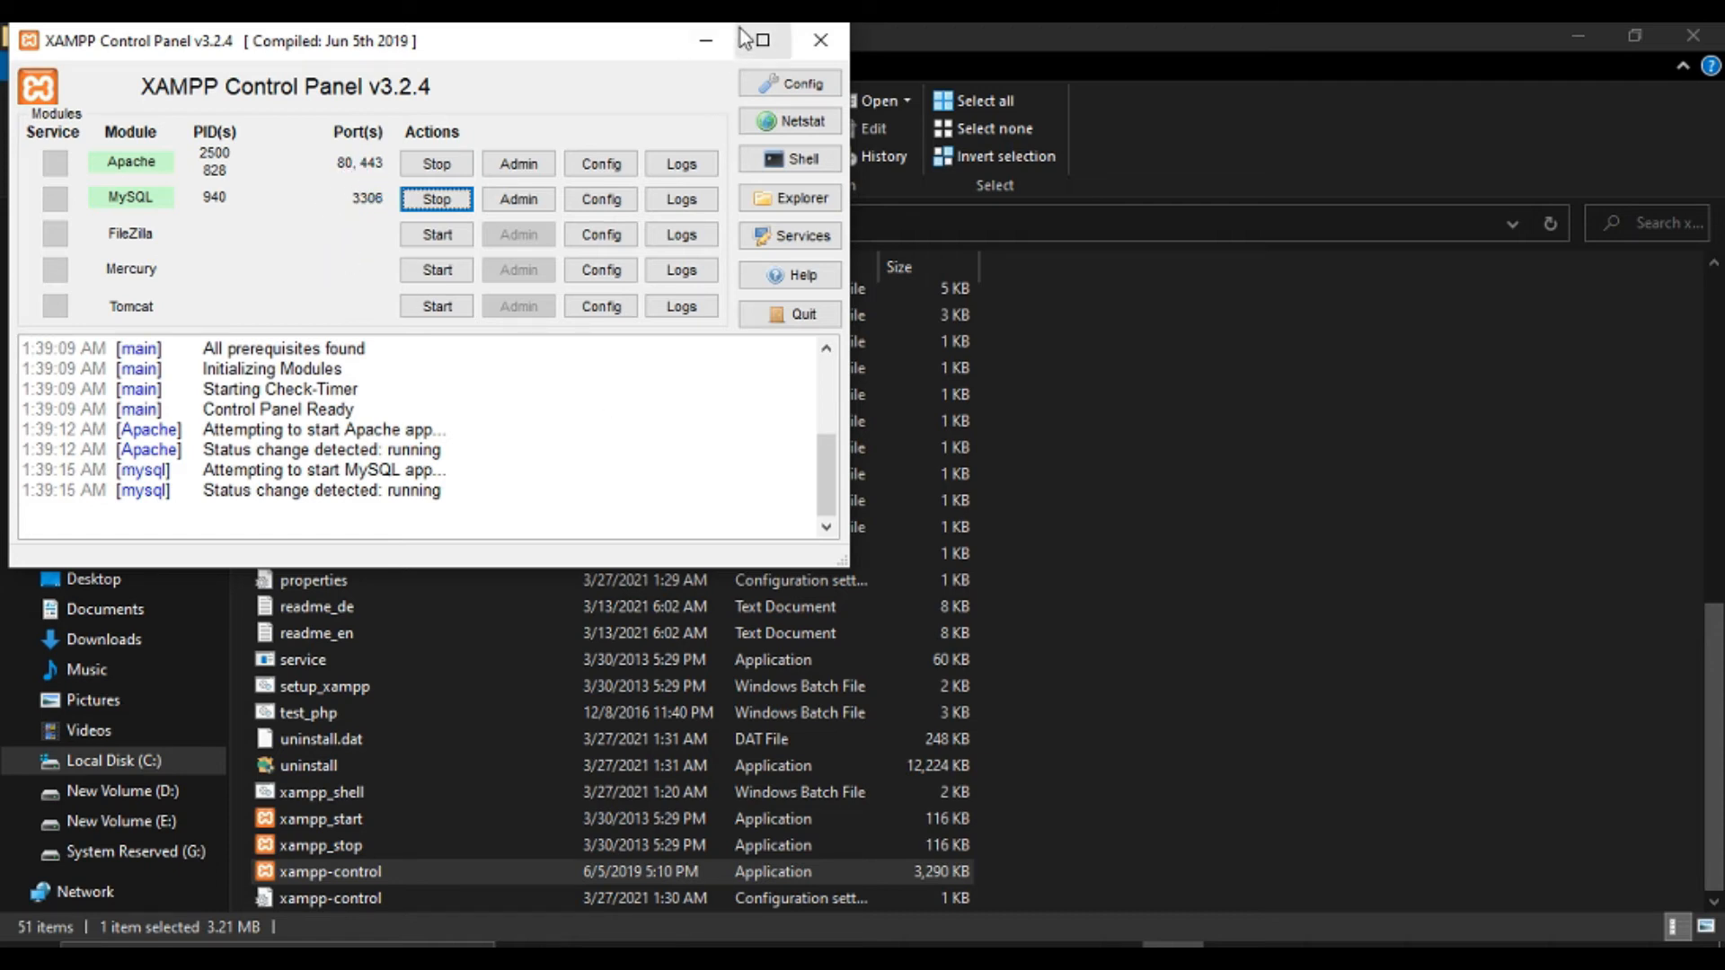
click(706, 42)
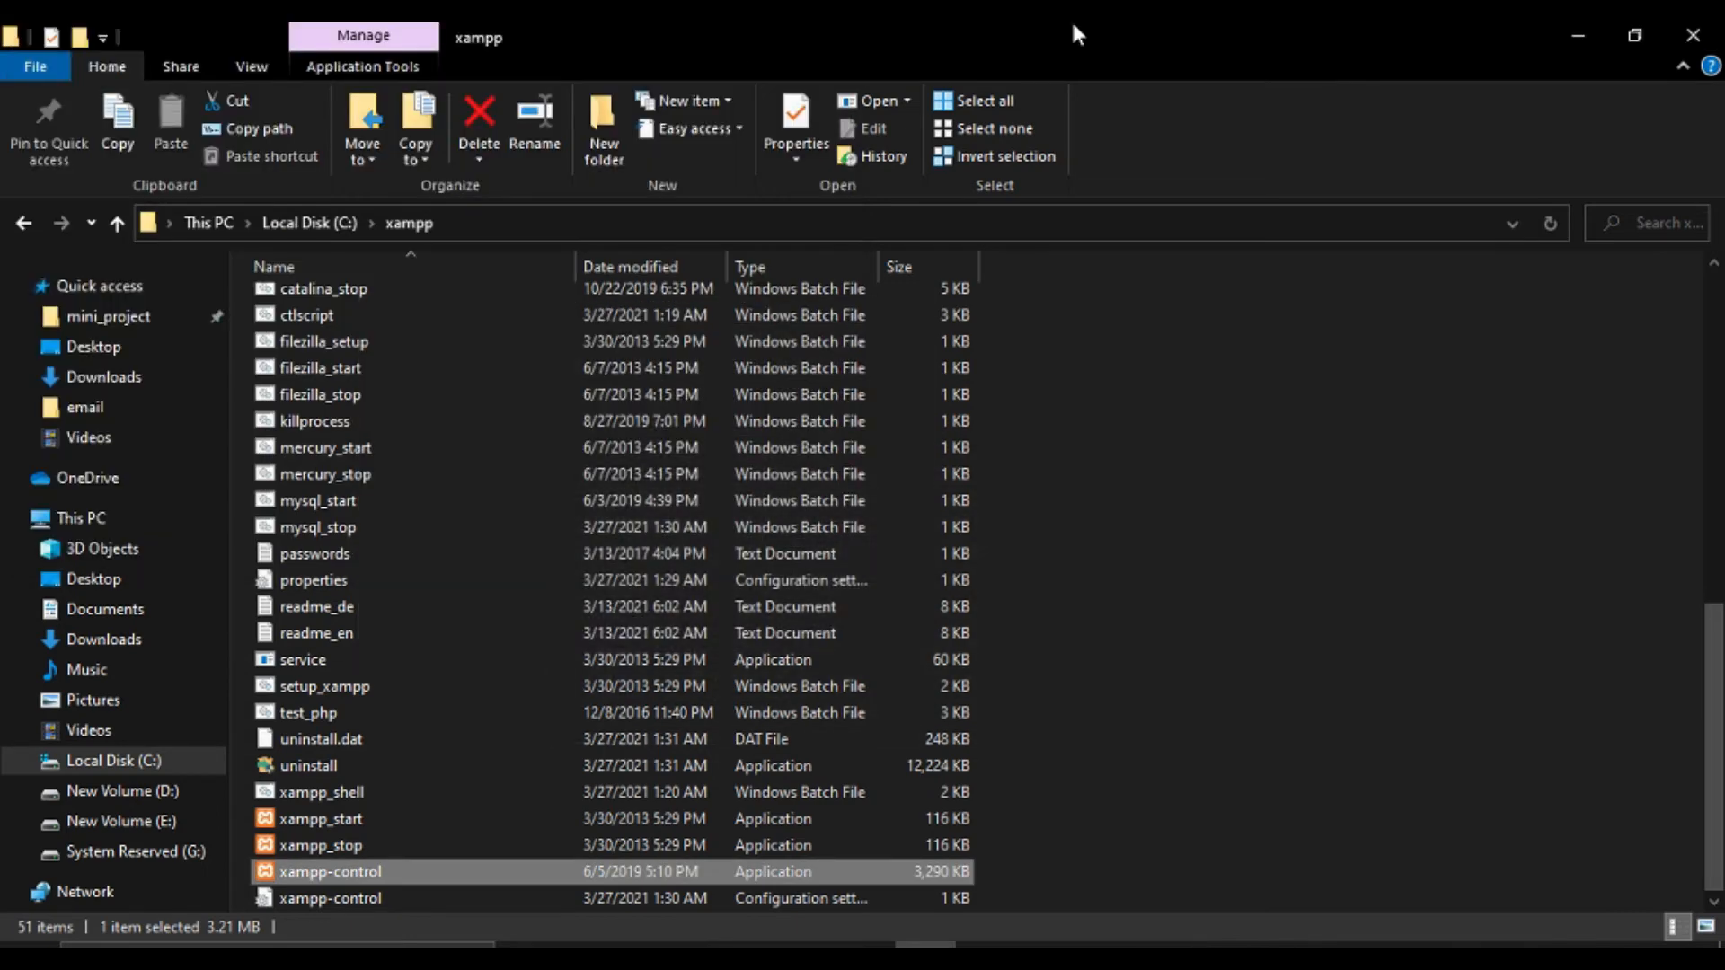
Find wordpress-5.7.zip in Downloads via Chrome's download bar, cut it, and go to Local Disk (C:).
click(1592, 36)
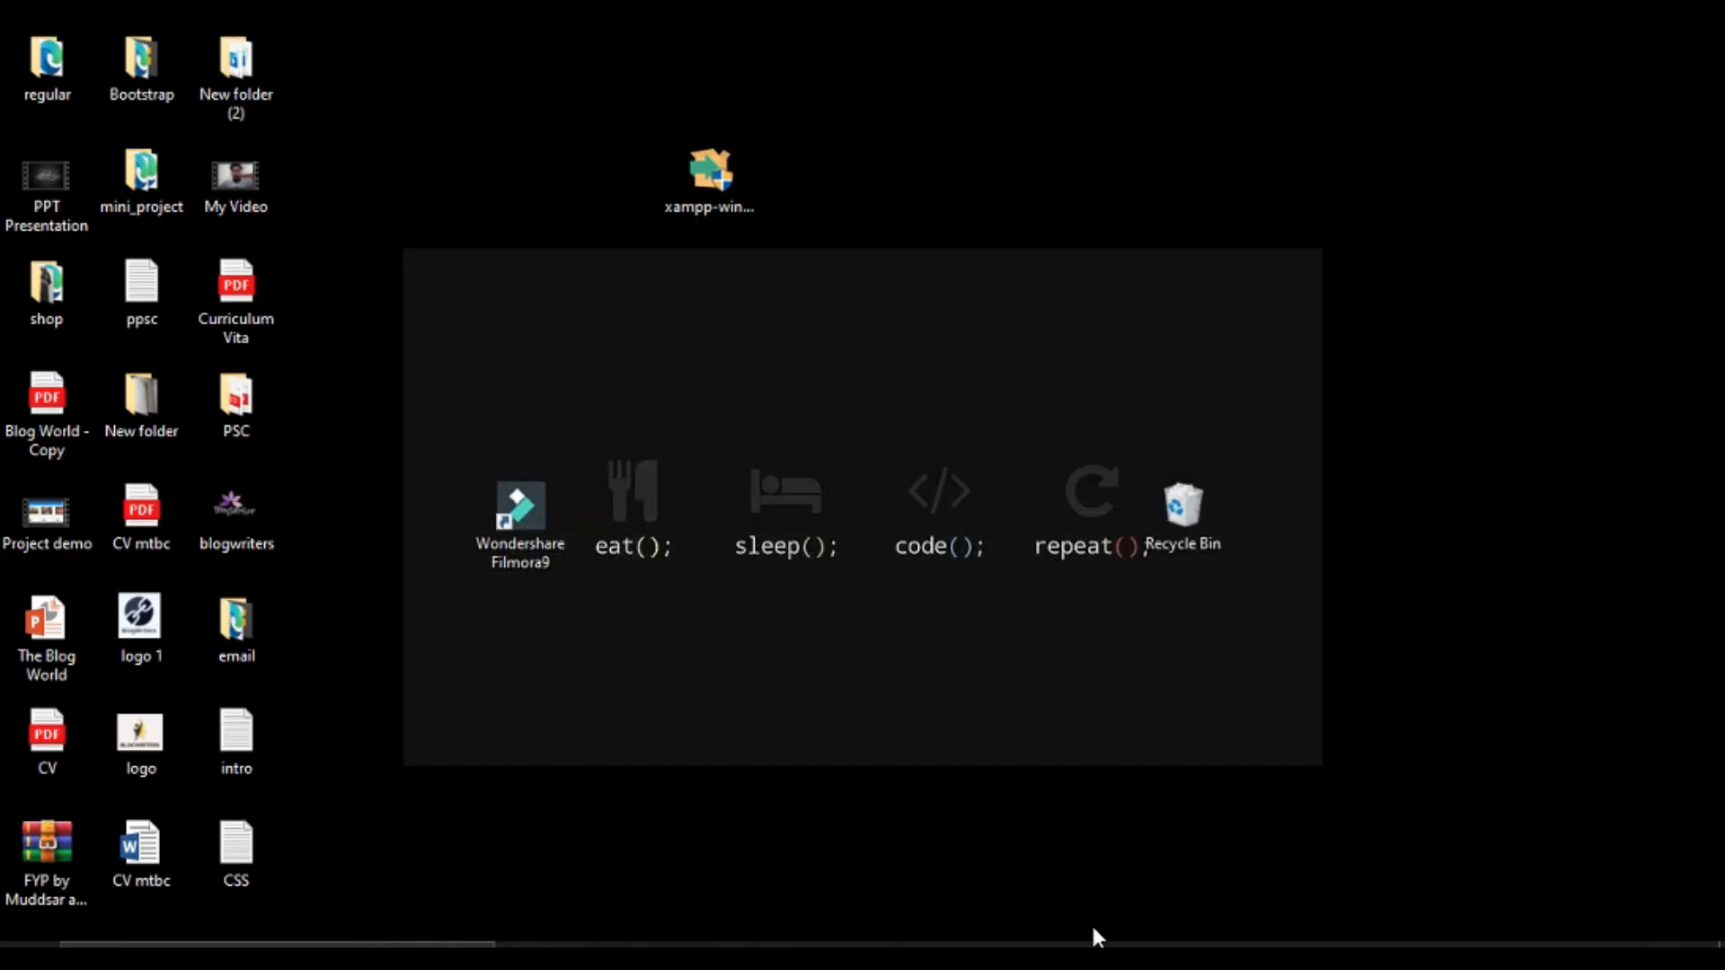
click(1050, 941)
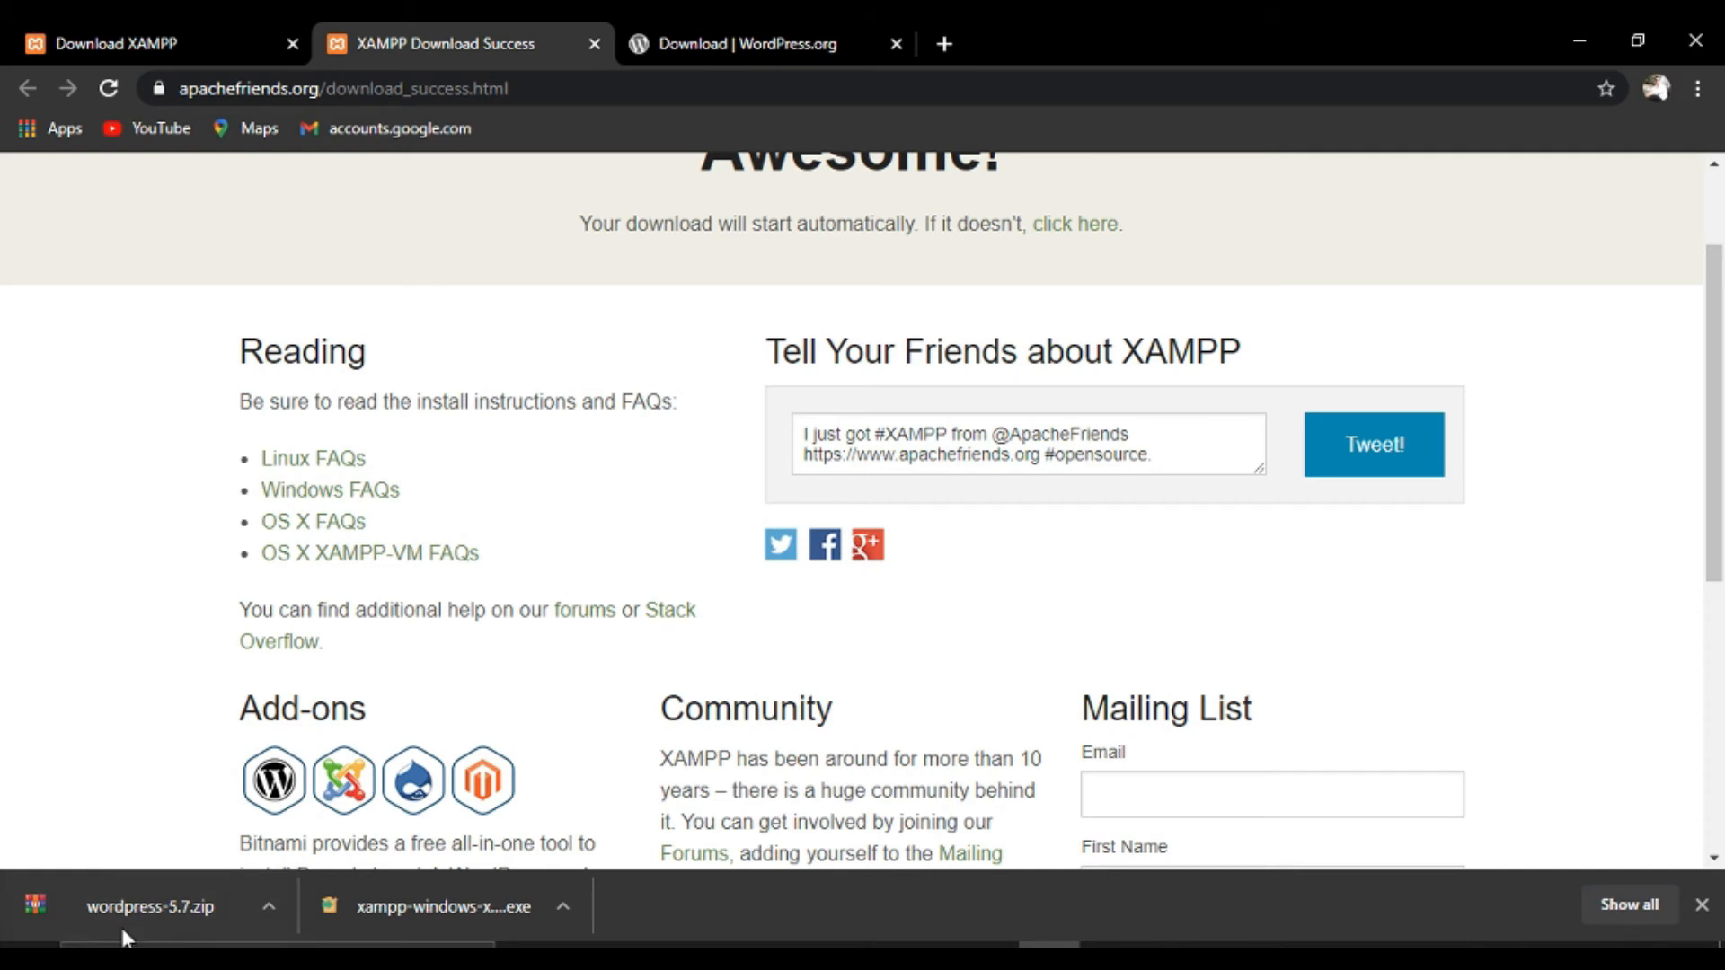
click(269, 898)
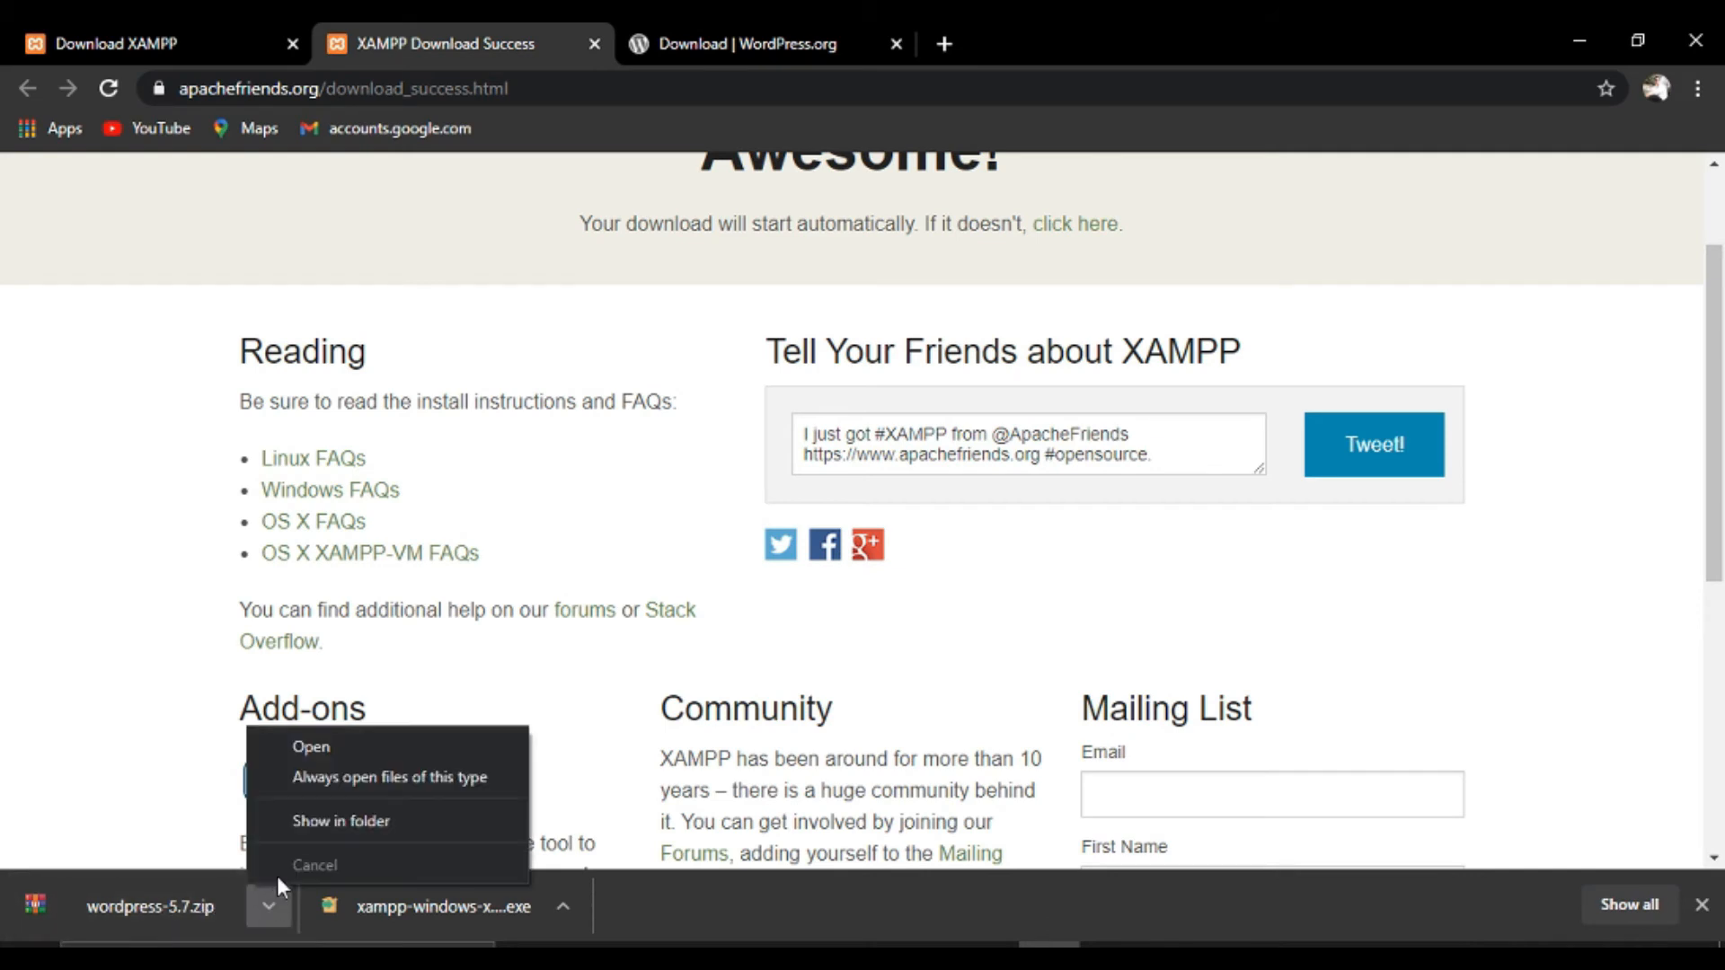
click(356, 821)
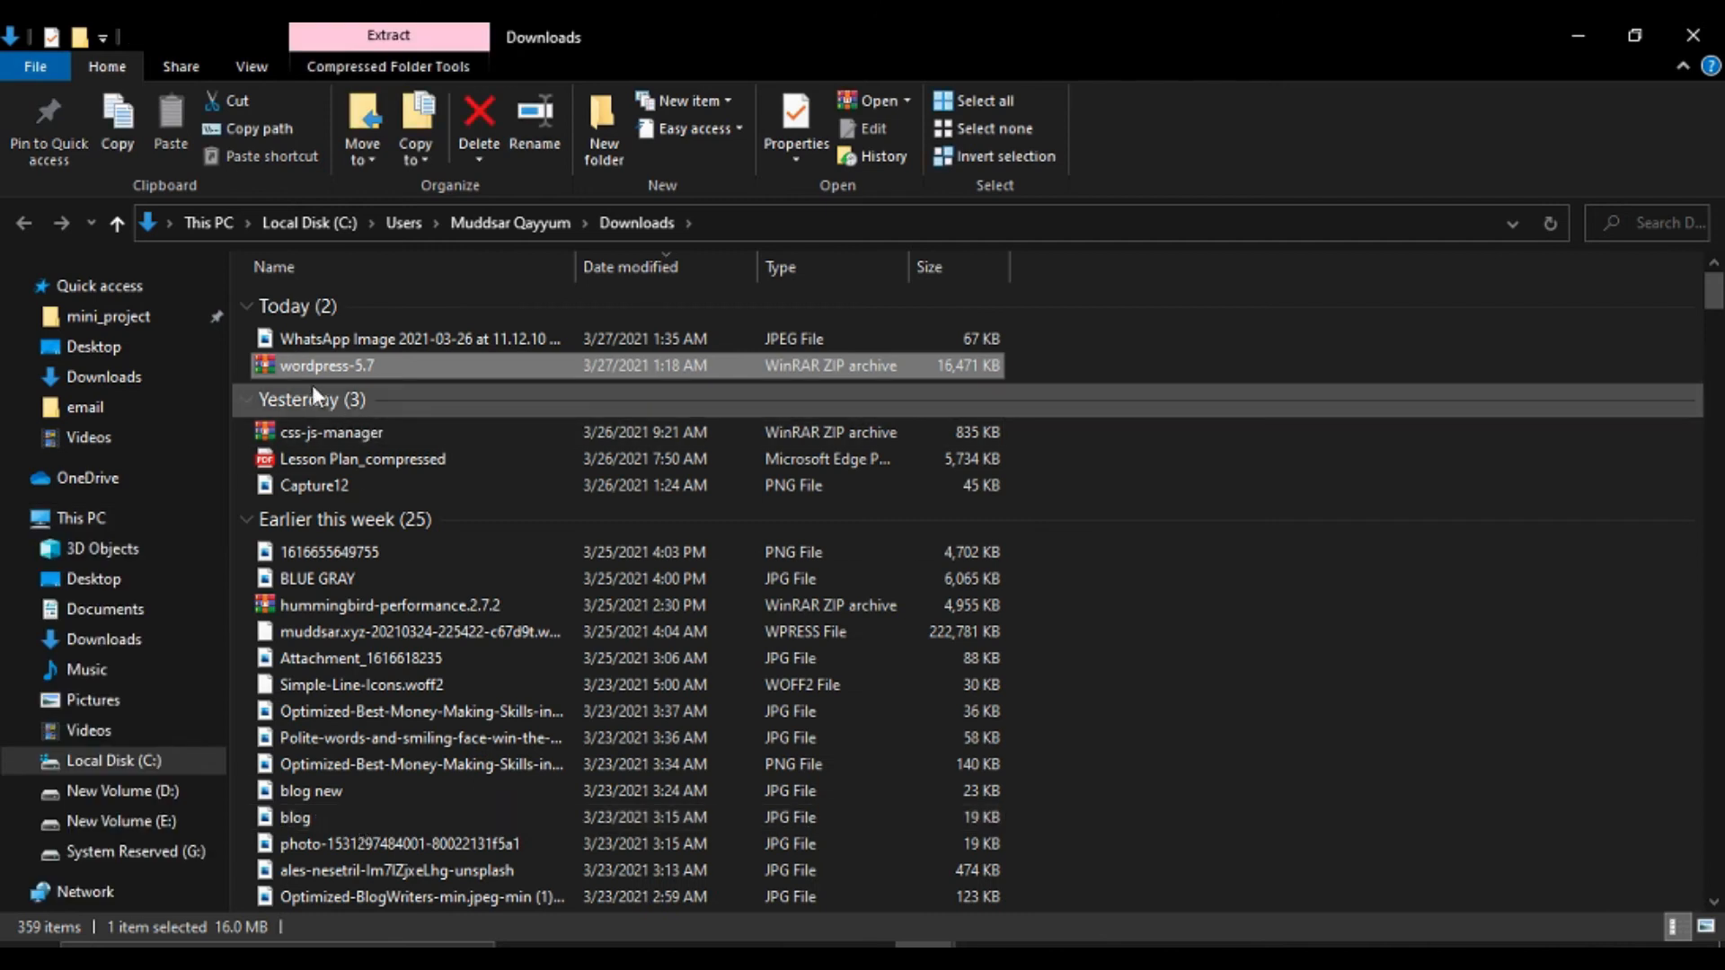
right_click(341, 363)
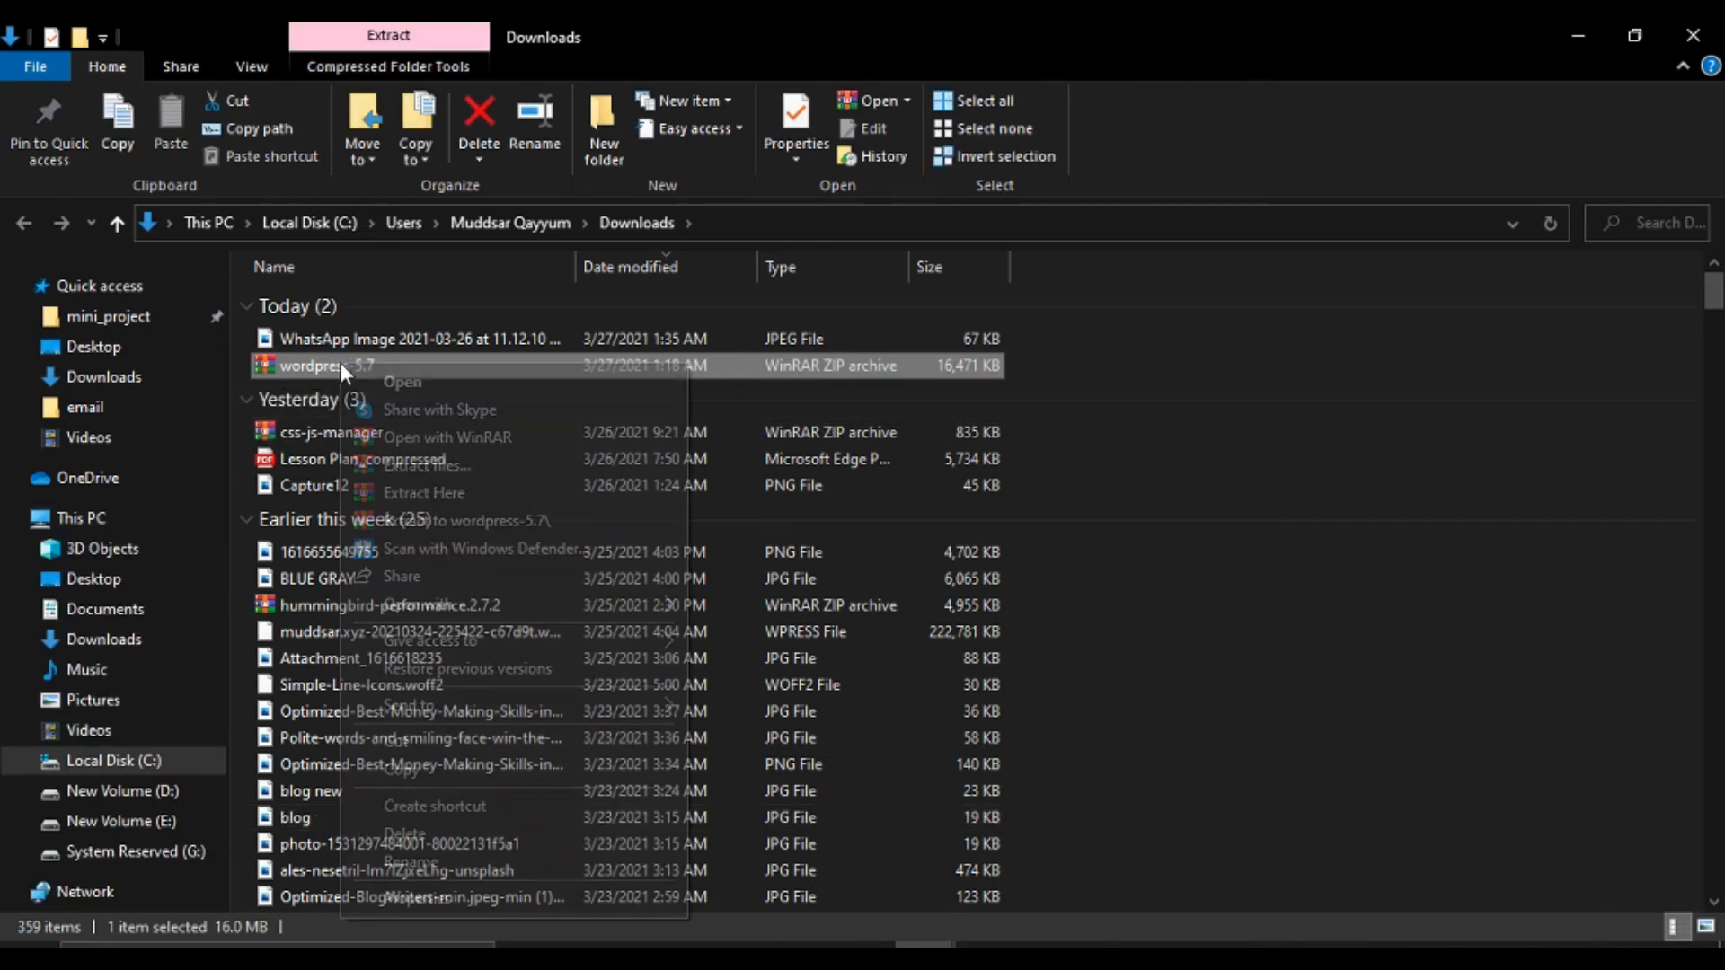
click(431, 739)
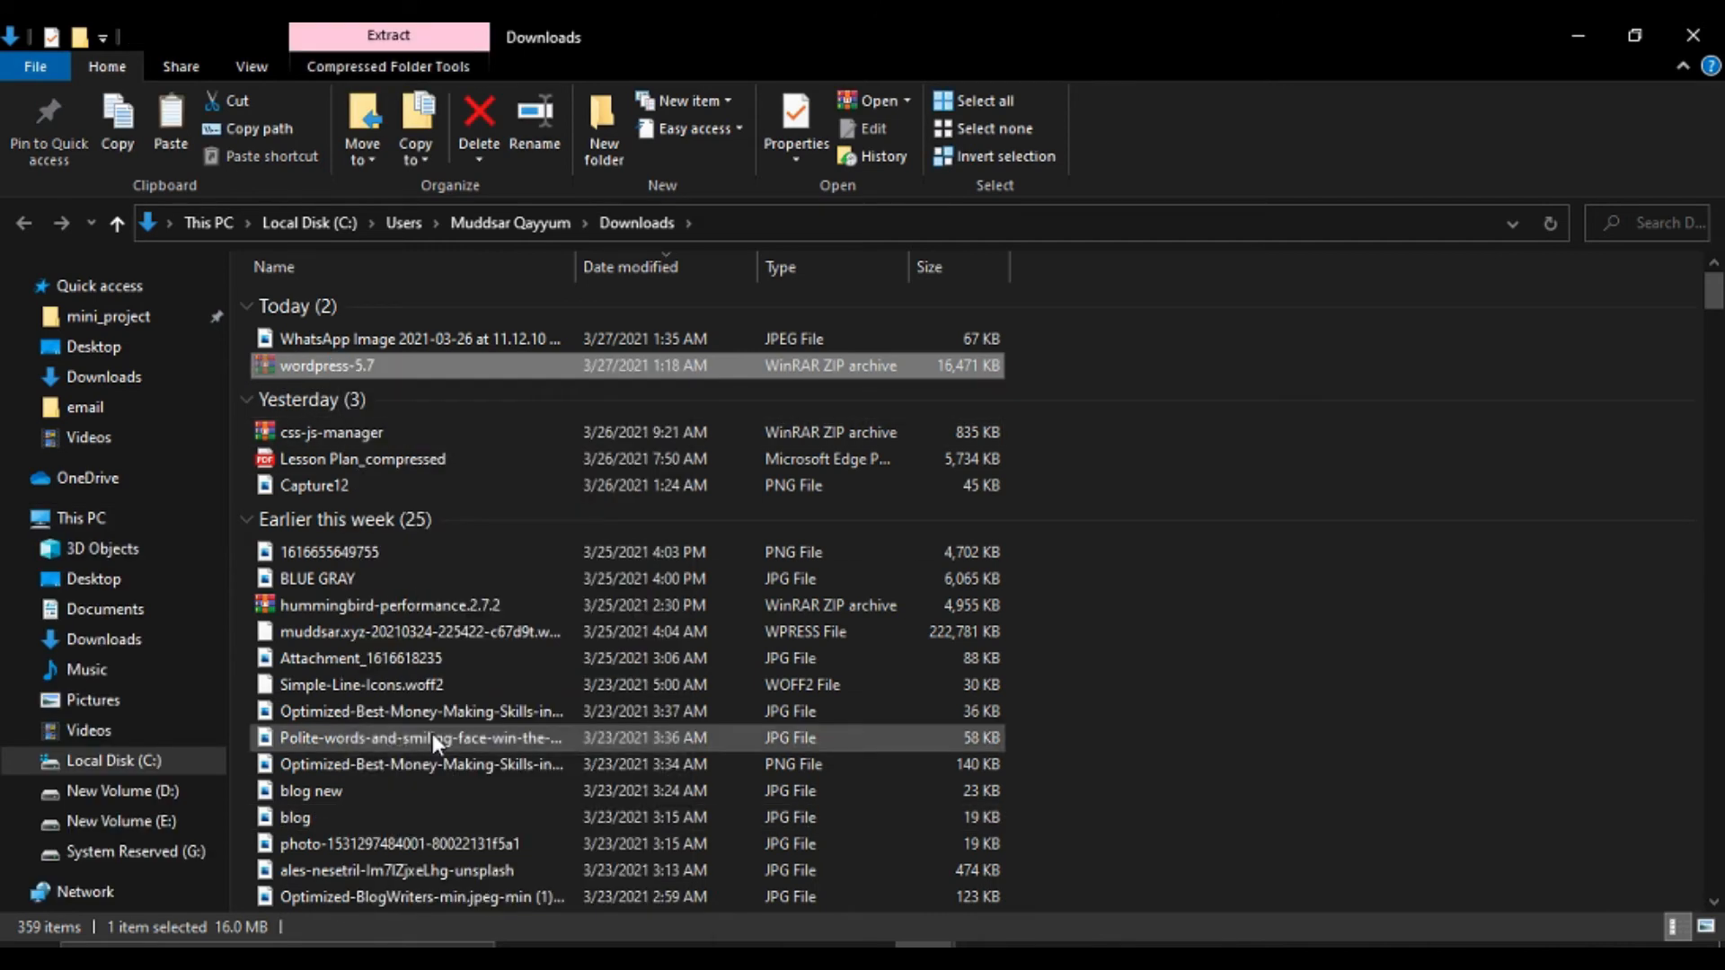
click(147, 763)
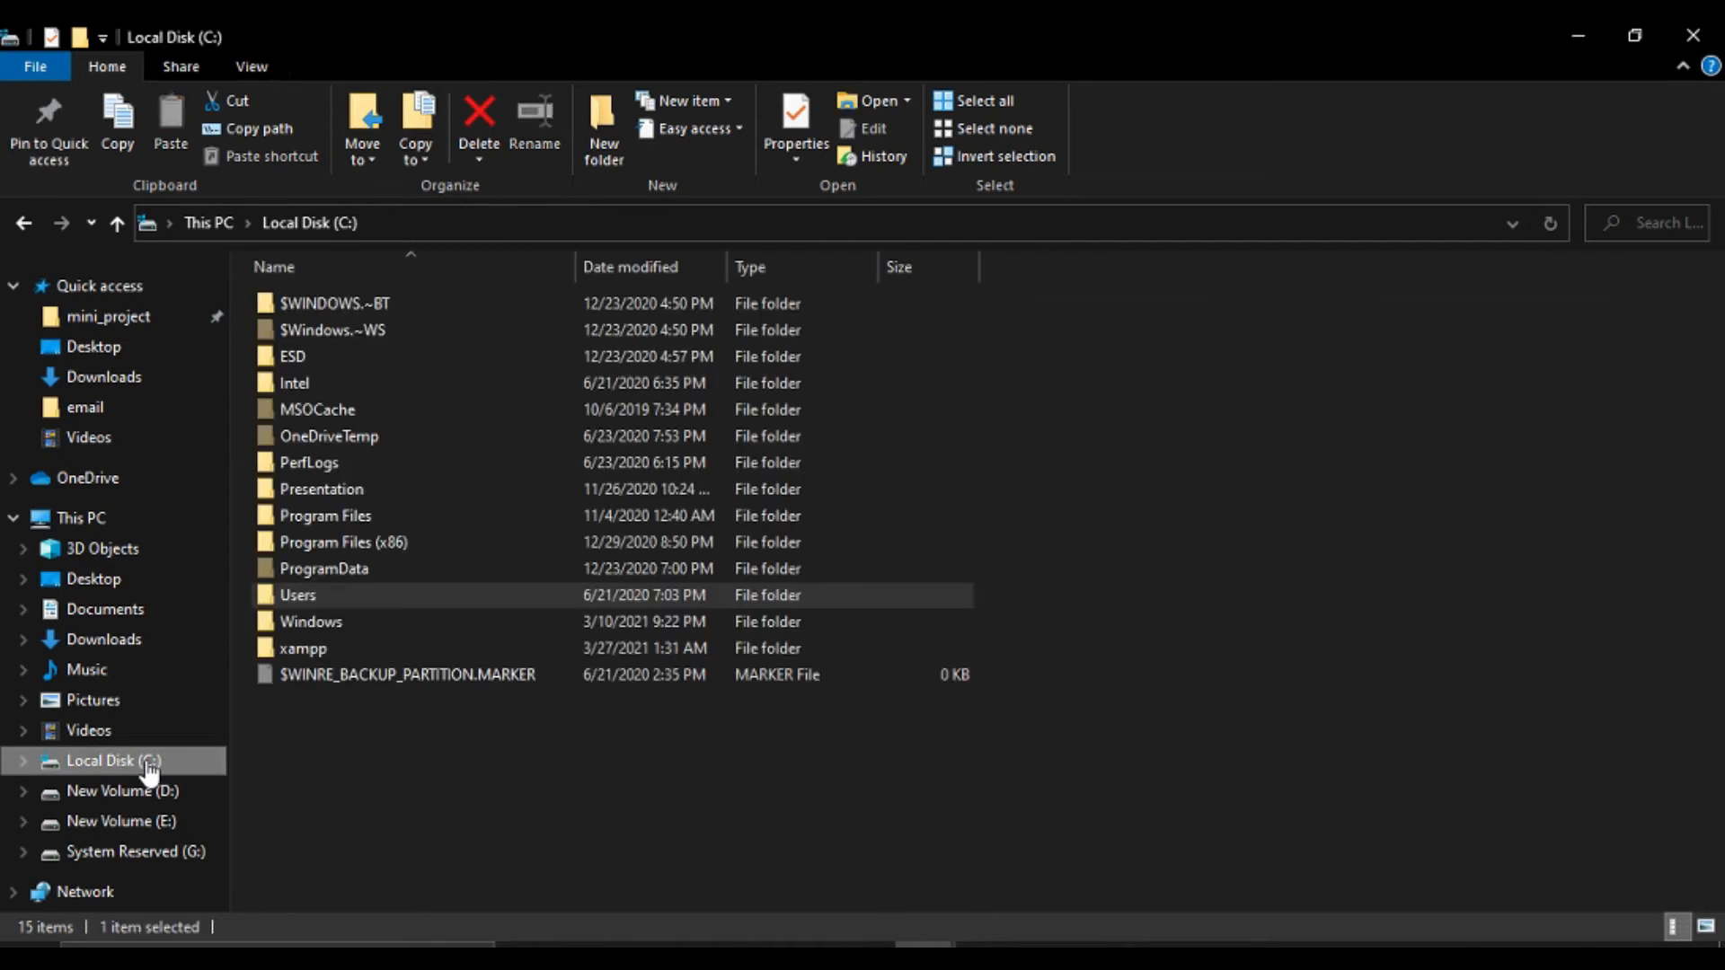
Paste the wordpress-5.7 zip into C:\xampp\htdocs and extract it there into a wordpress folder.
double_click(326, 649)
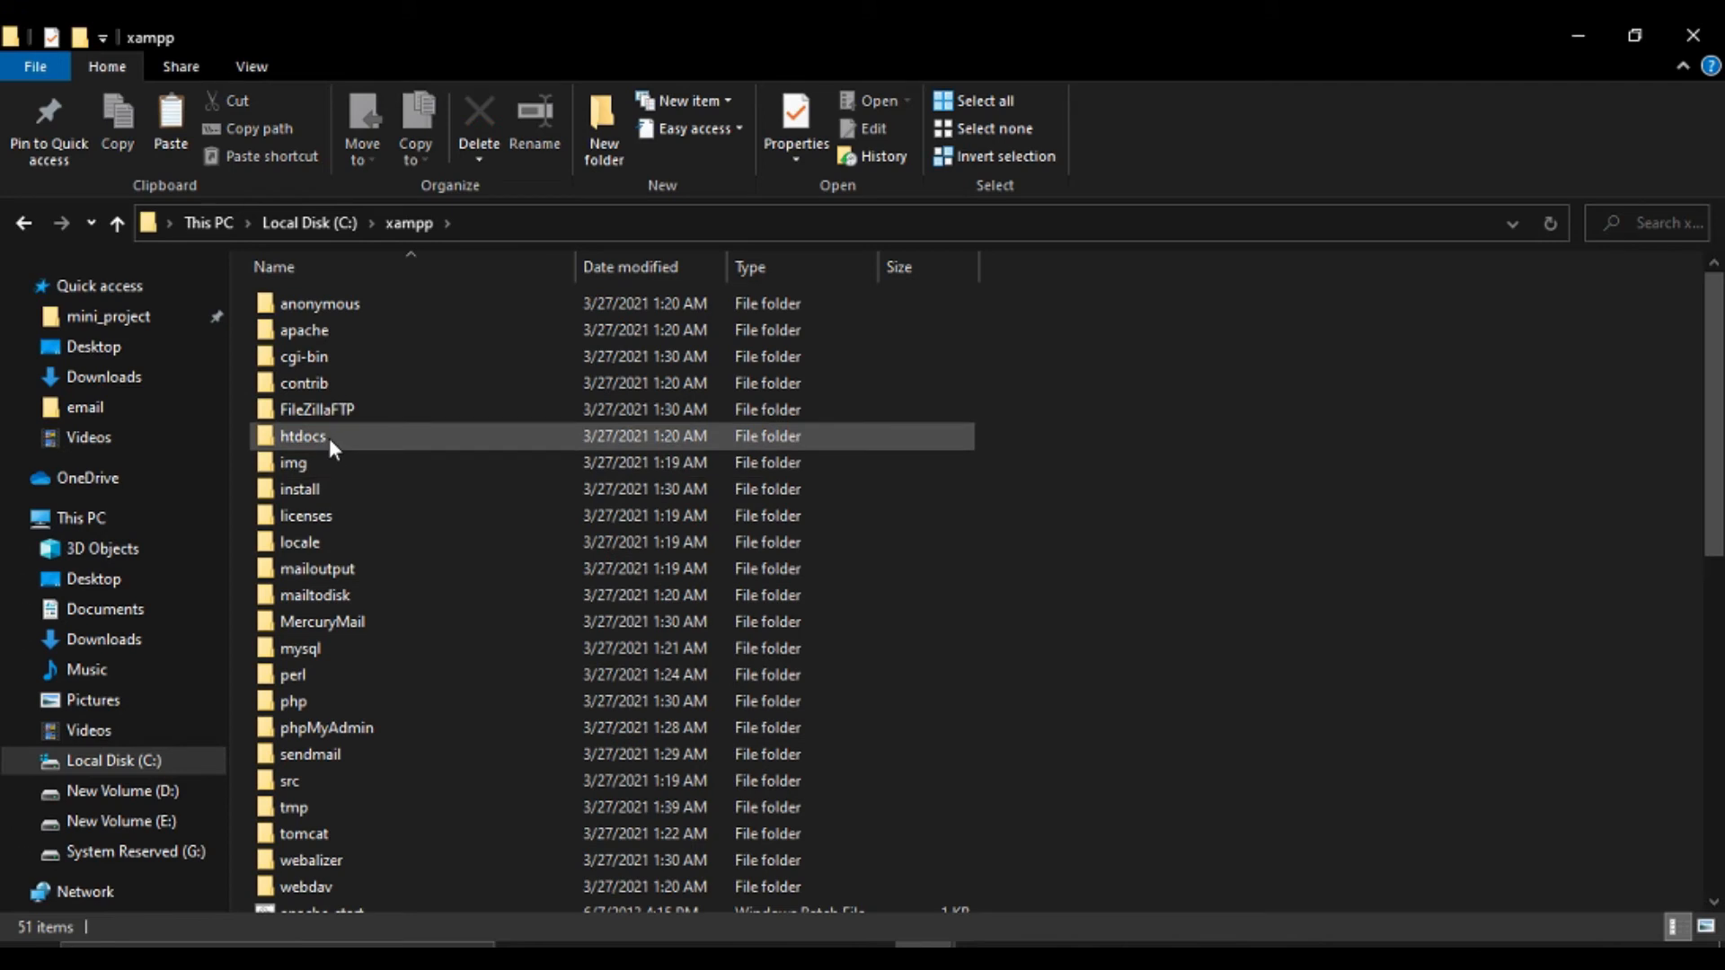
double_click(314, 436)
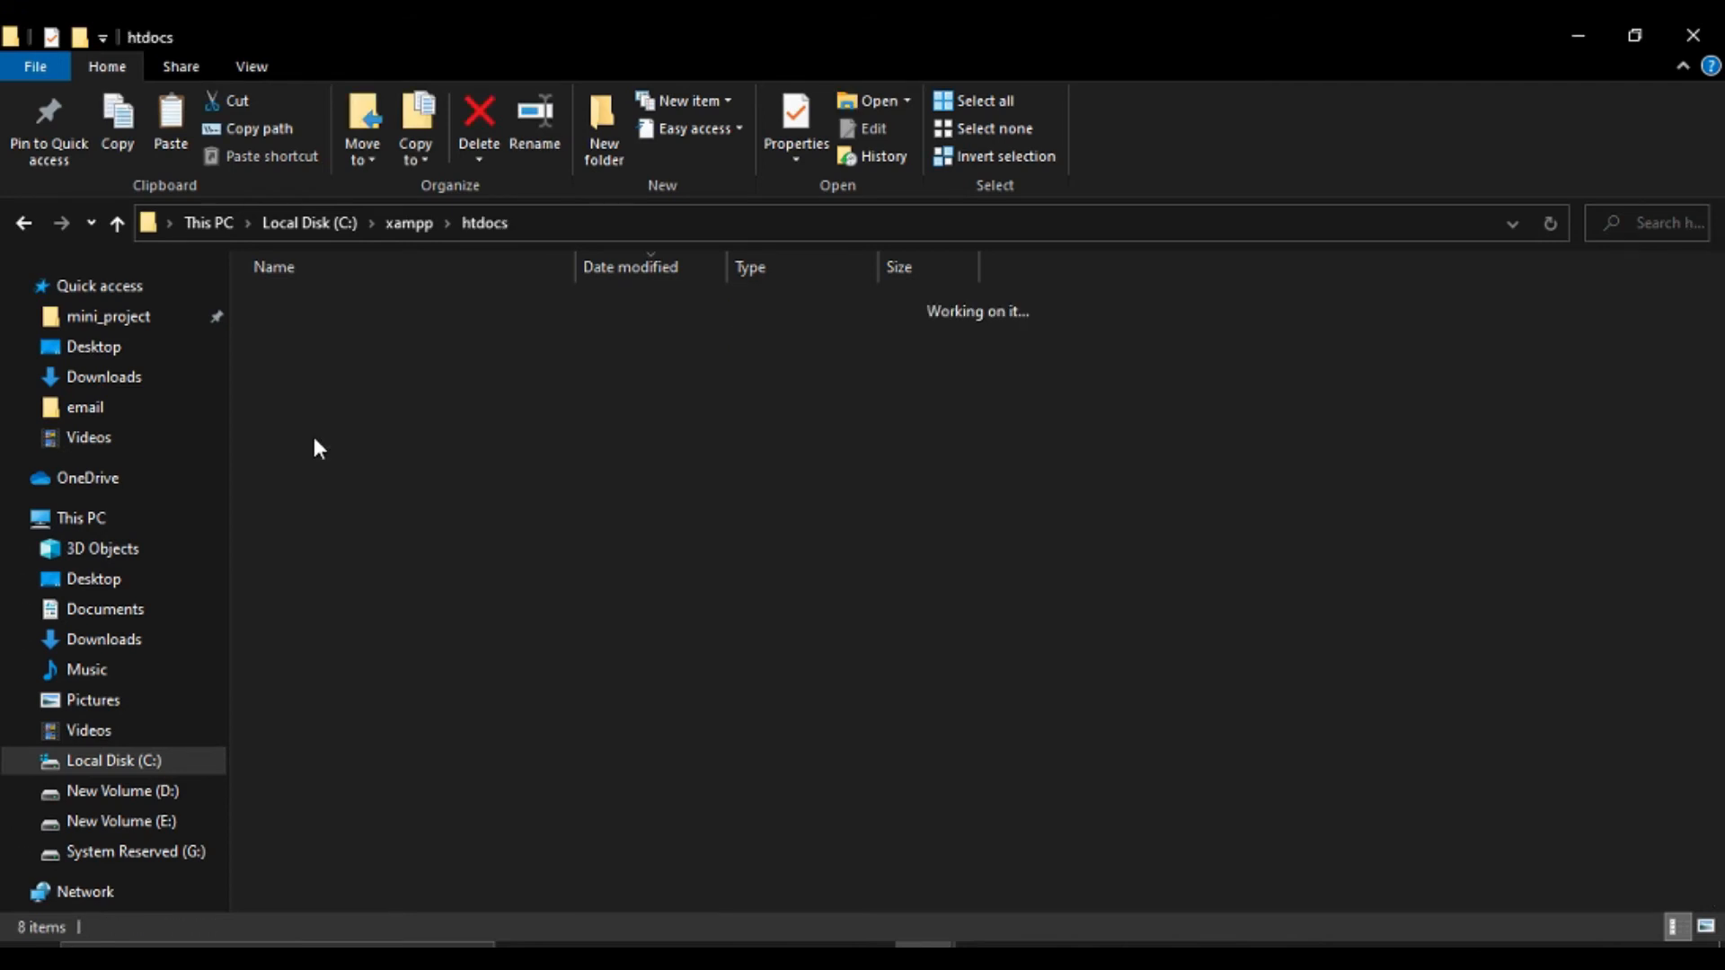
right_click(324, 534)
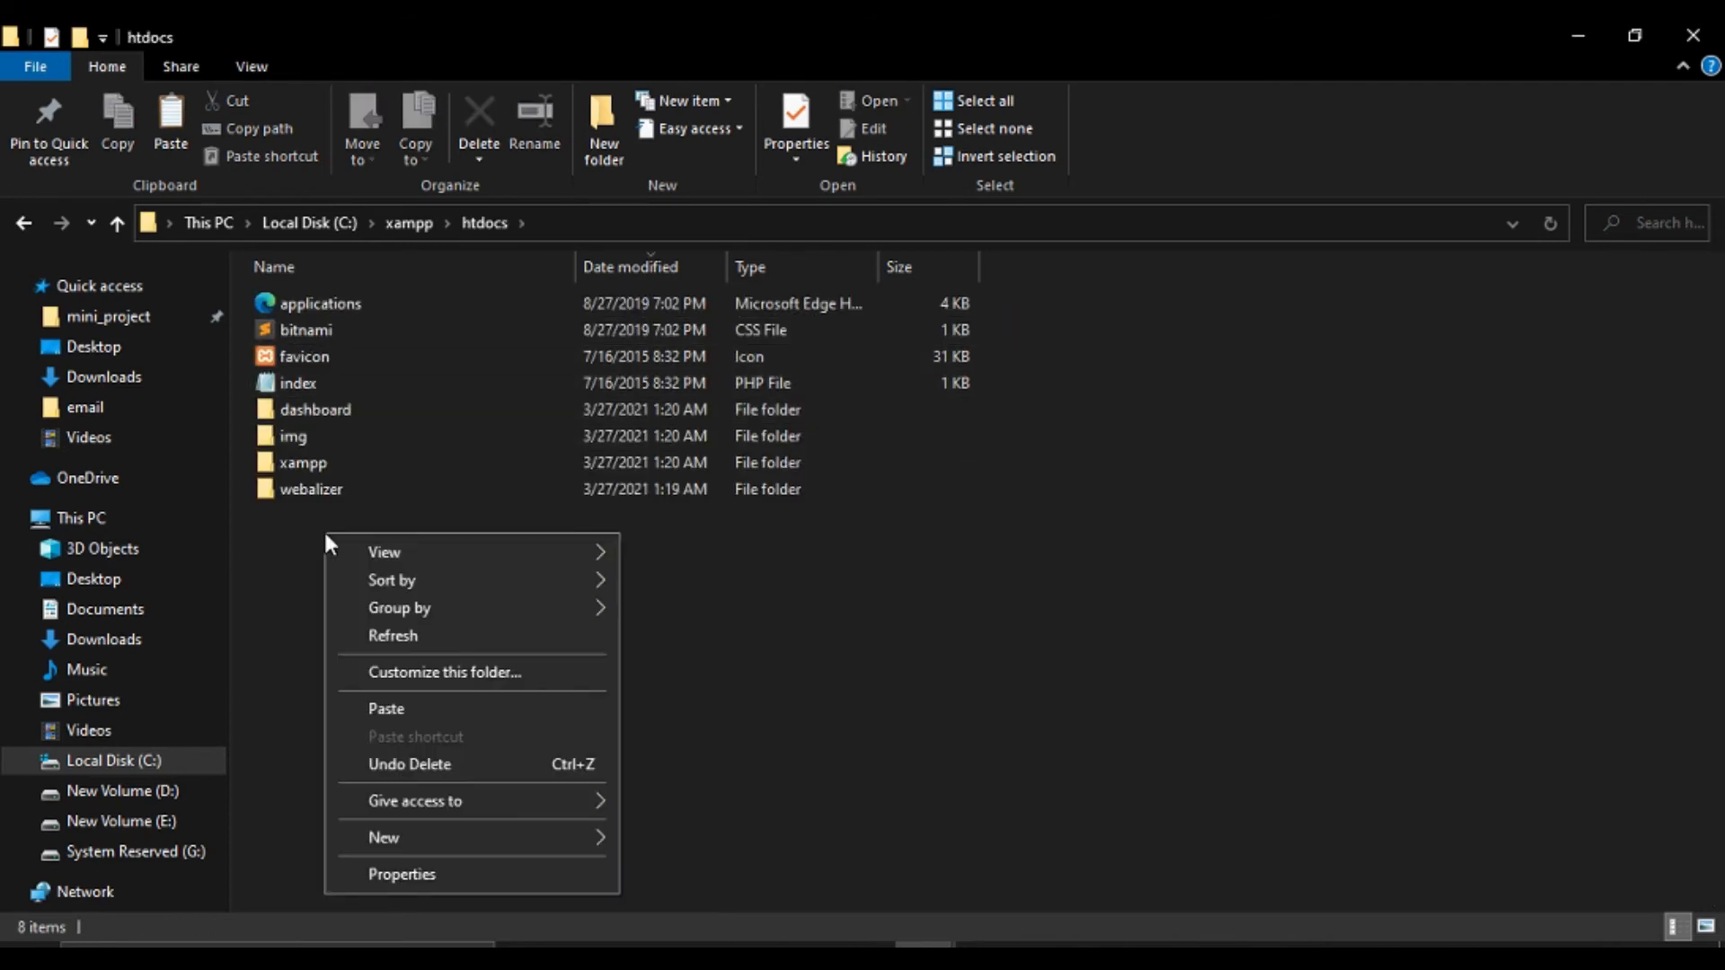
click(400, 708)
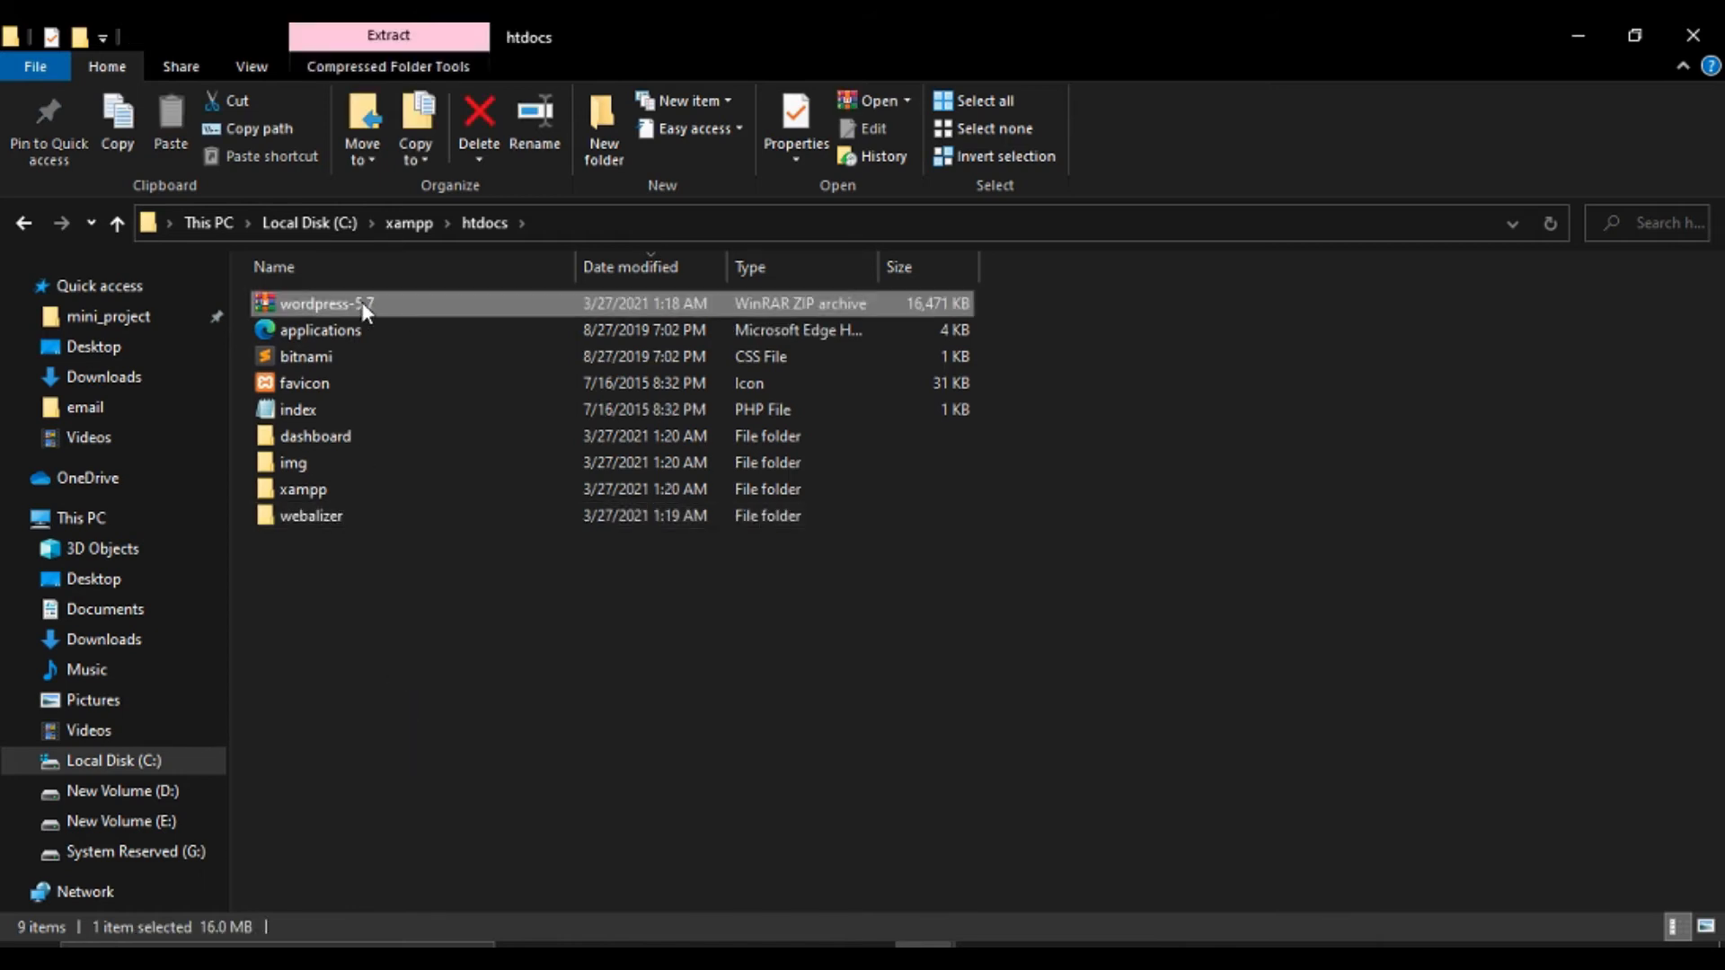
right_click(359, 302)
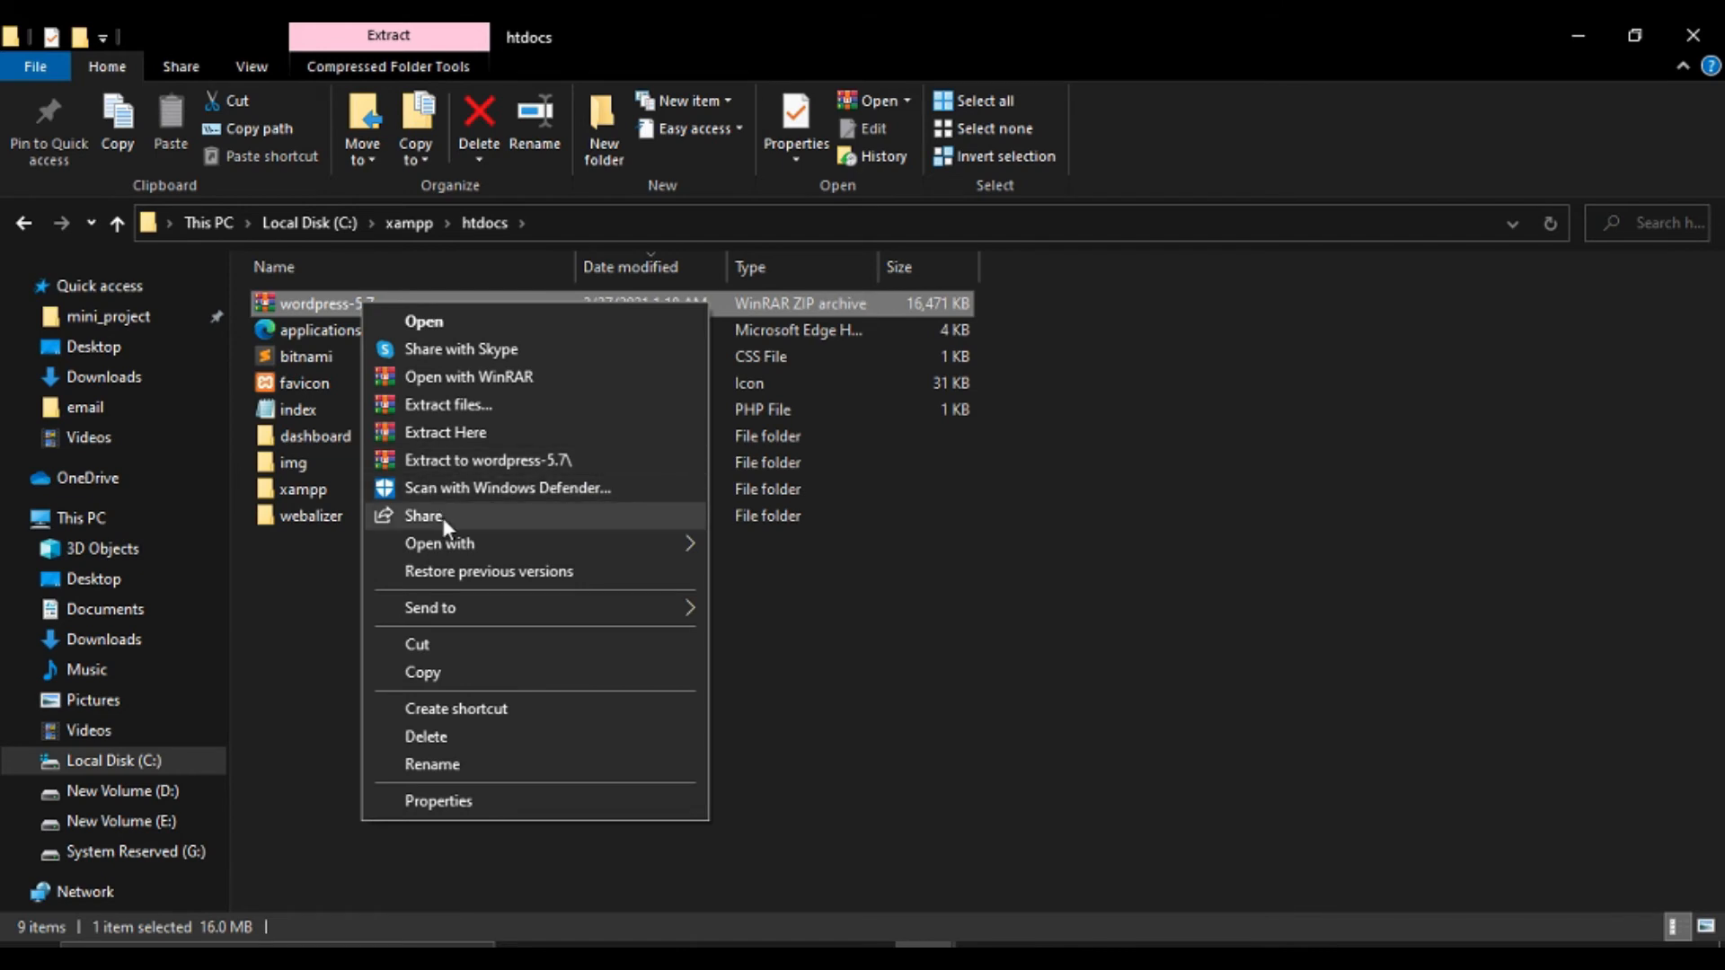
click(454, 432)
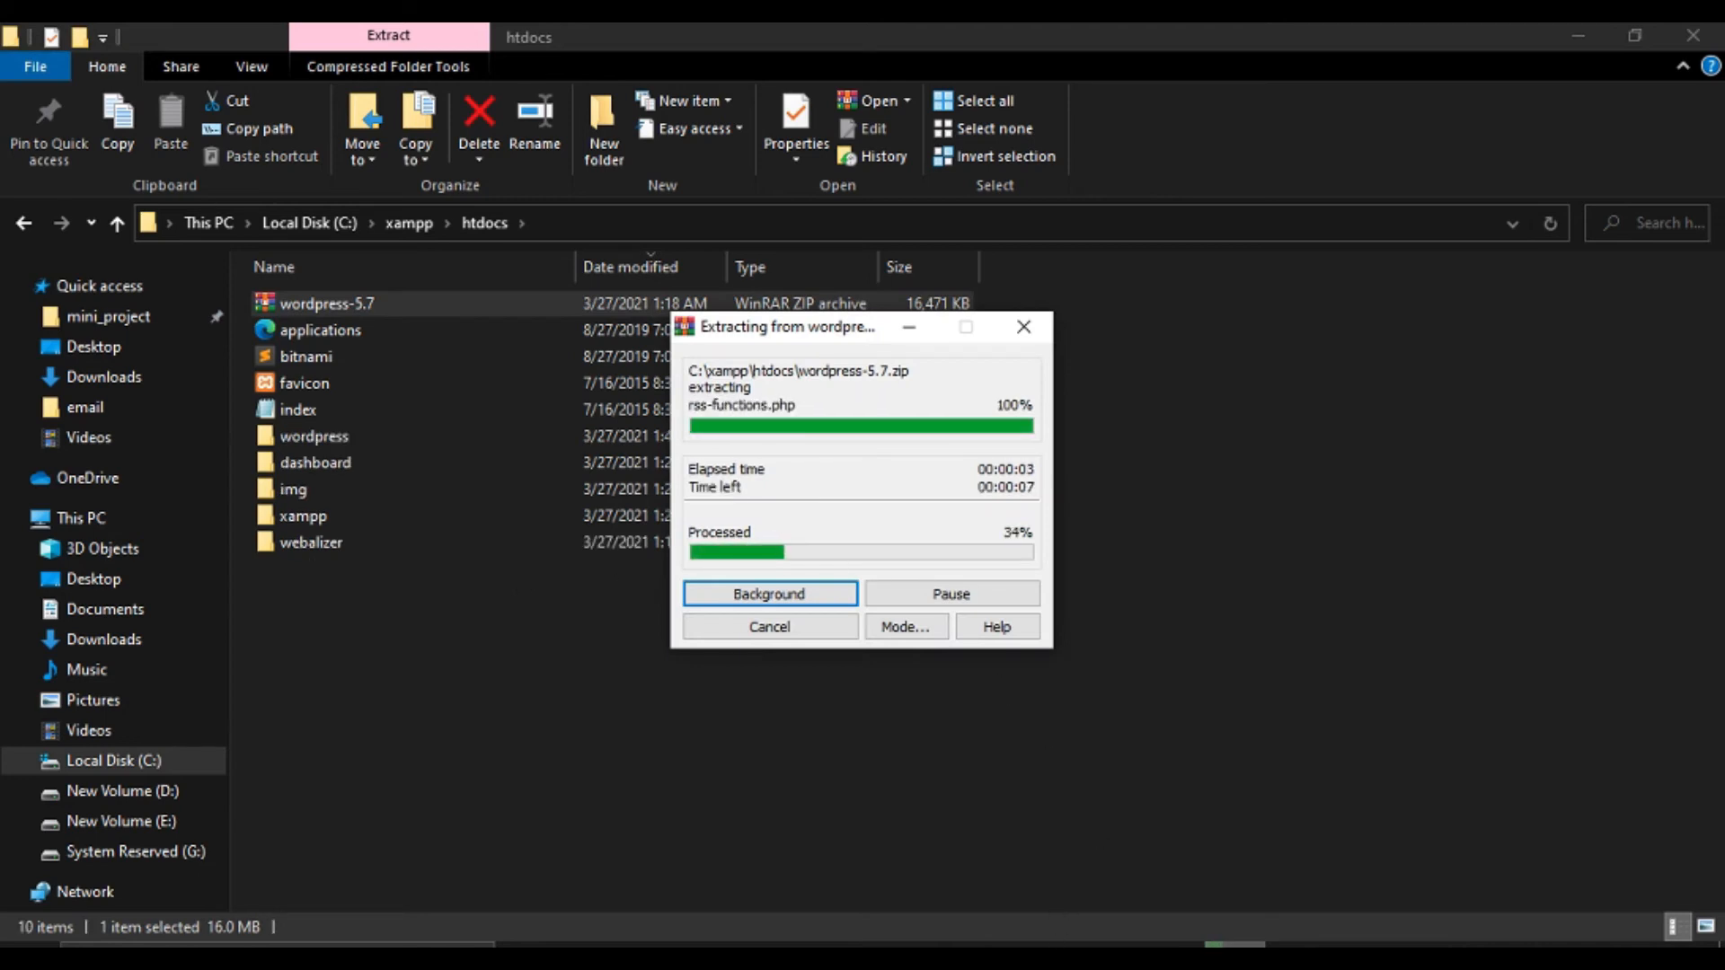
click(1103, 844)
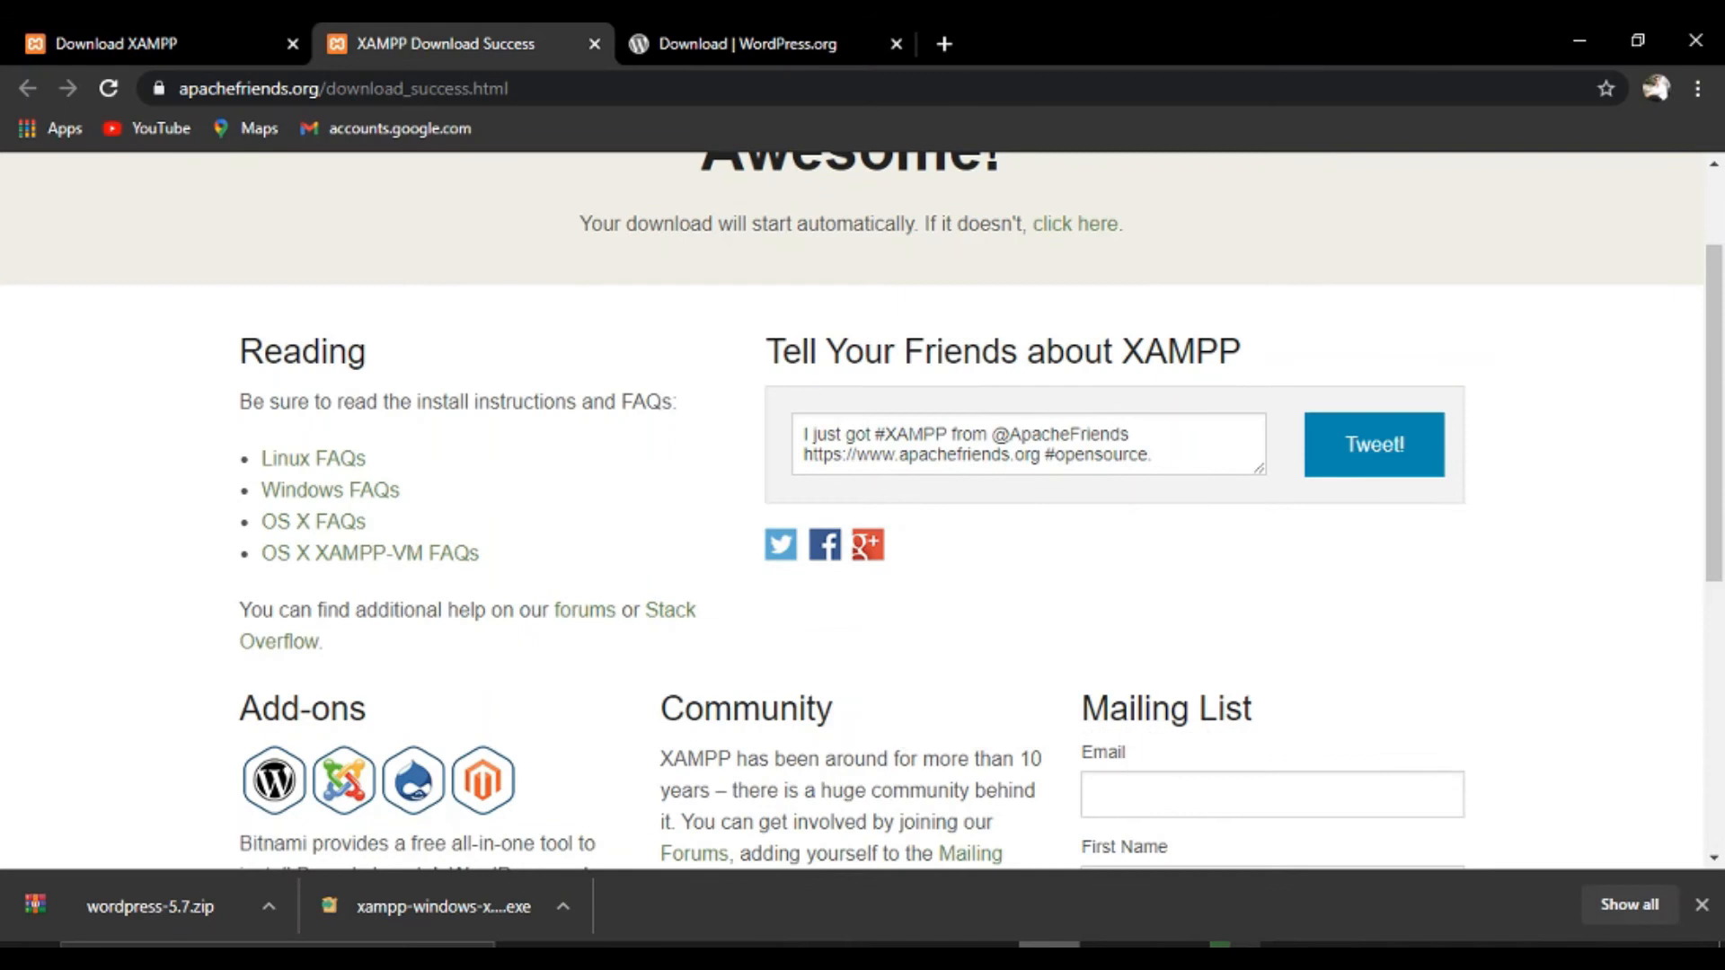
Close the old download tabs and load localhost to show the XAMPP 7.3.27 welcome dashboard.
click(593, 44)
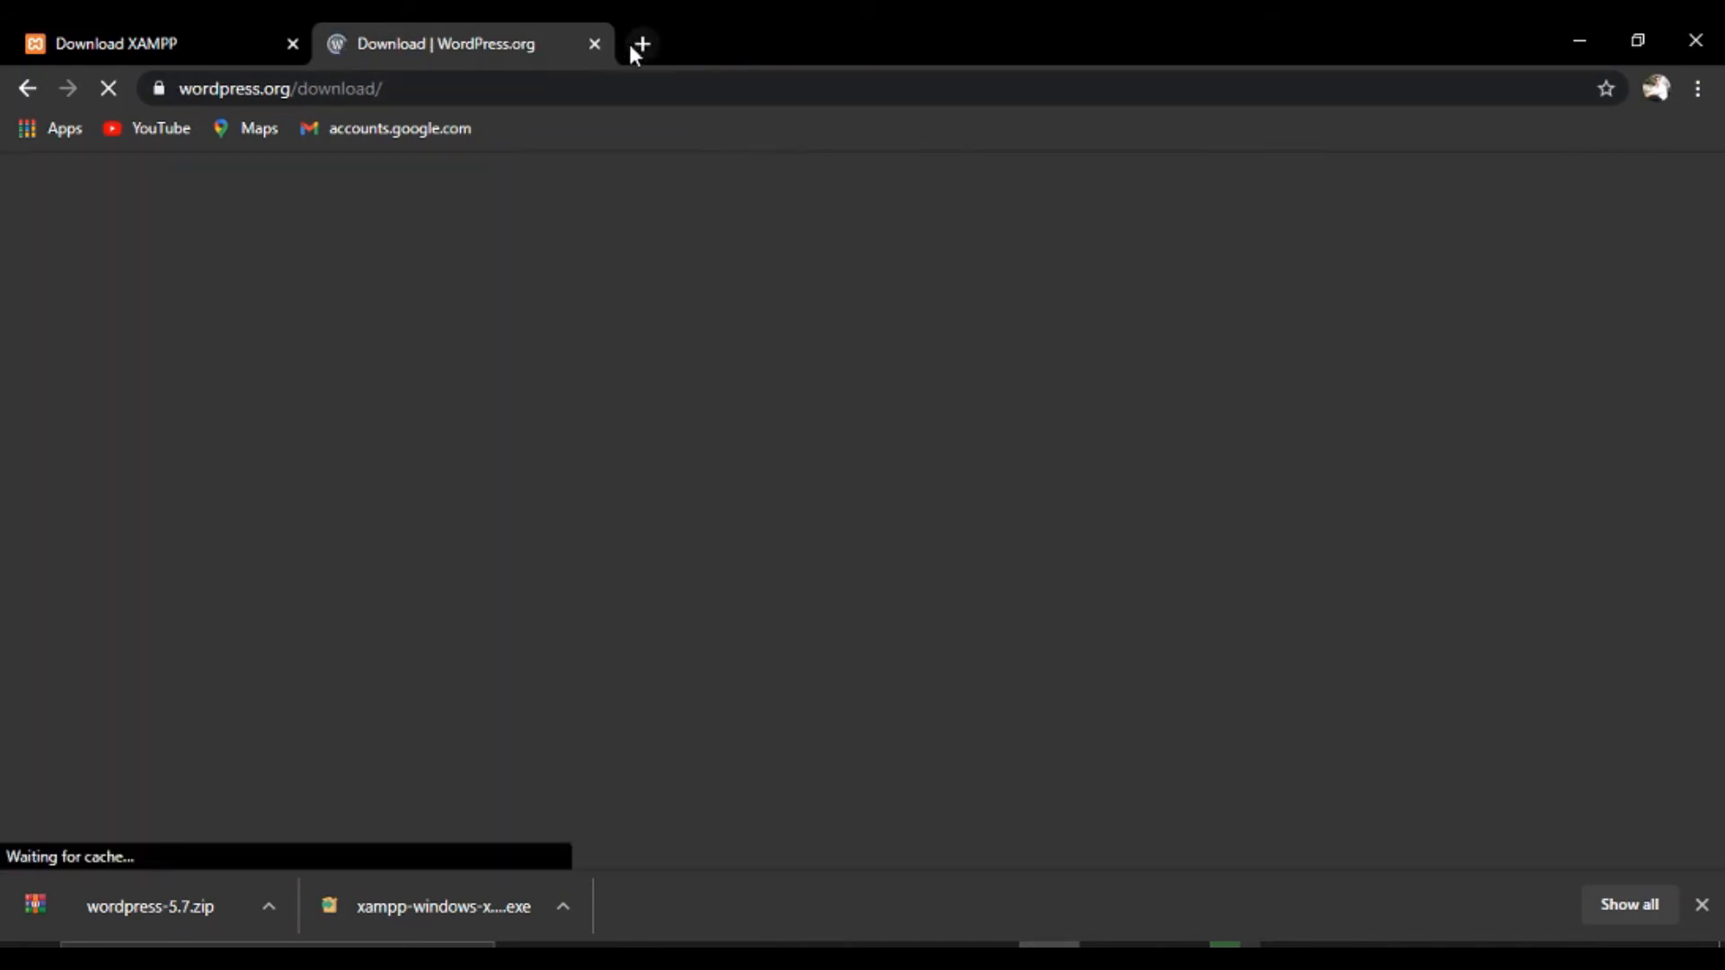
click(634, 45)
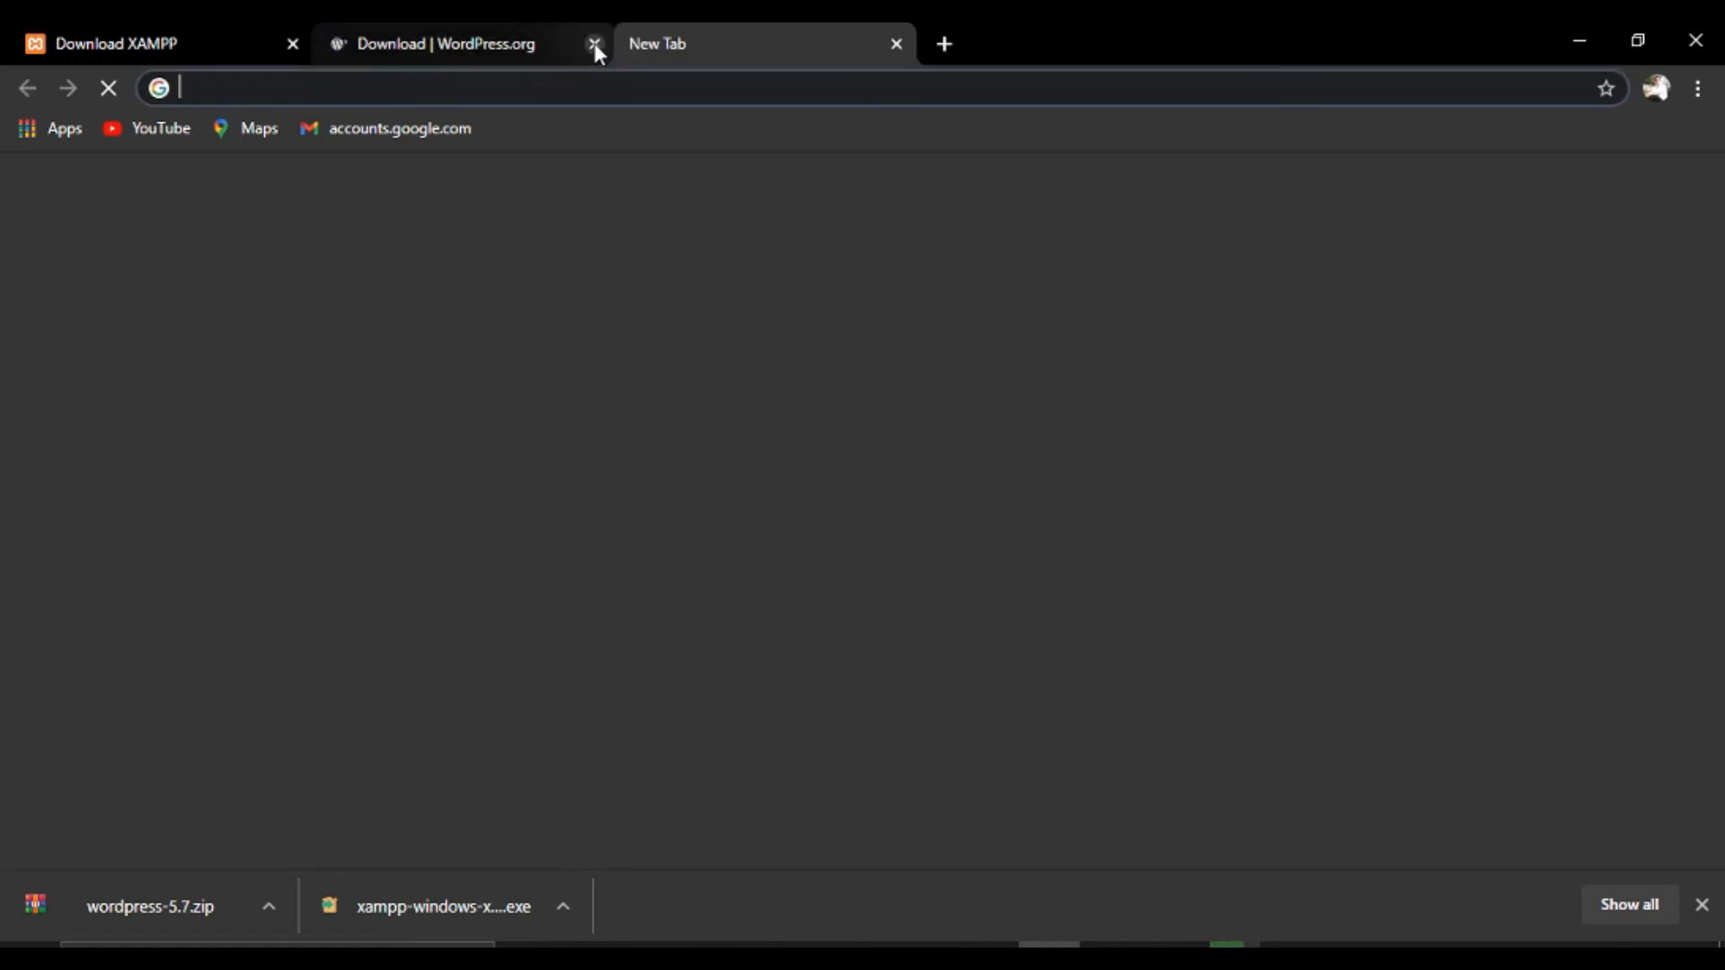
click(594, 44)
click(292, 43)
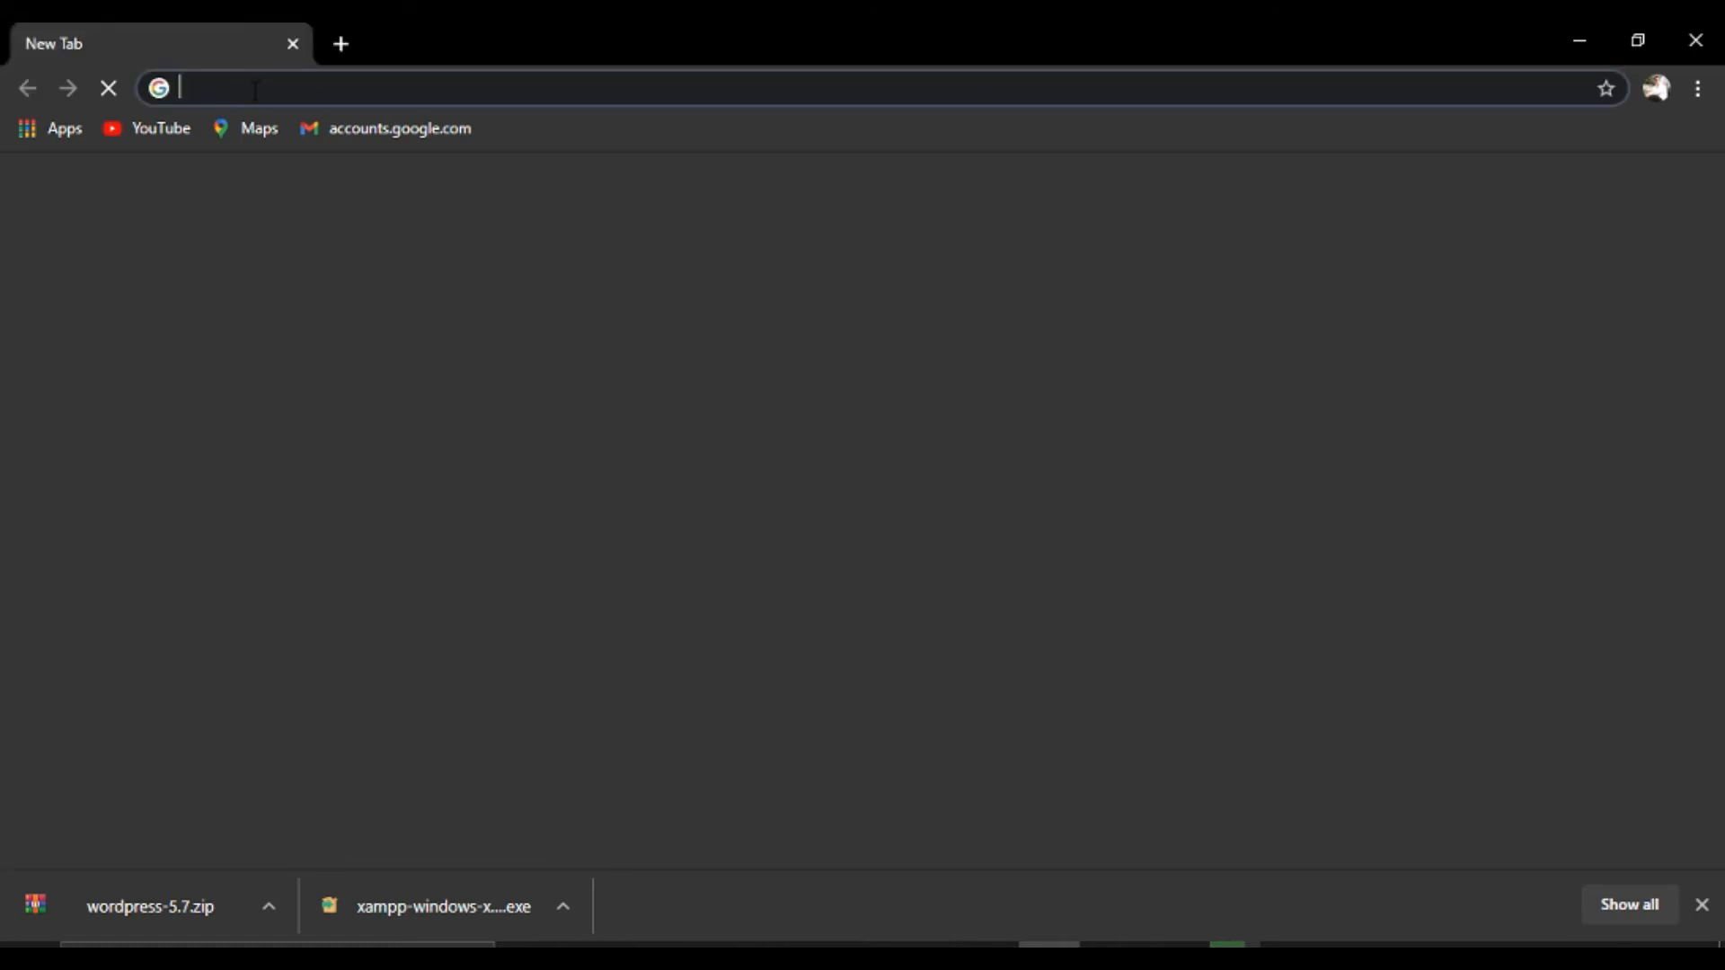
text(lo)
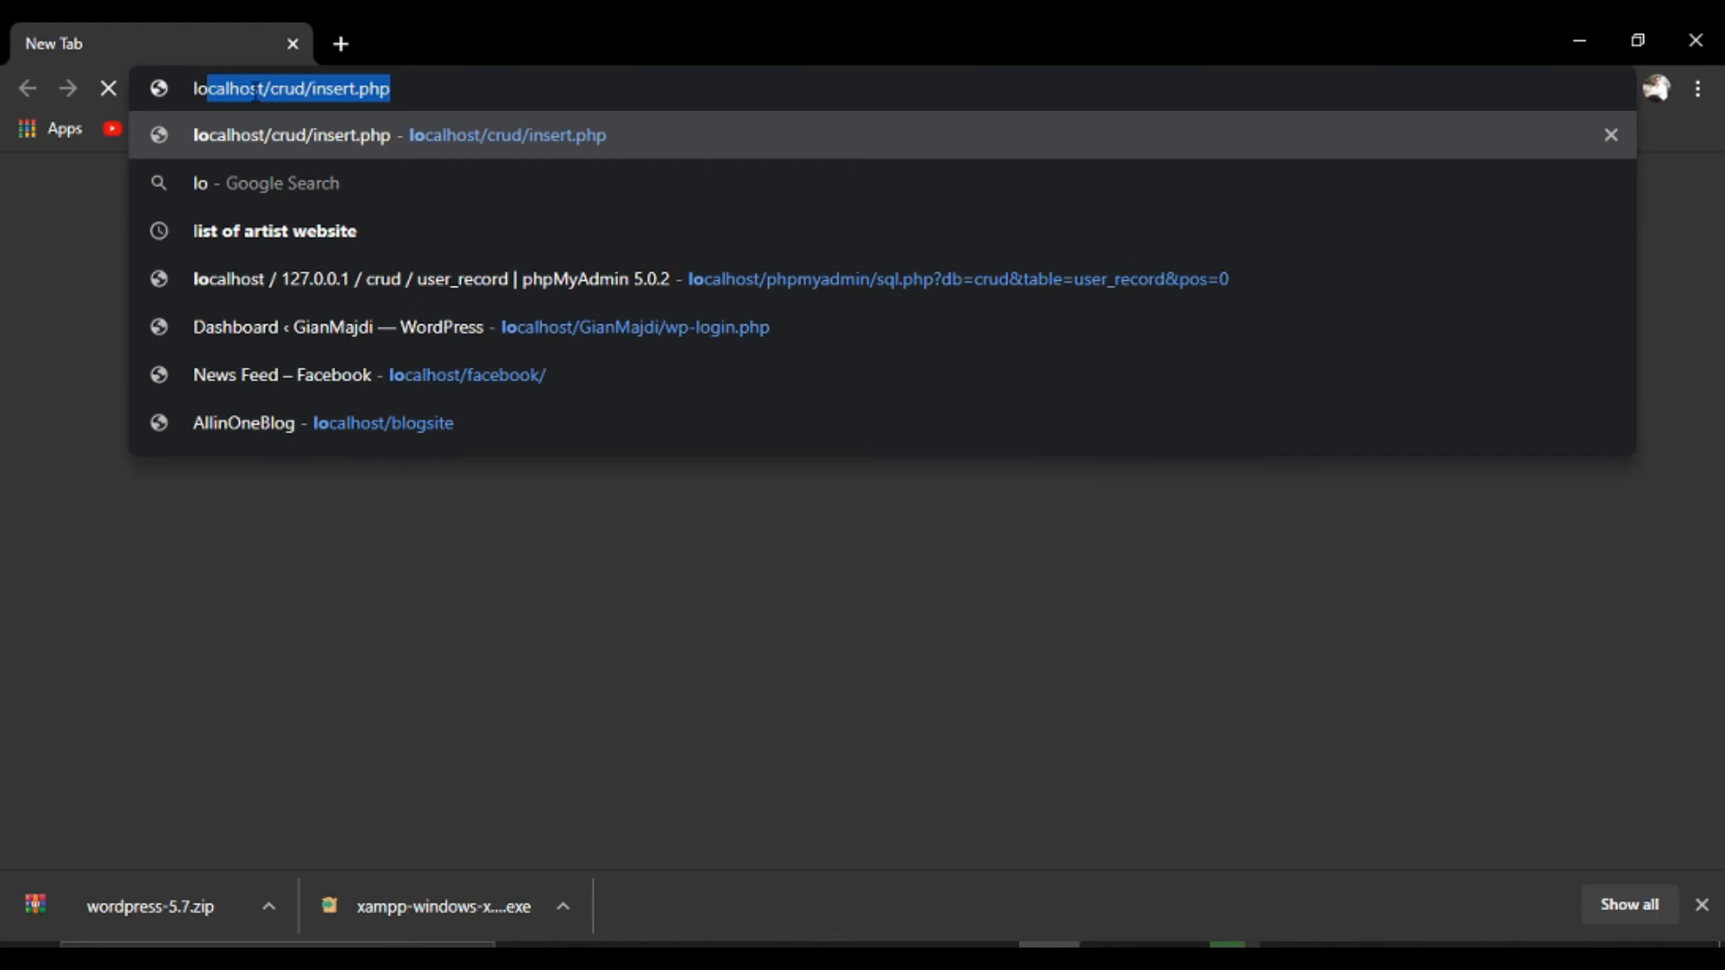
text(calhost/cru)
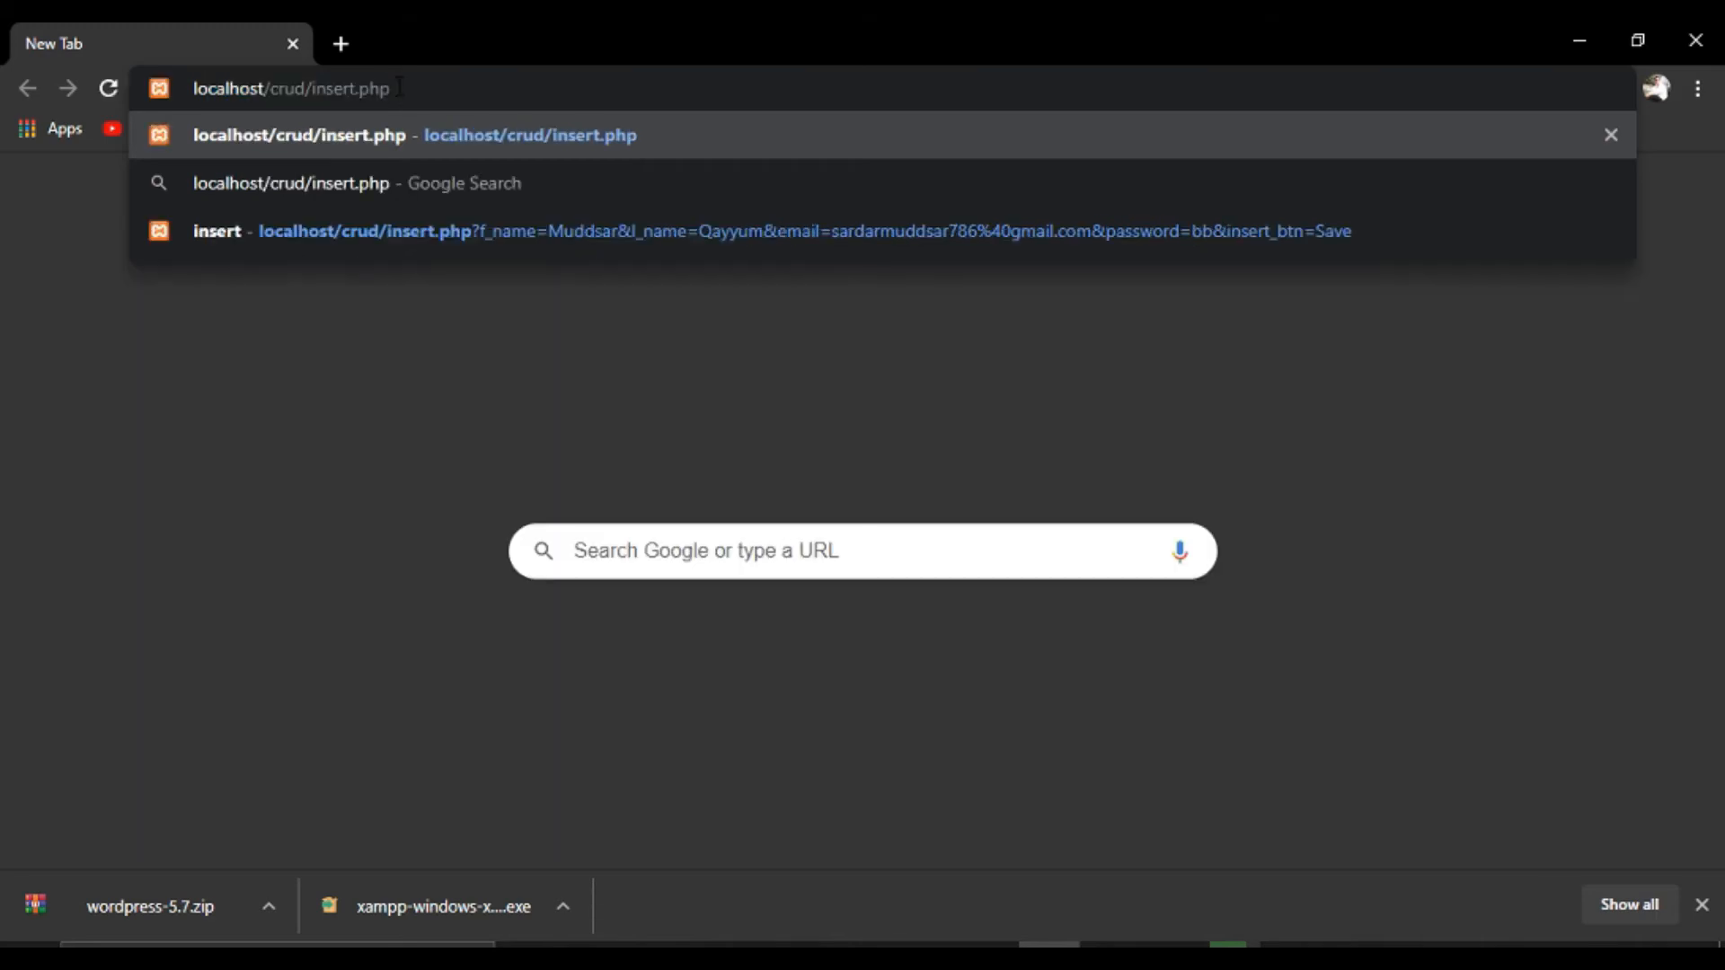
key(BackSpace)
key(BackSpace)
key(BackSpace)
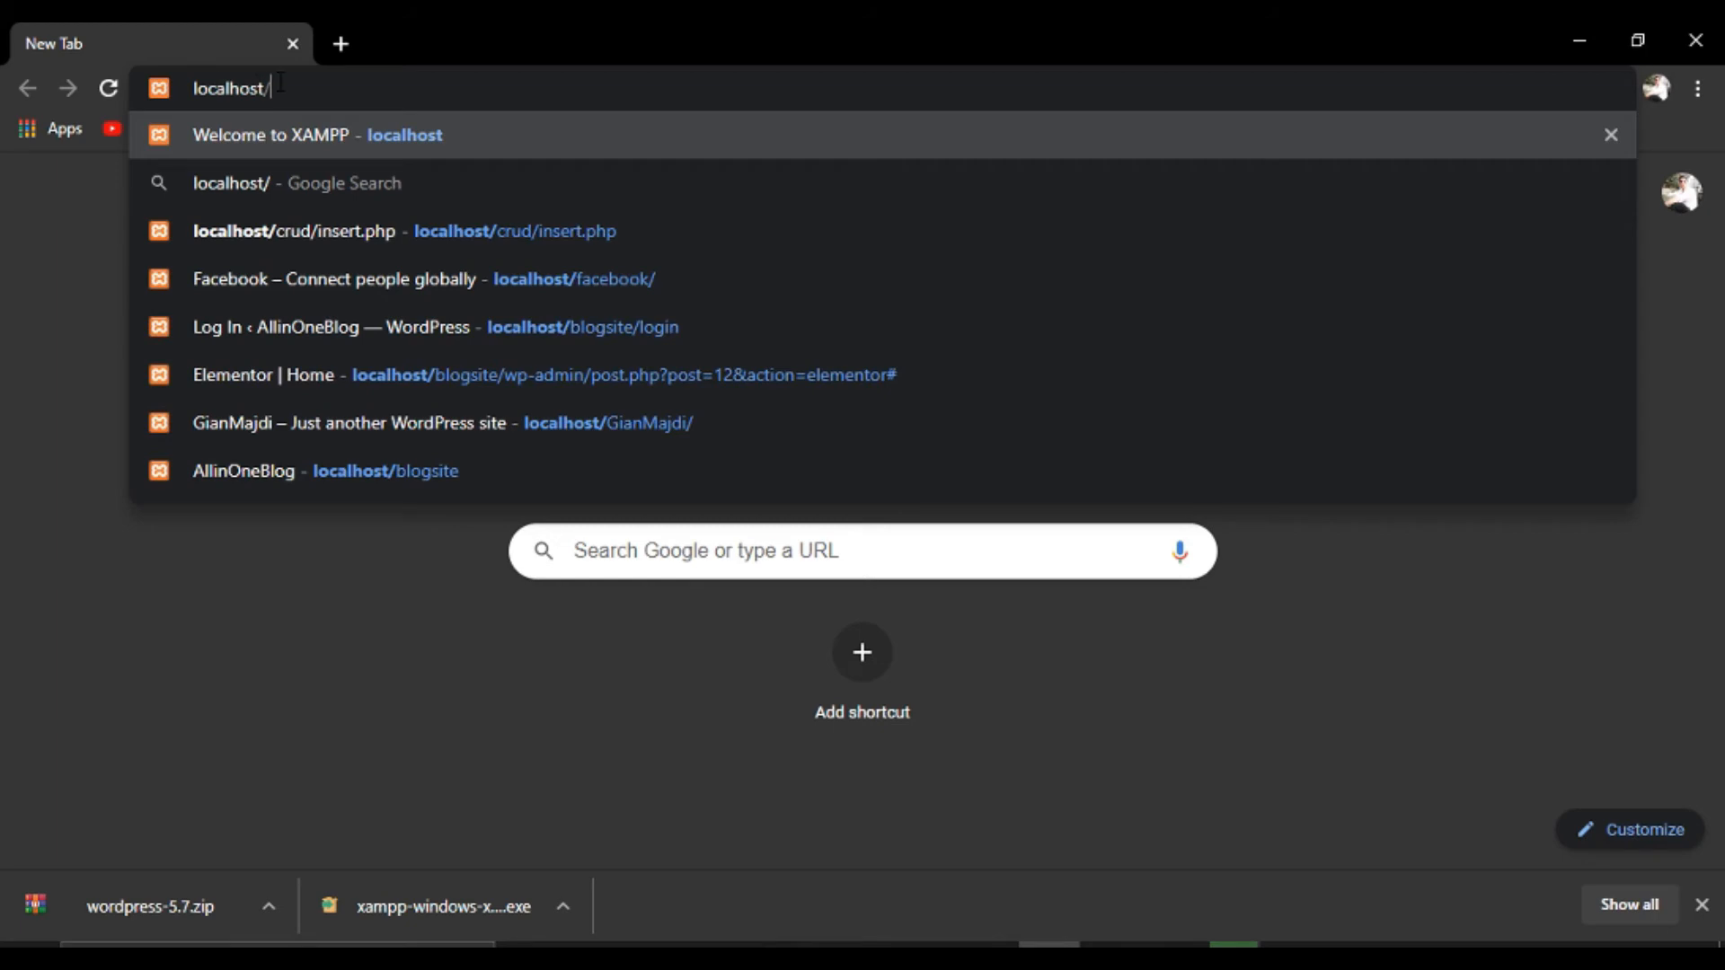
key(Return)
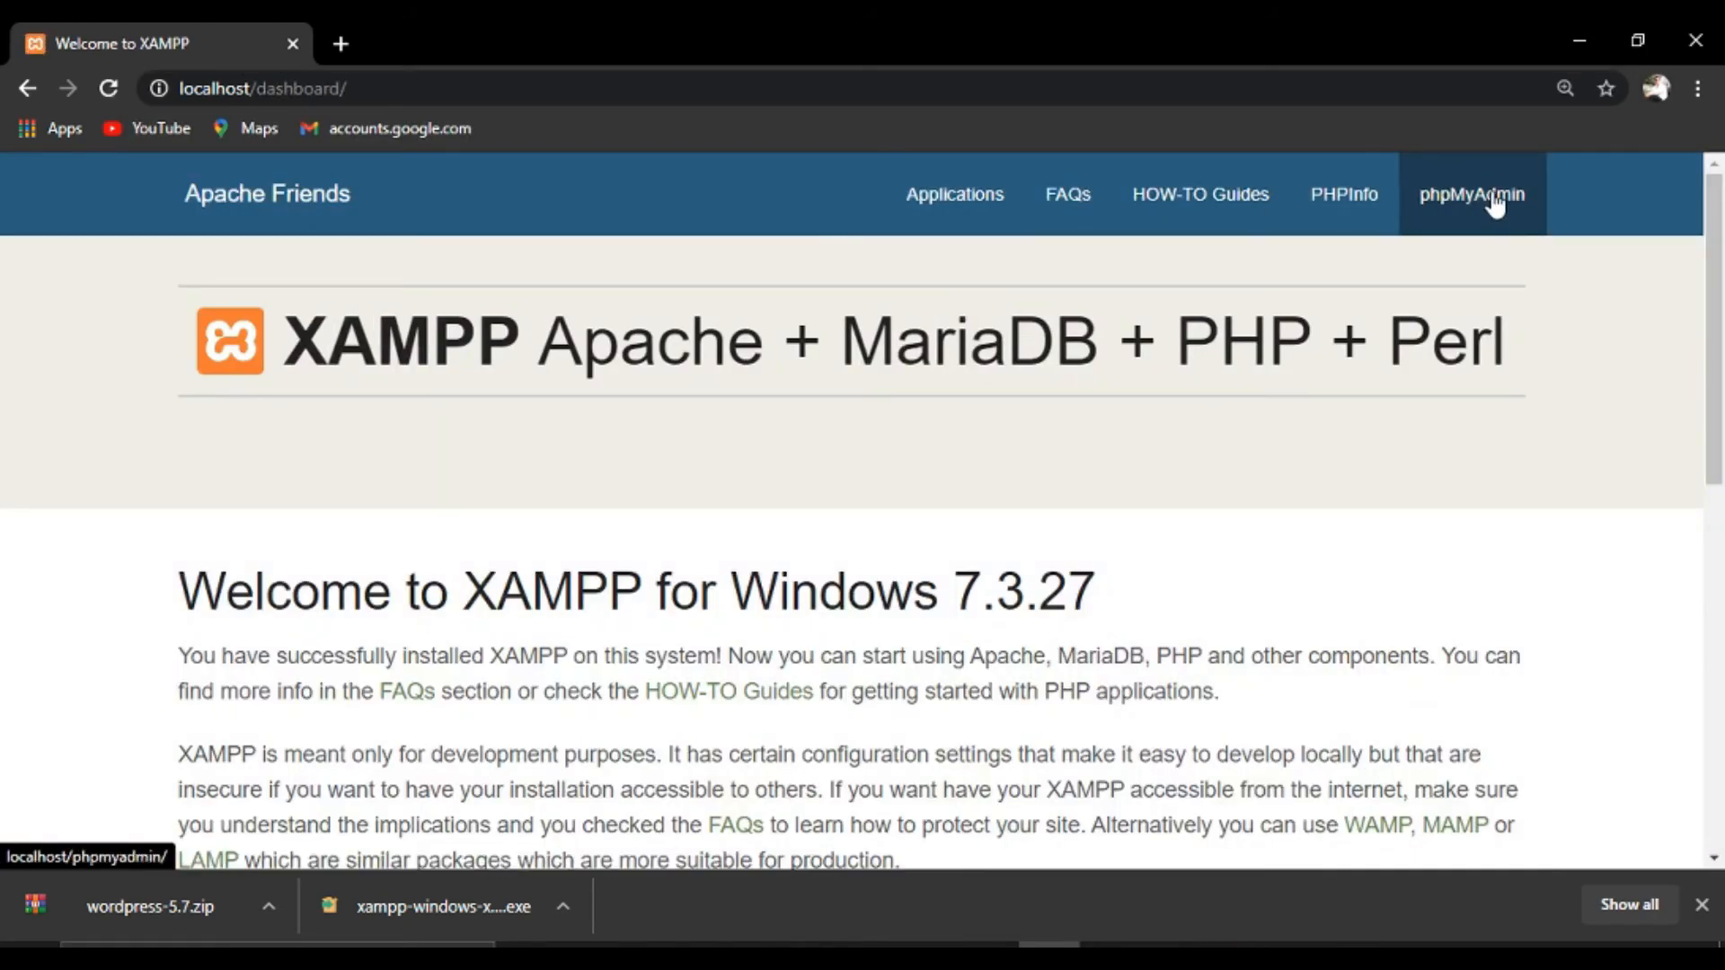
Create an empty database named 'Blog' in phpMyAdmin, then return to the htdocs folder window.
click(1472, 223)
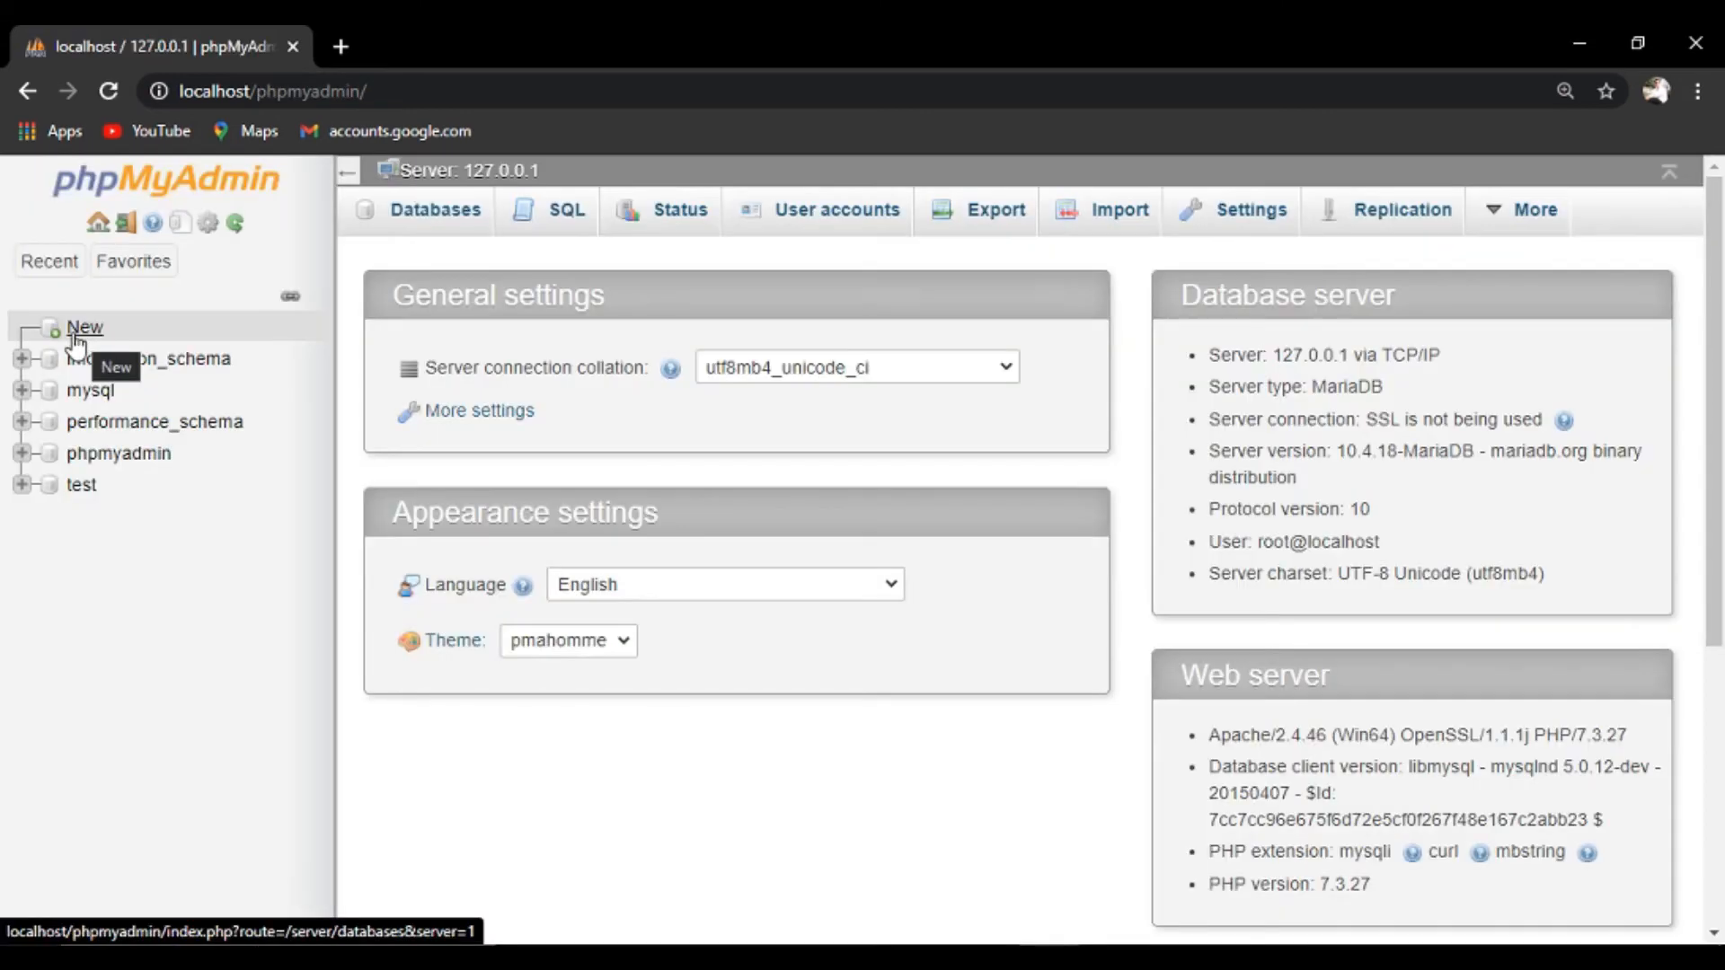
click(79, 337)
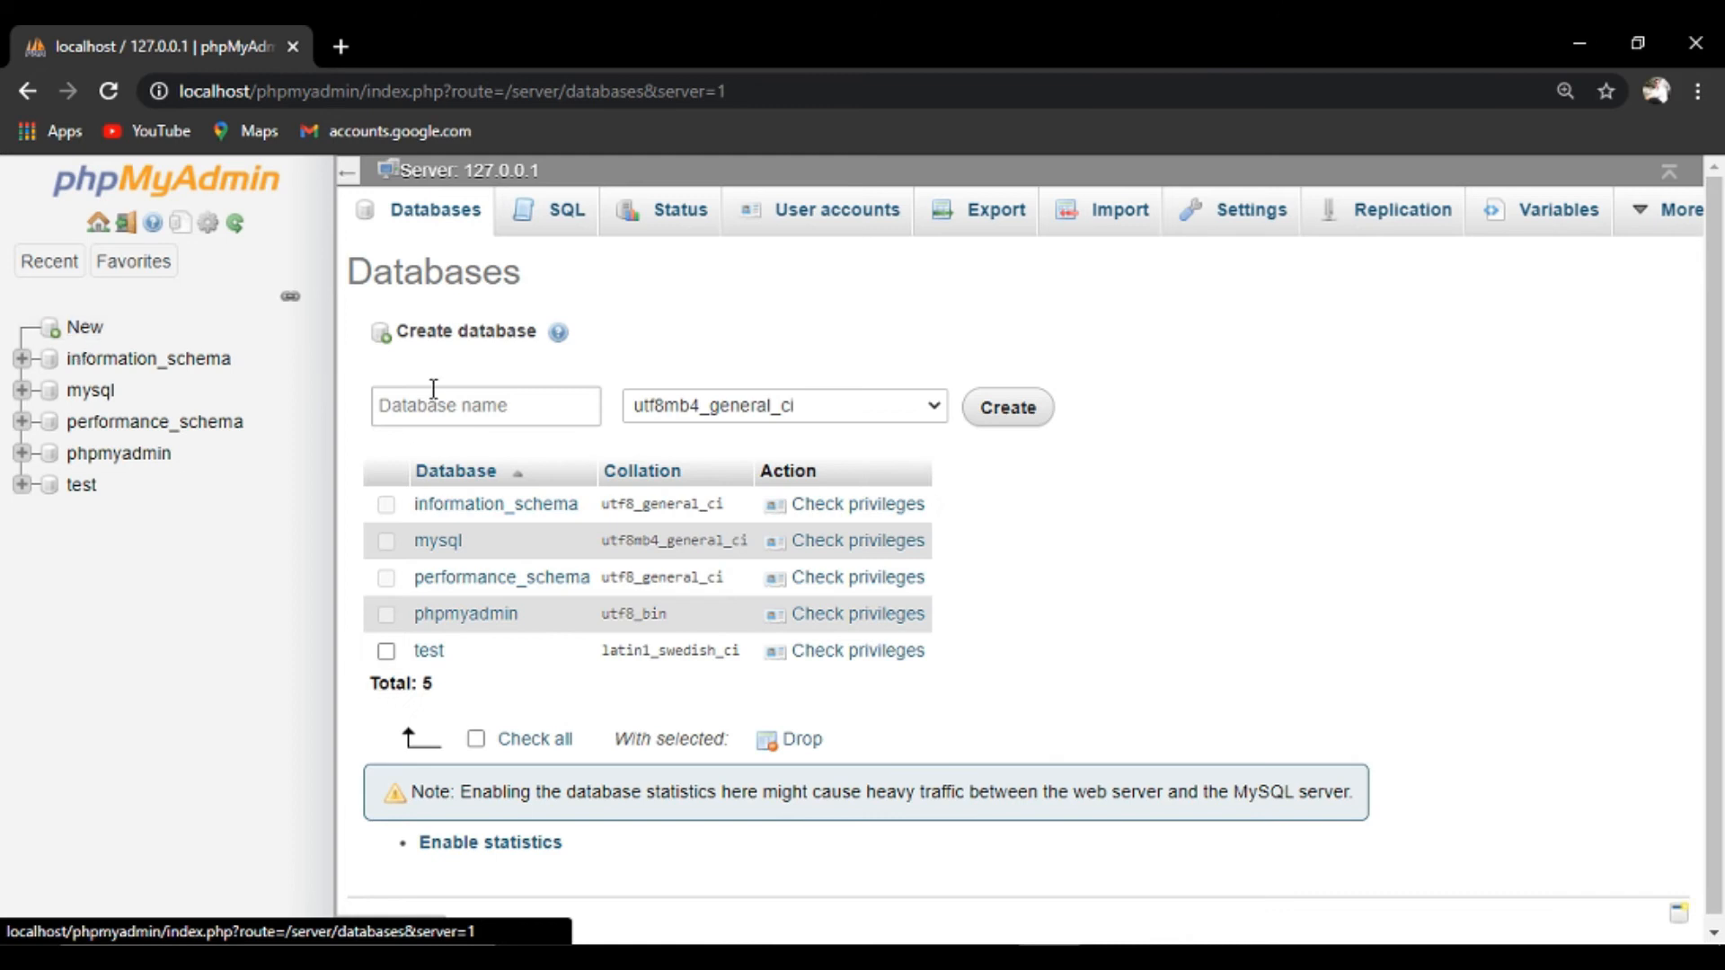
click(443, 409)
text(Blog)
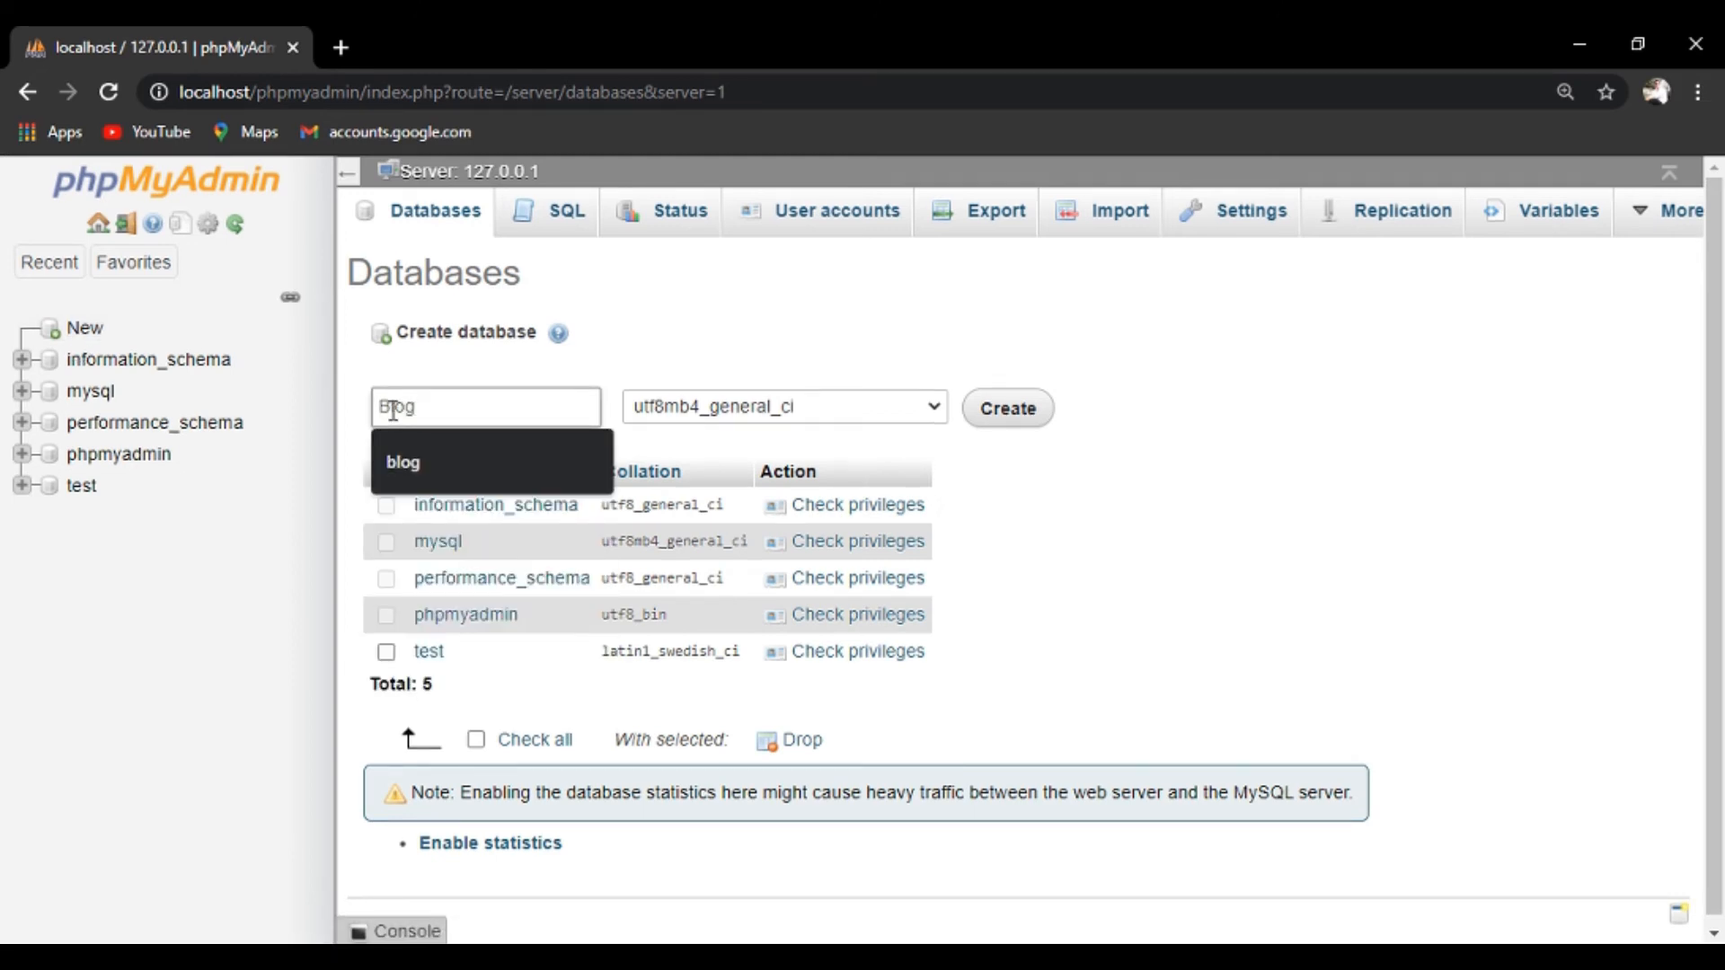
click(1029, 424)
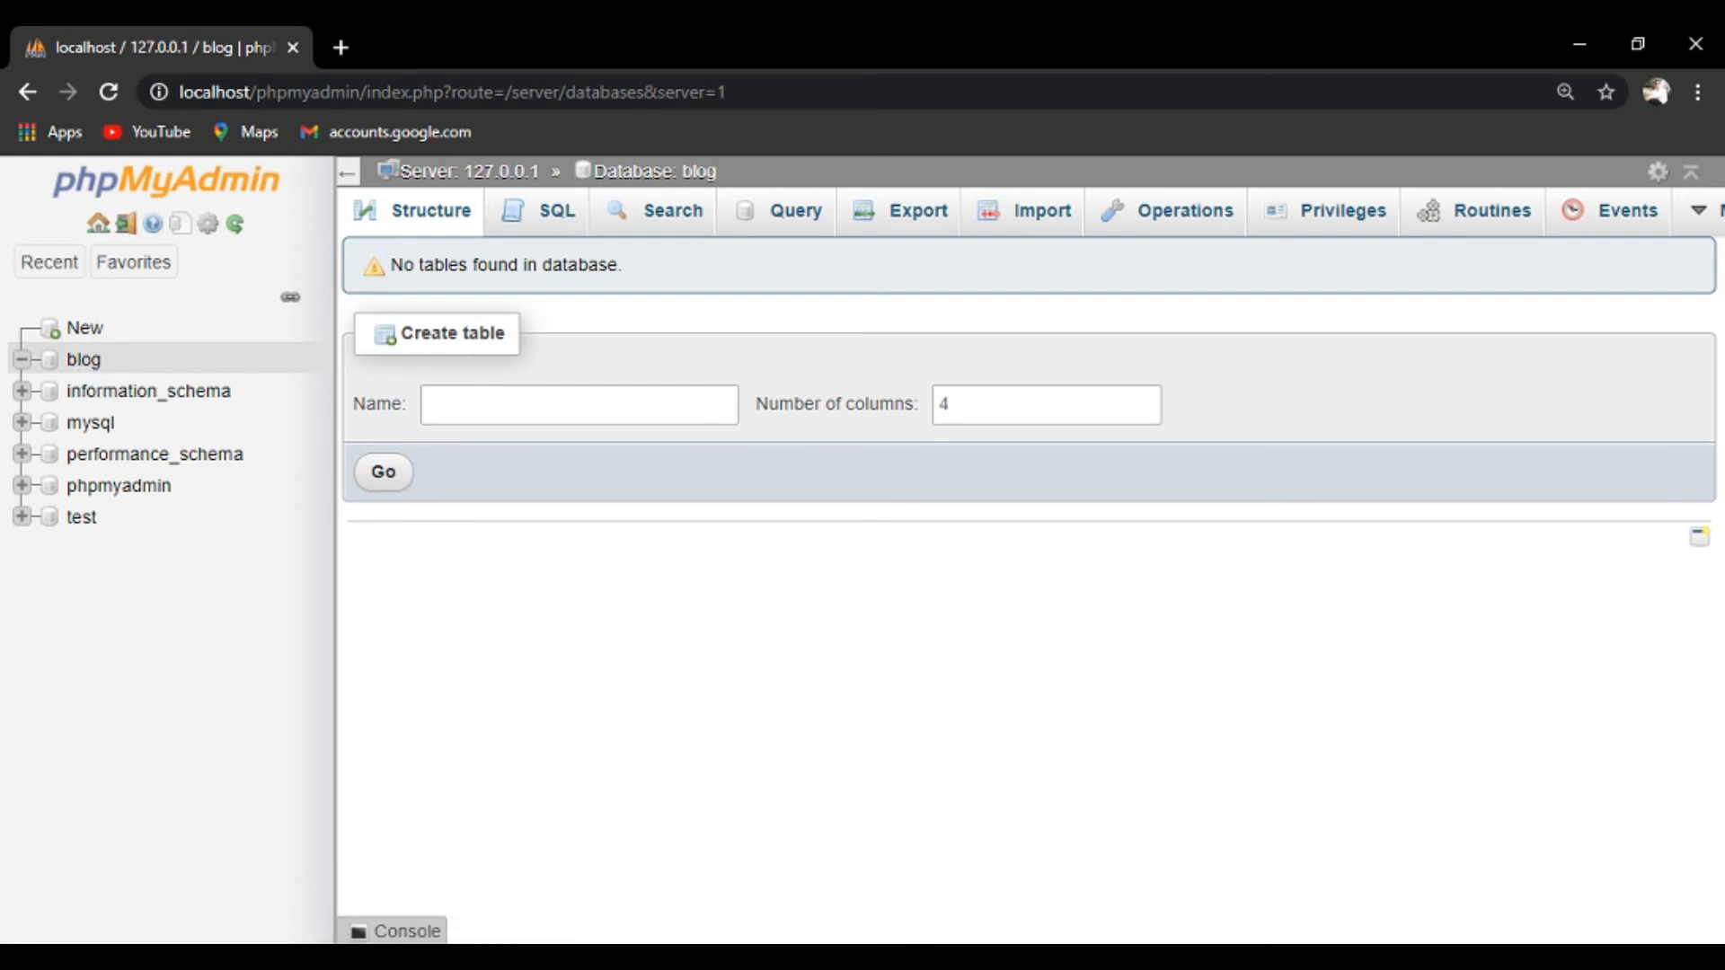
mouse_move(927, 957)
click(1011, 886)
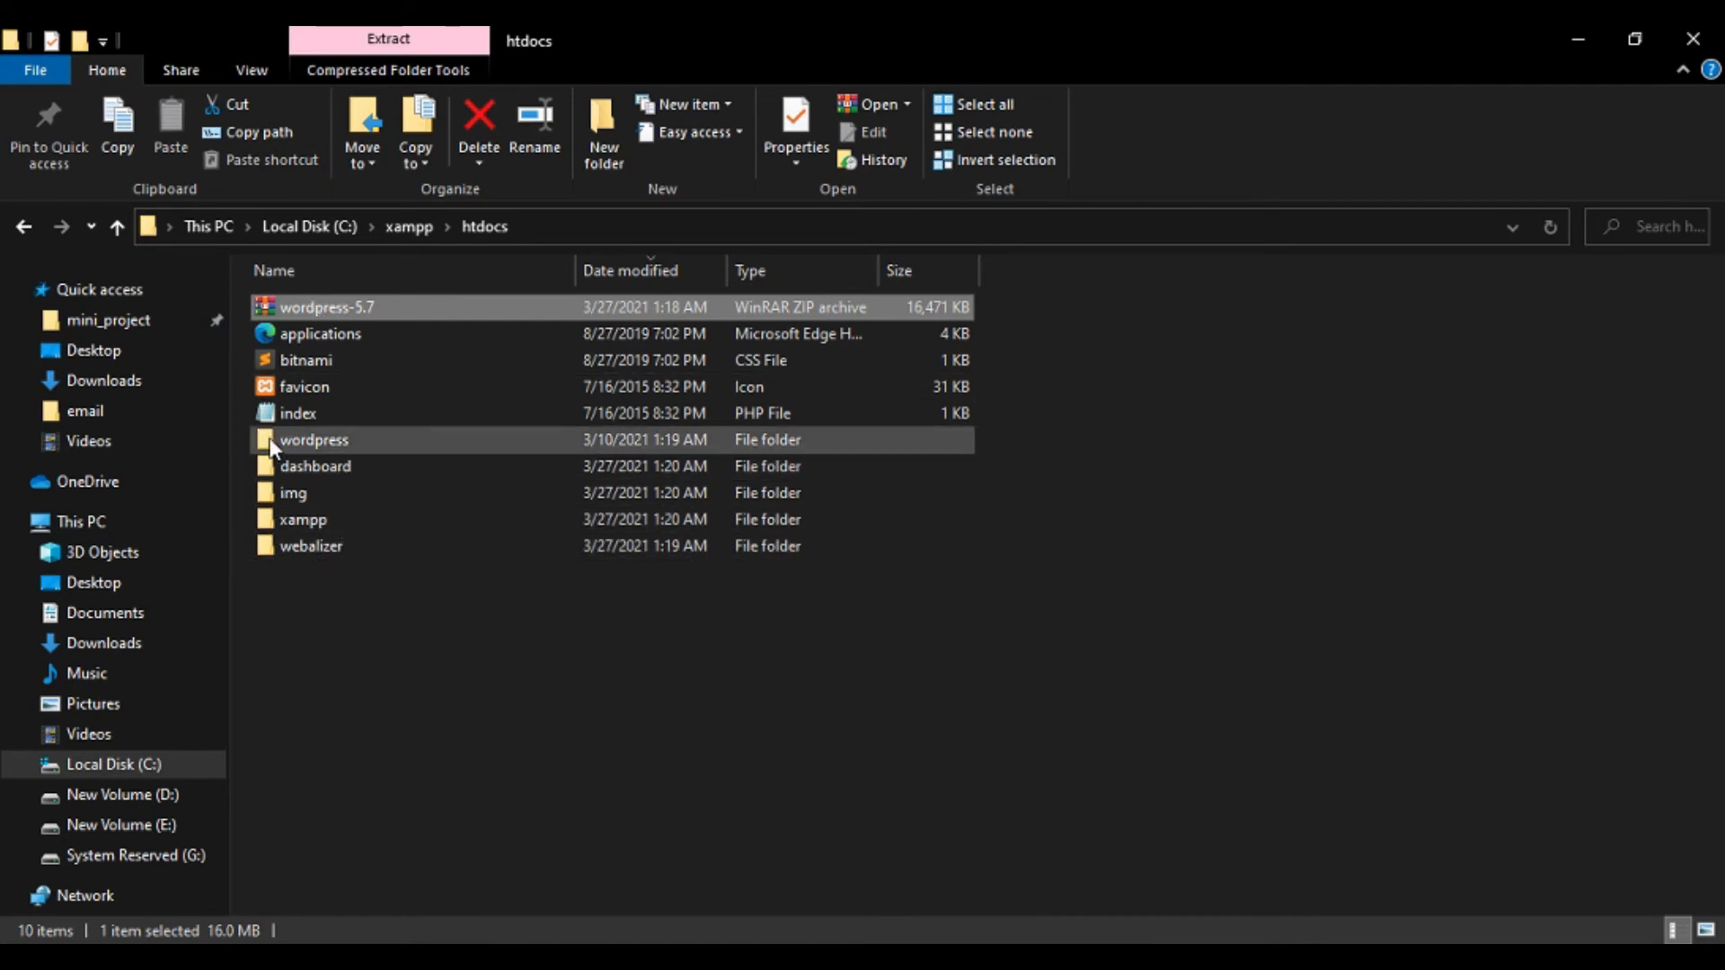
Rename the htdocs 'wordpress' folder to 'Blog', then switch back to the browser.
right_click(316, 440)
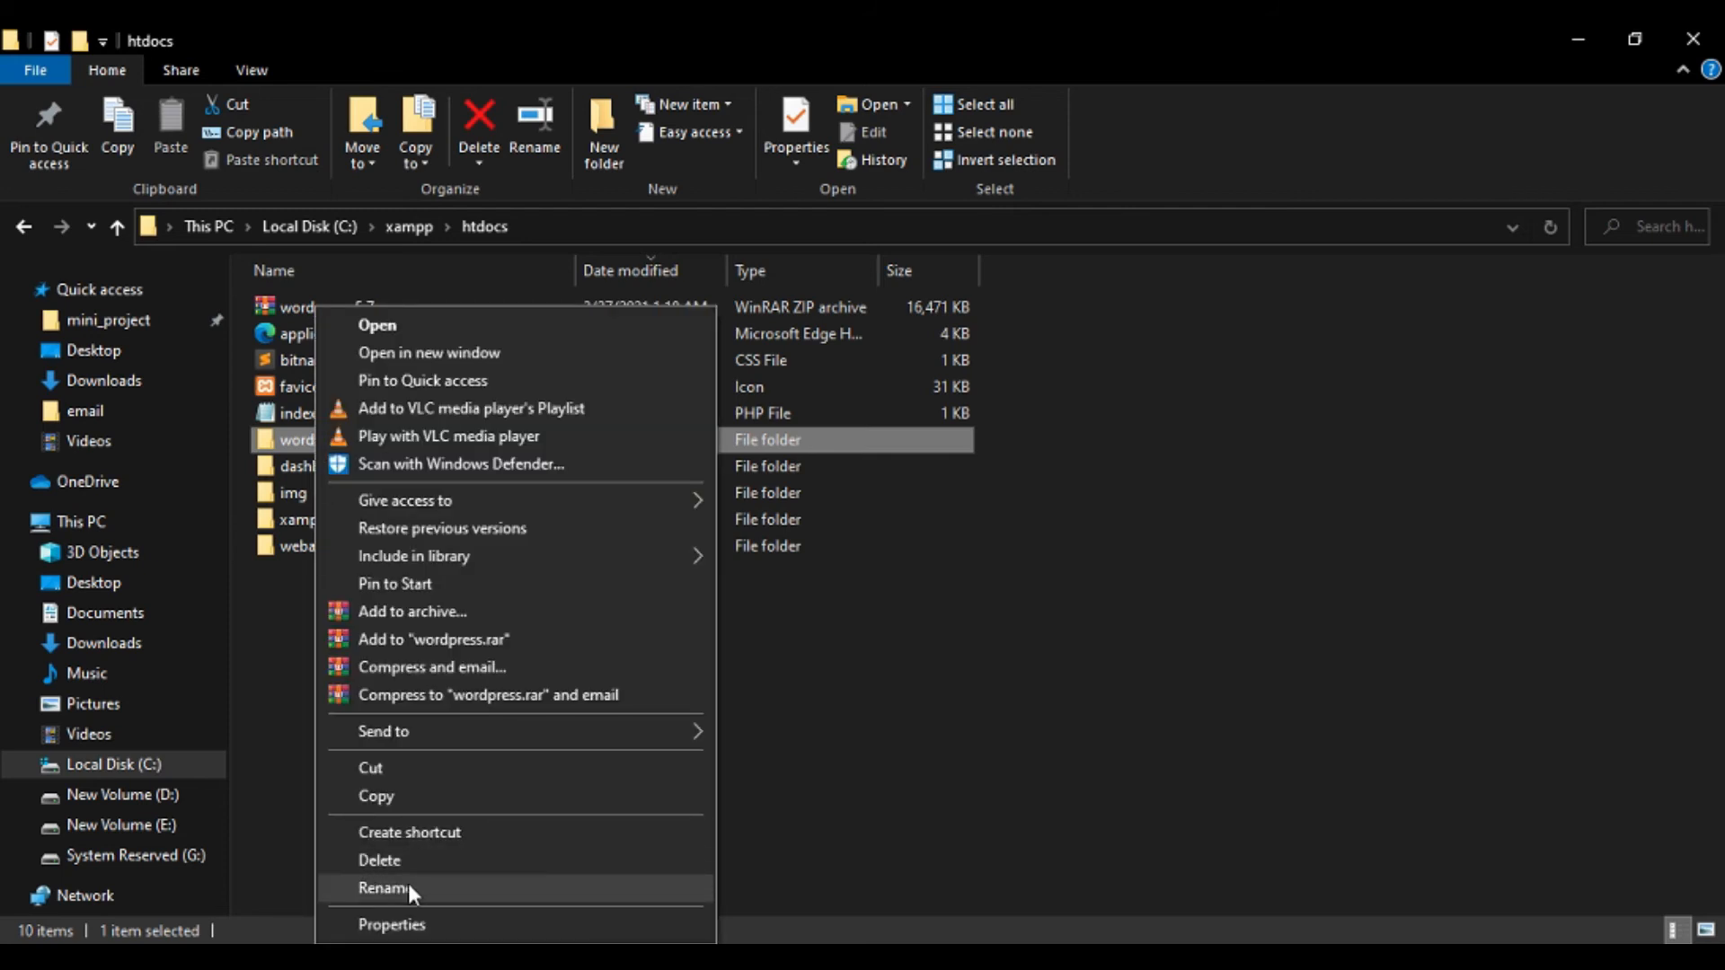
click(408, 884)
key(BackSpace)
text(Blog)
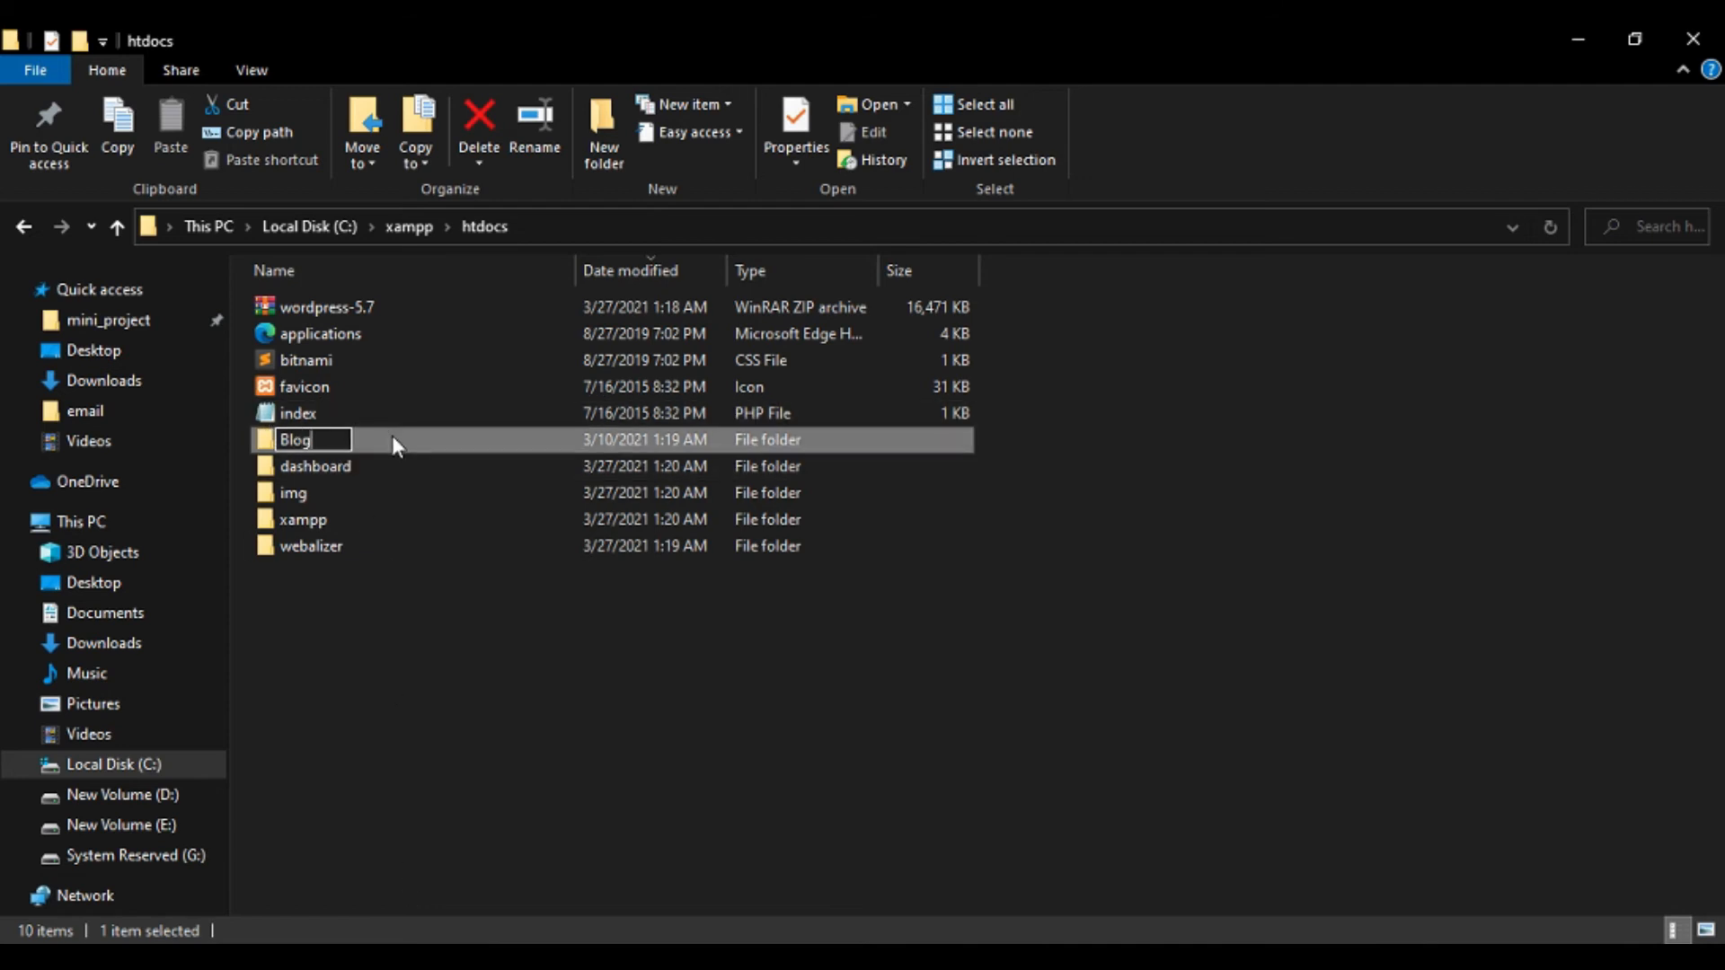
key(Return)
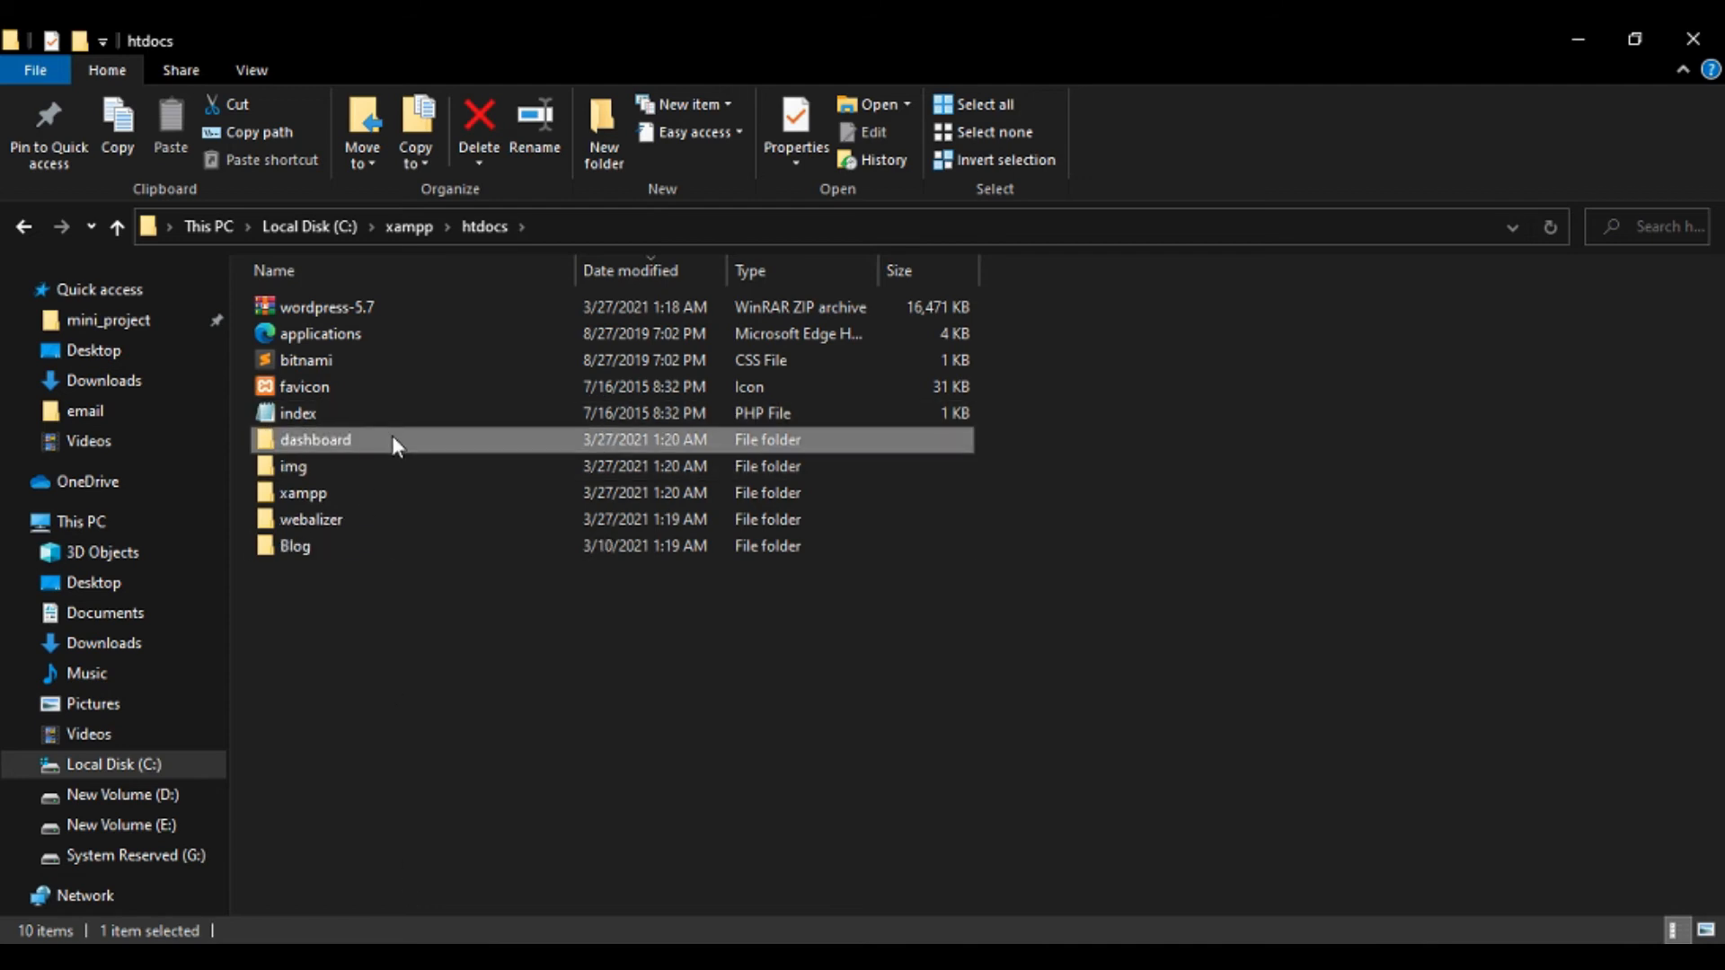
click(314, 547)
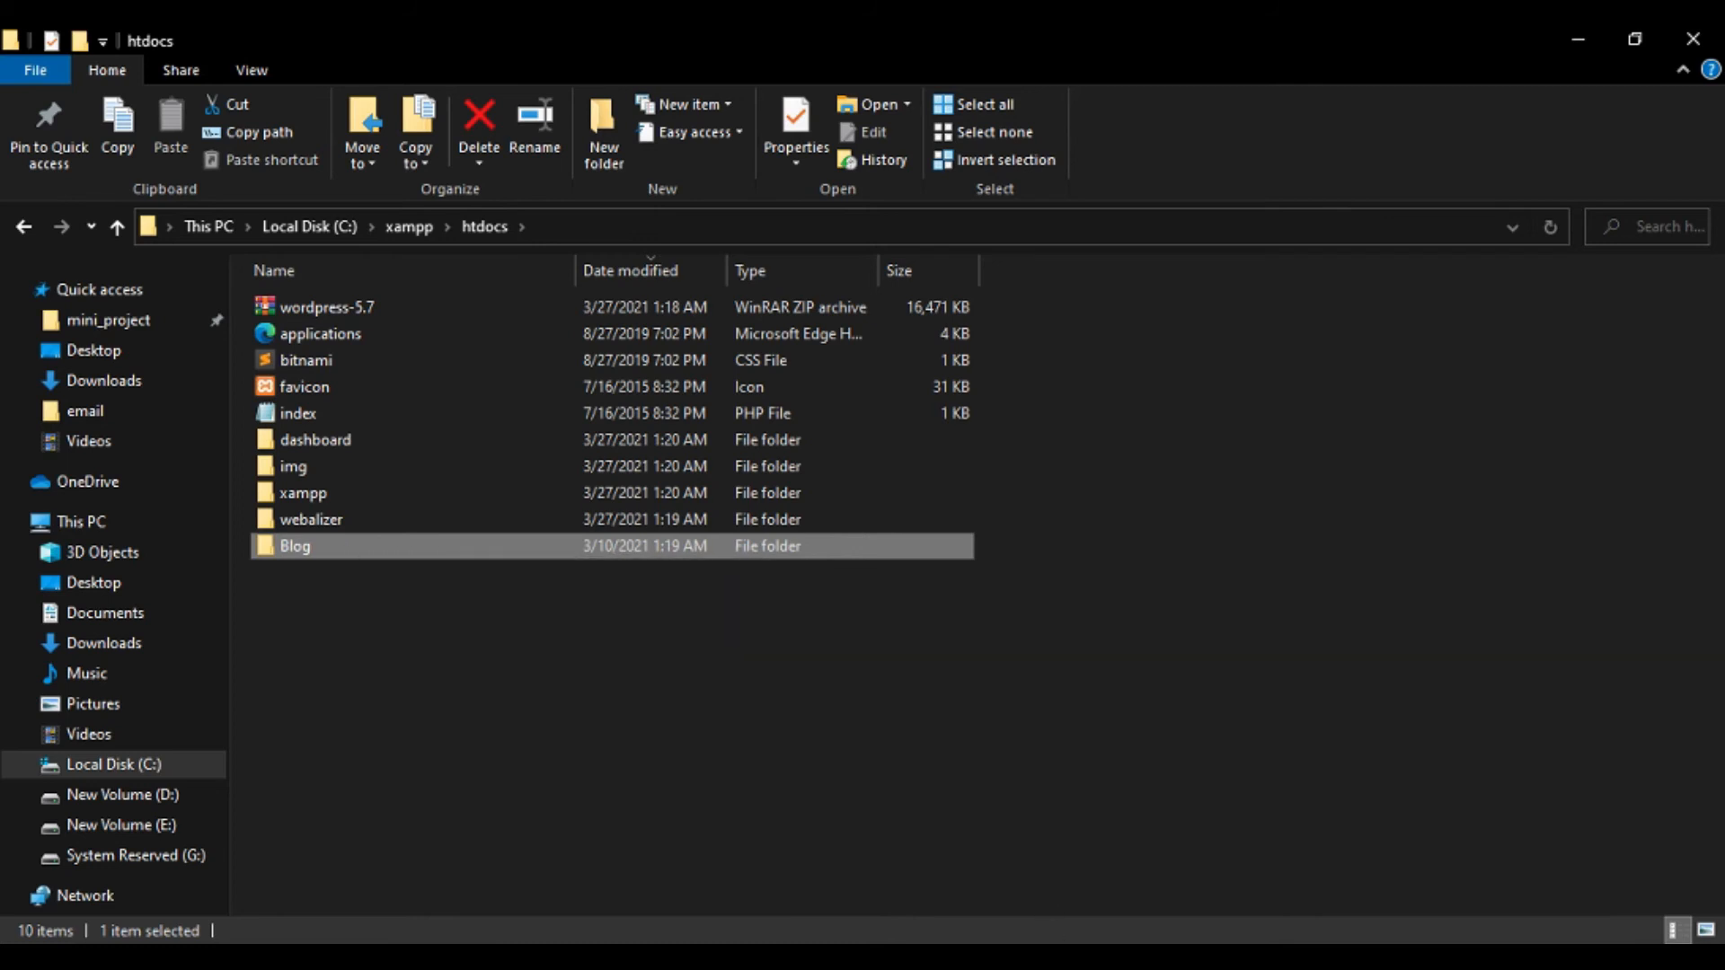
mouse_move(1047, 957)
click(1033, 862)
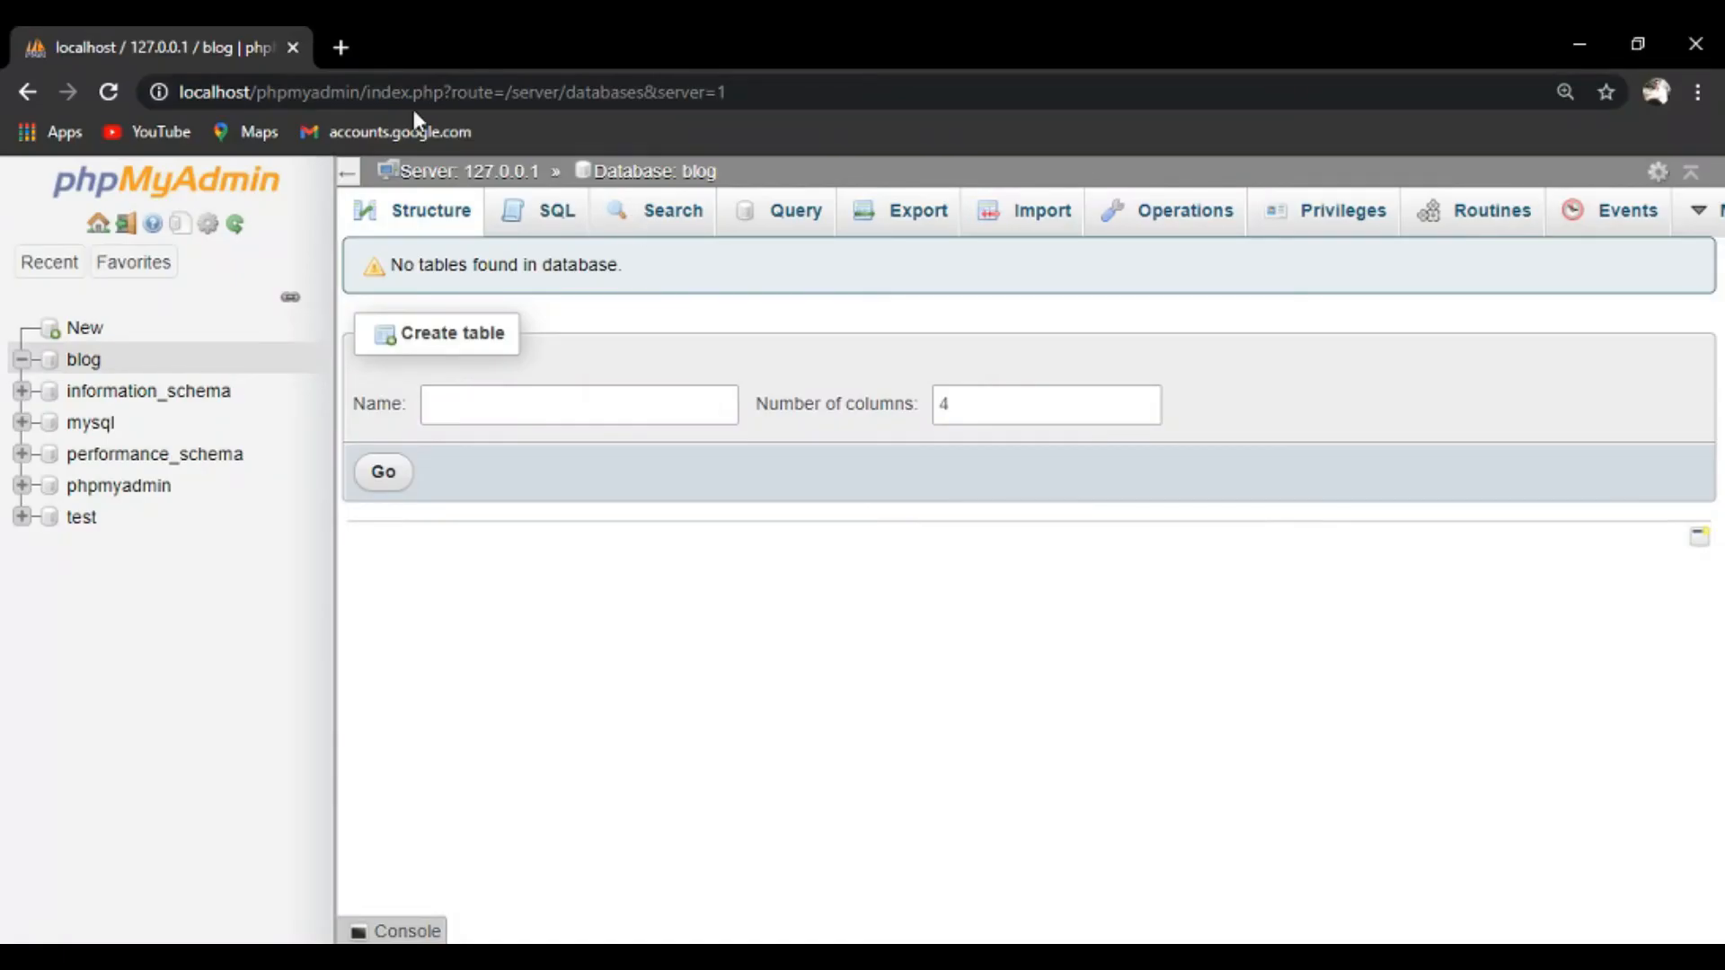
In a new browser tab, load localhost/Blog/ without the autocompleted ending.
click(345, 52)
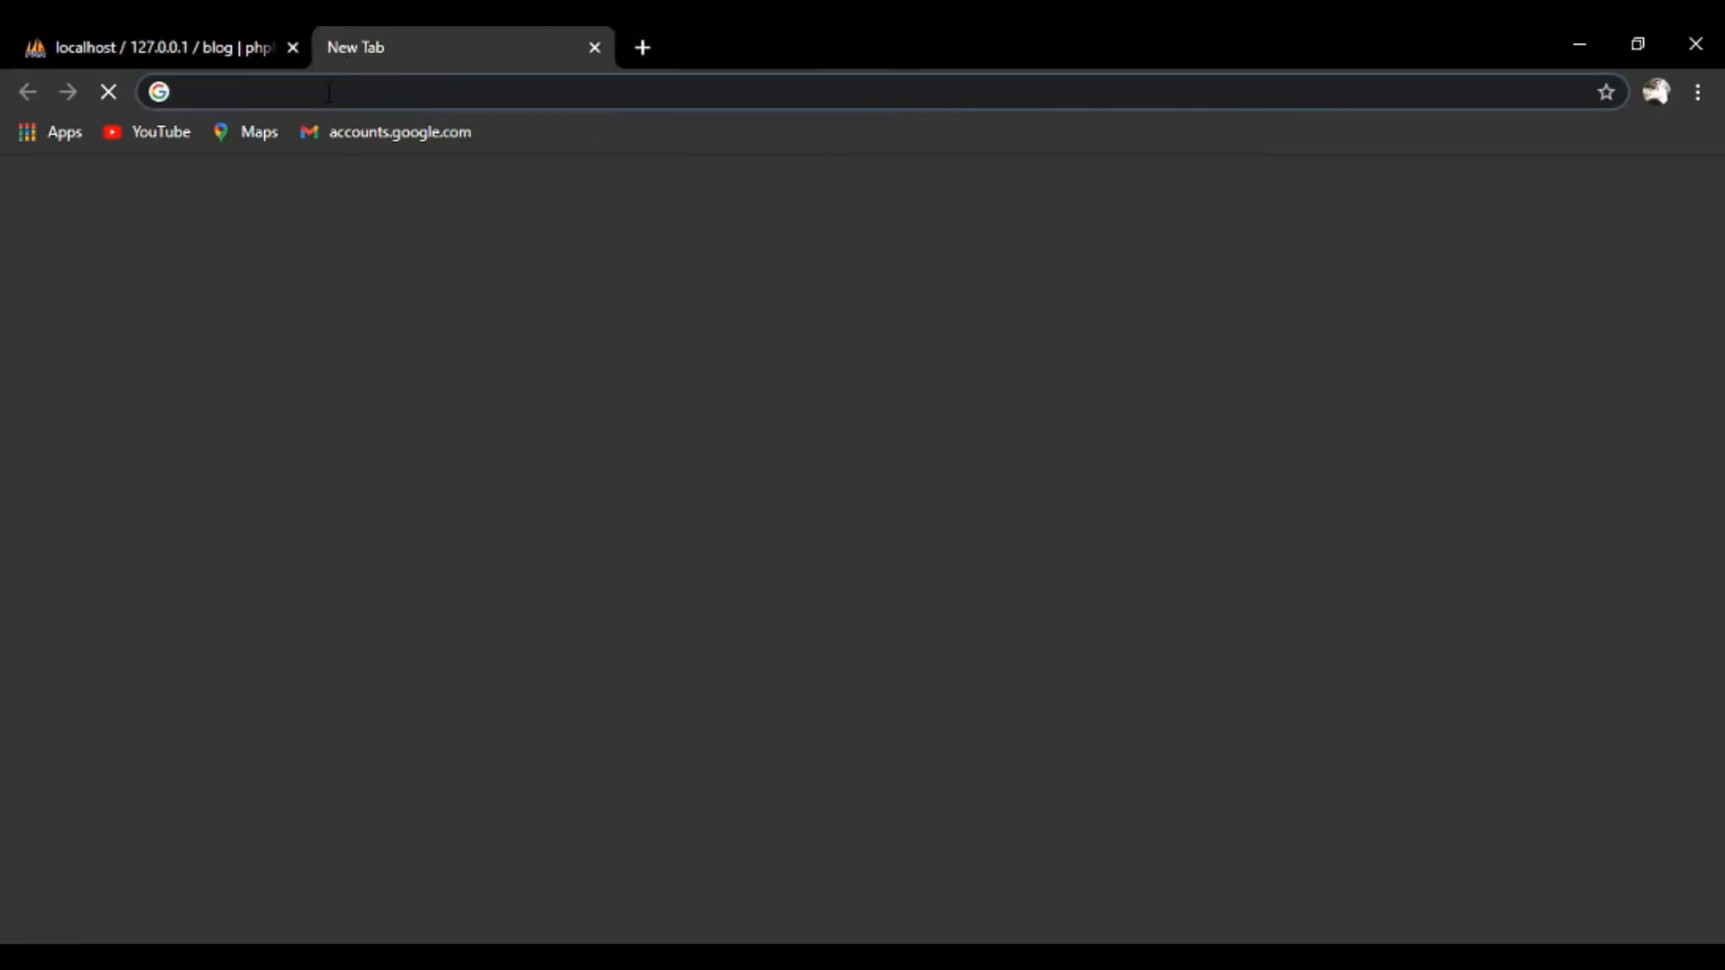
text(loca)
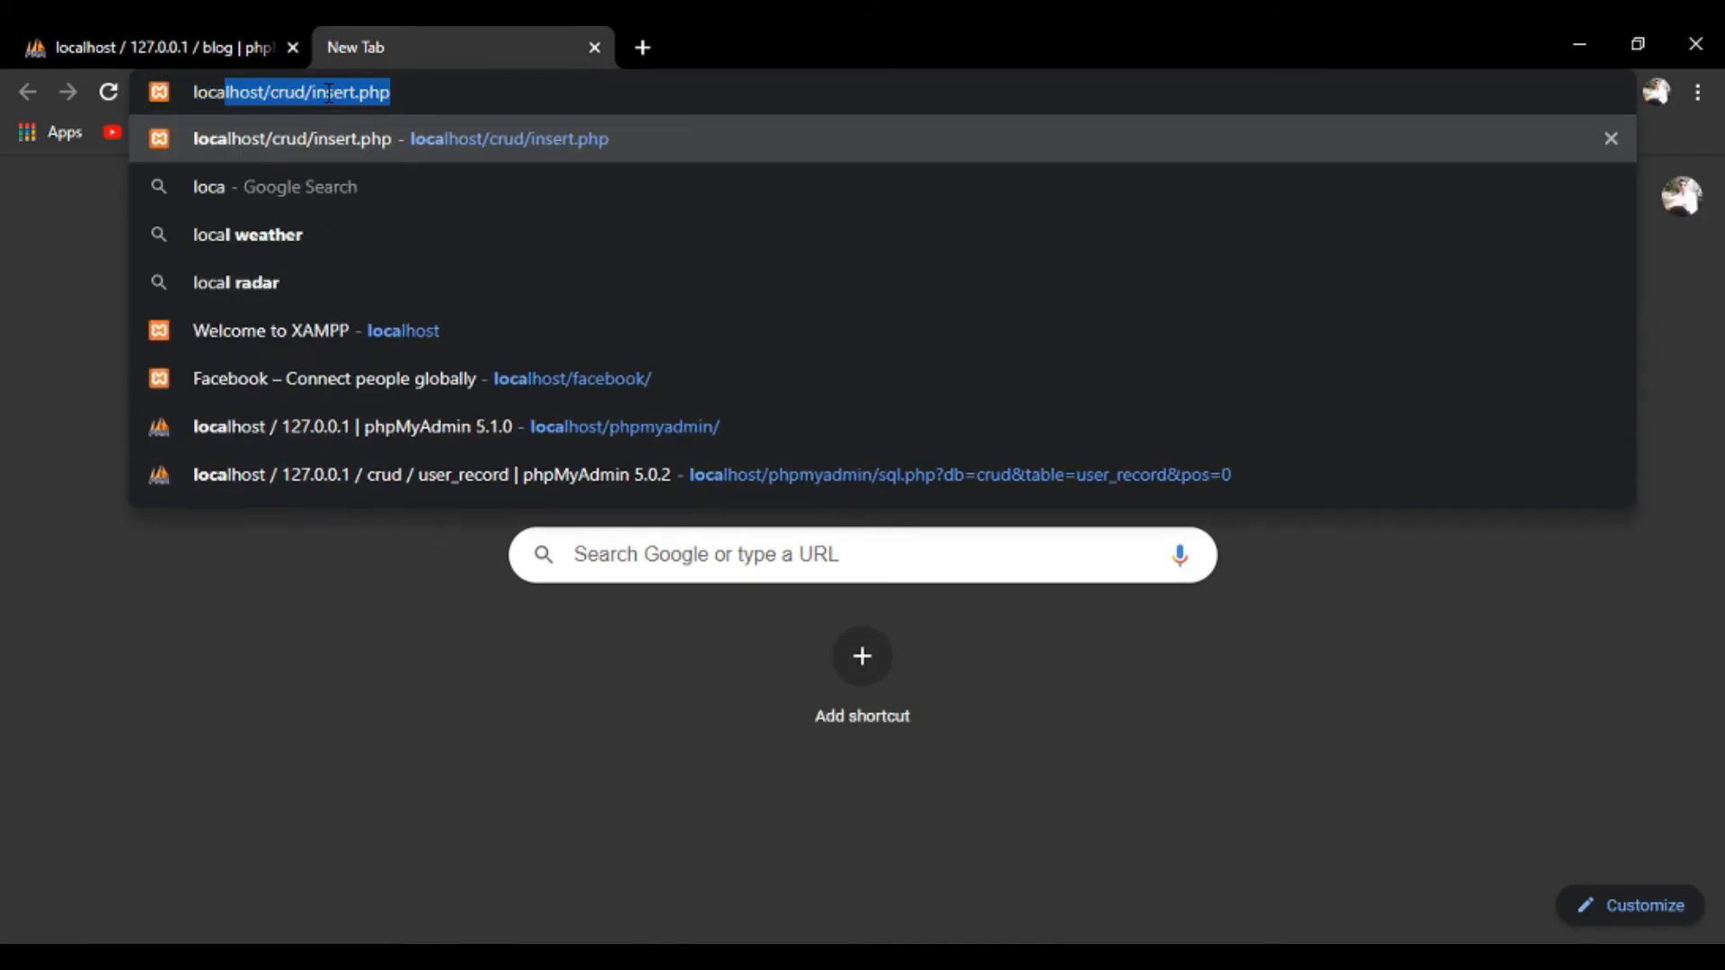
text(lhost/)
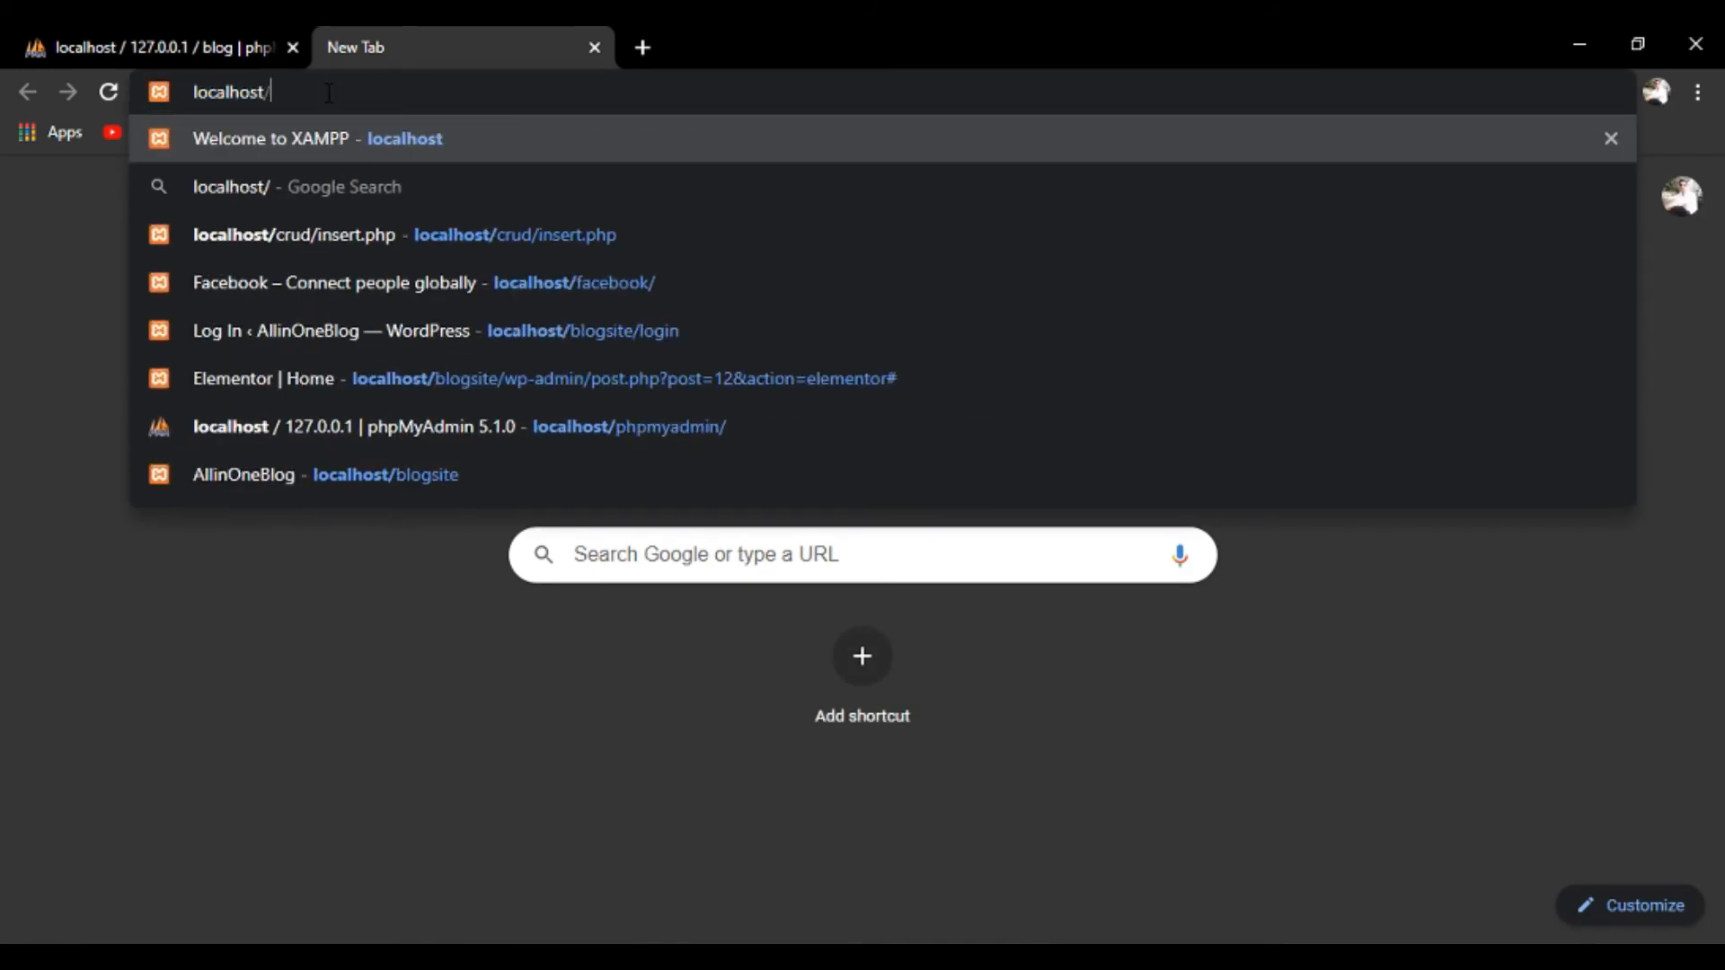
text(Blog/)
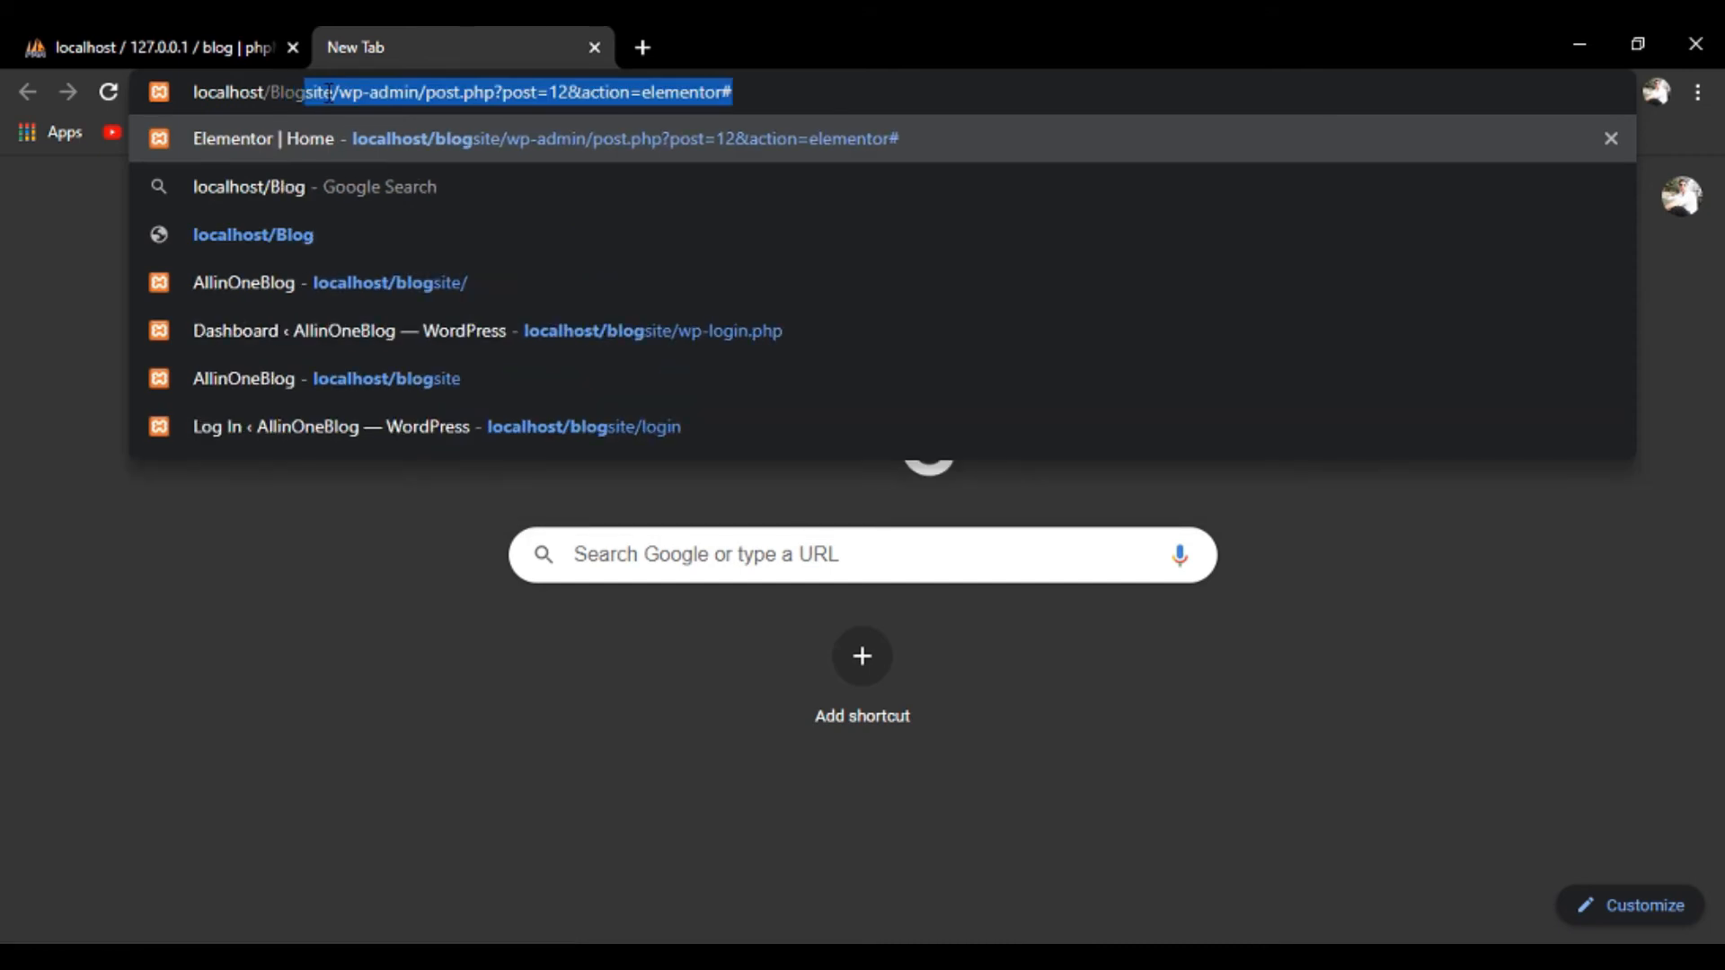
key(Delete)
text(/)
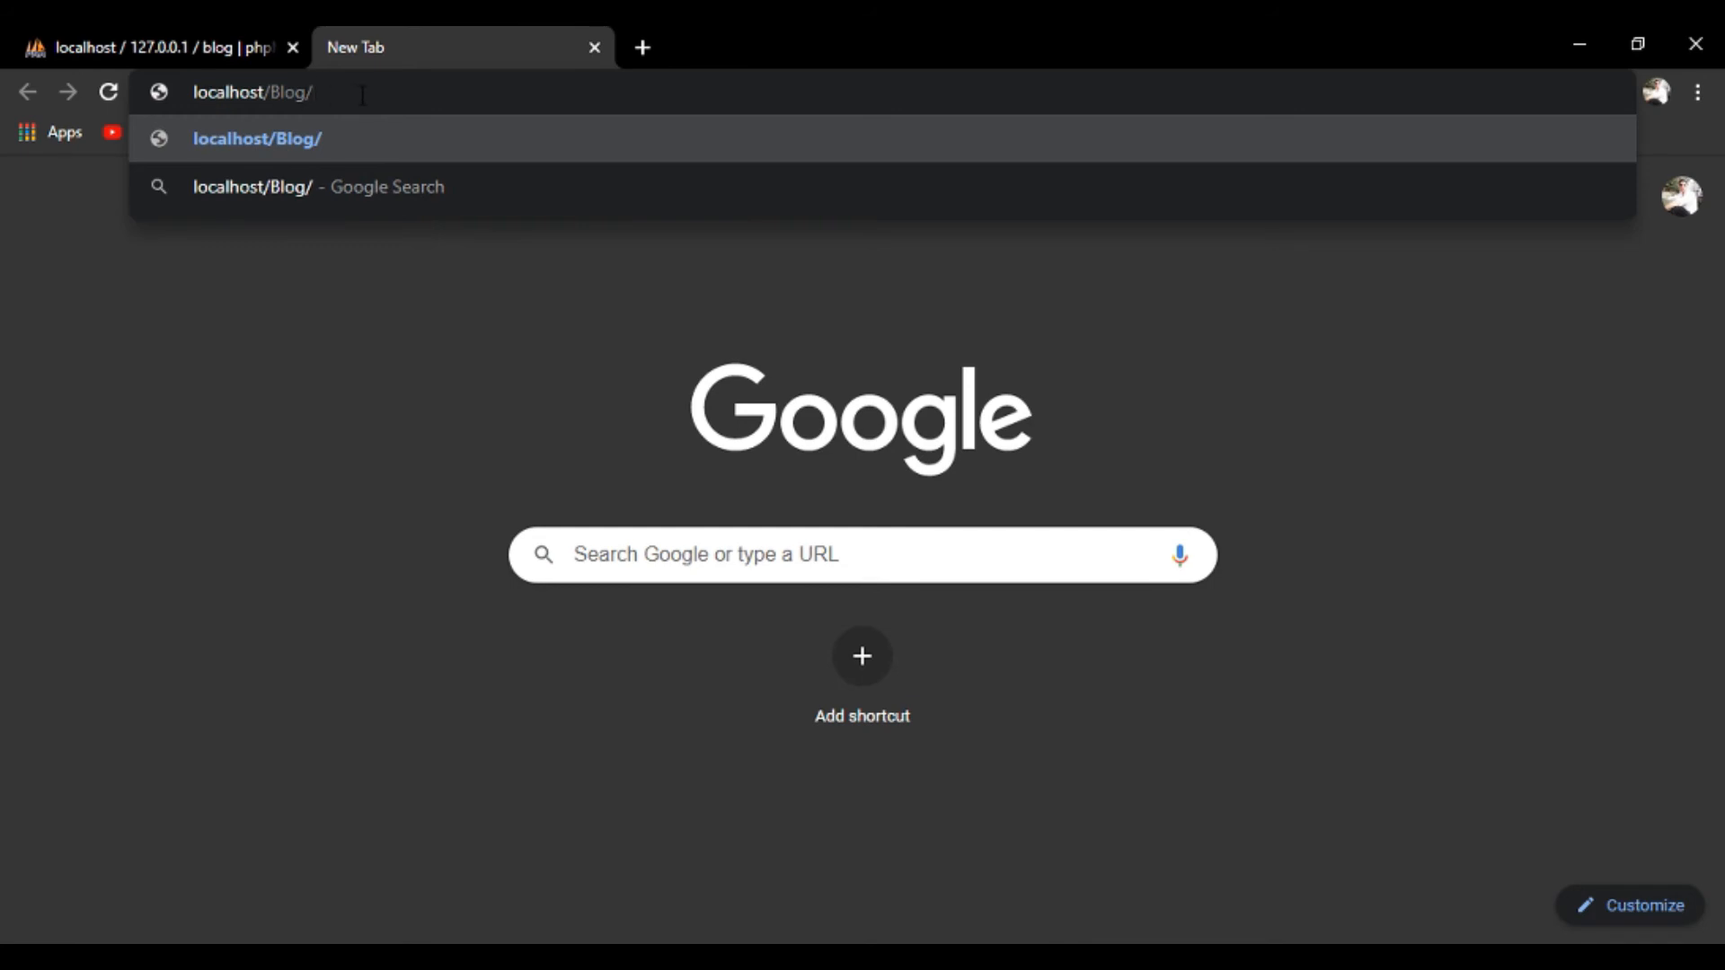
key(Return)
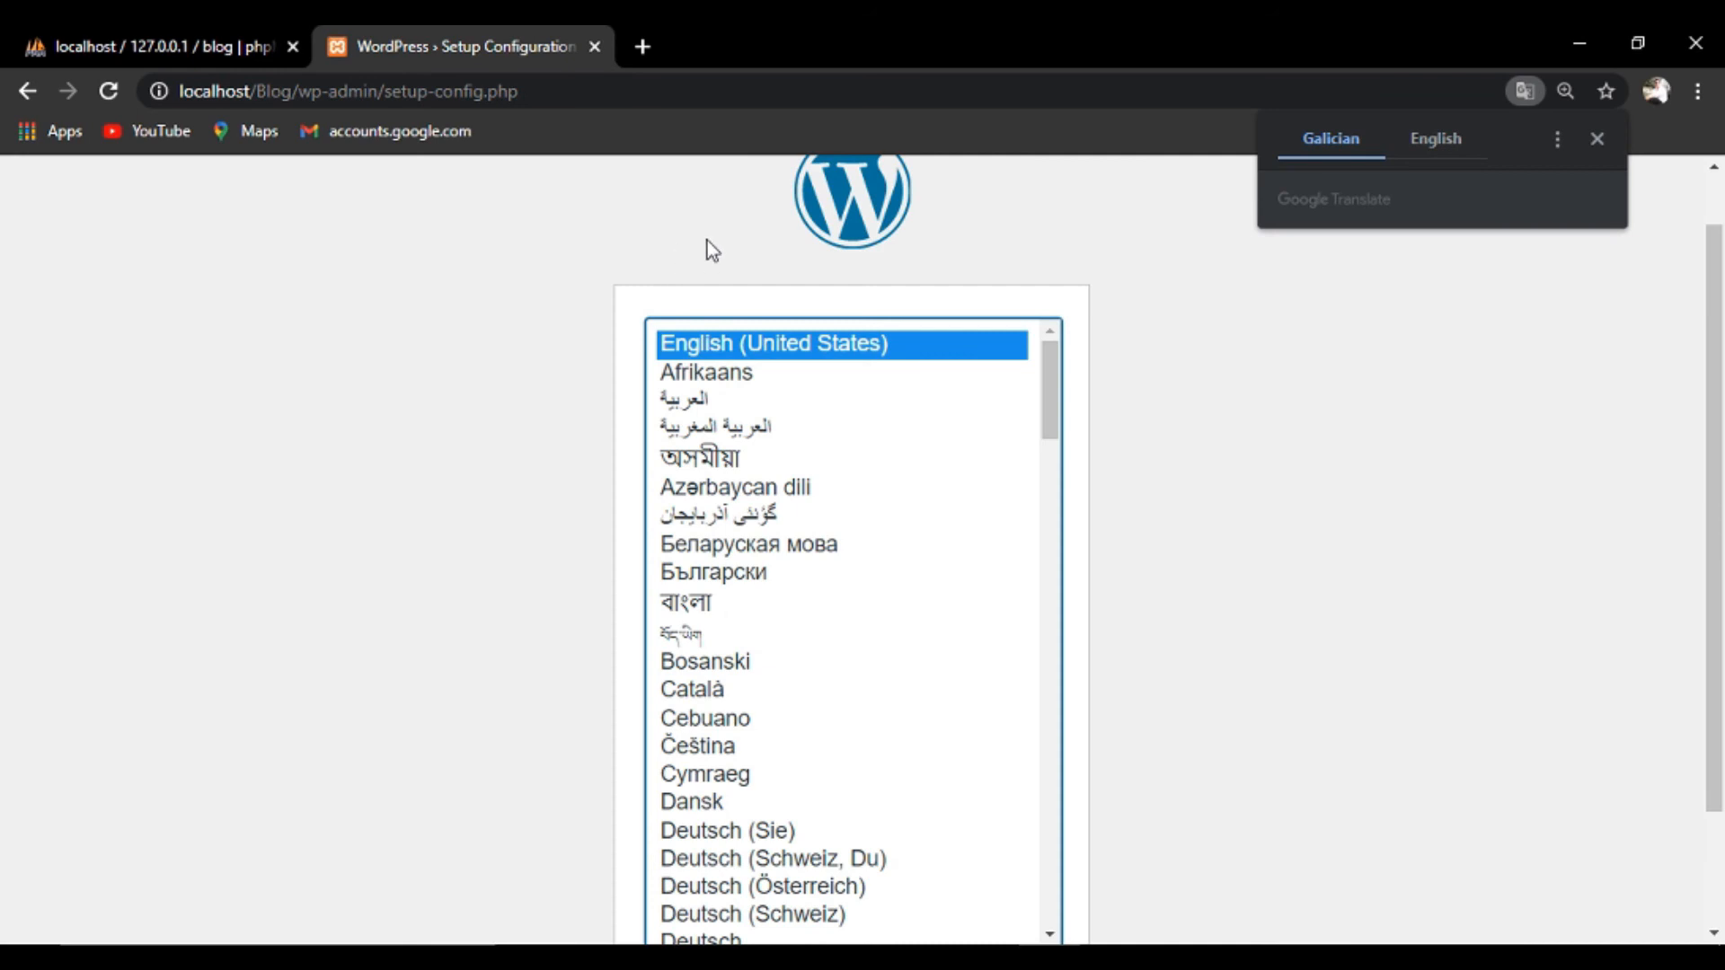
Decline translation, continue with English (United States), and pass the welcome page with Let's go!
click(1438, 157)
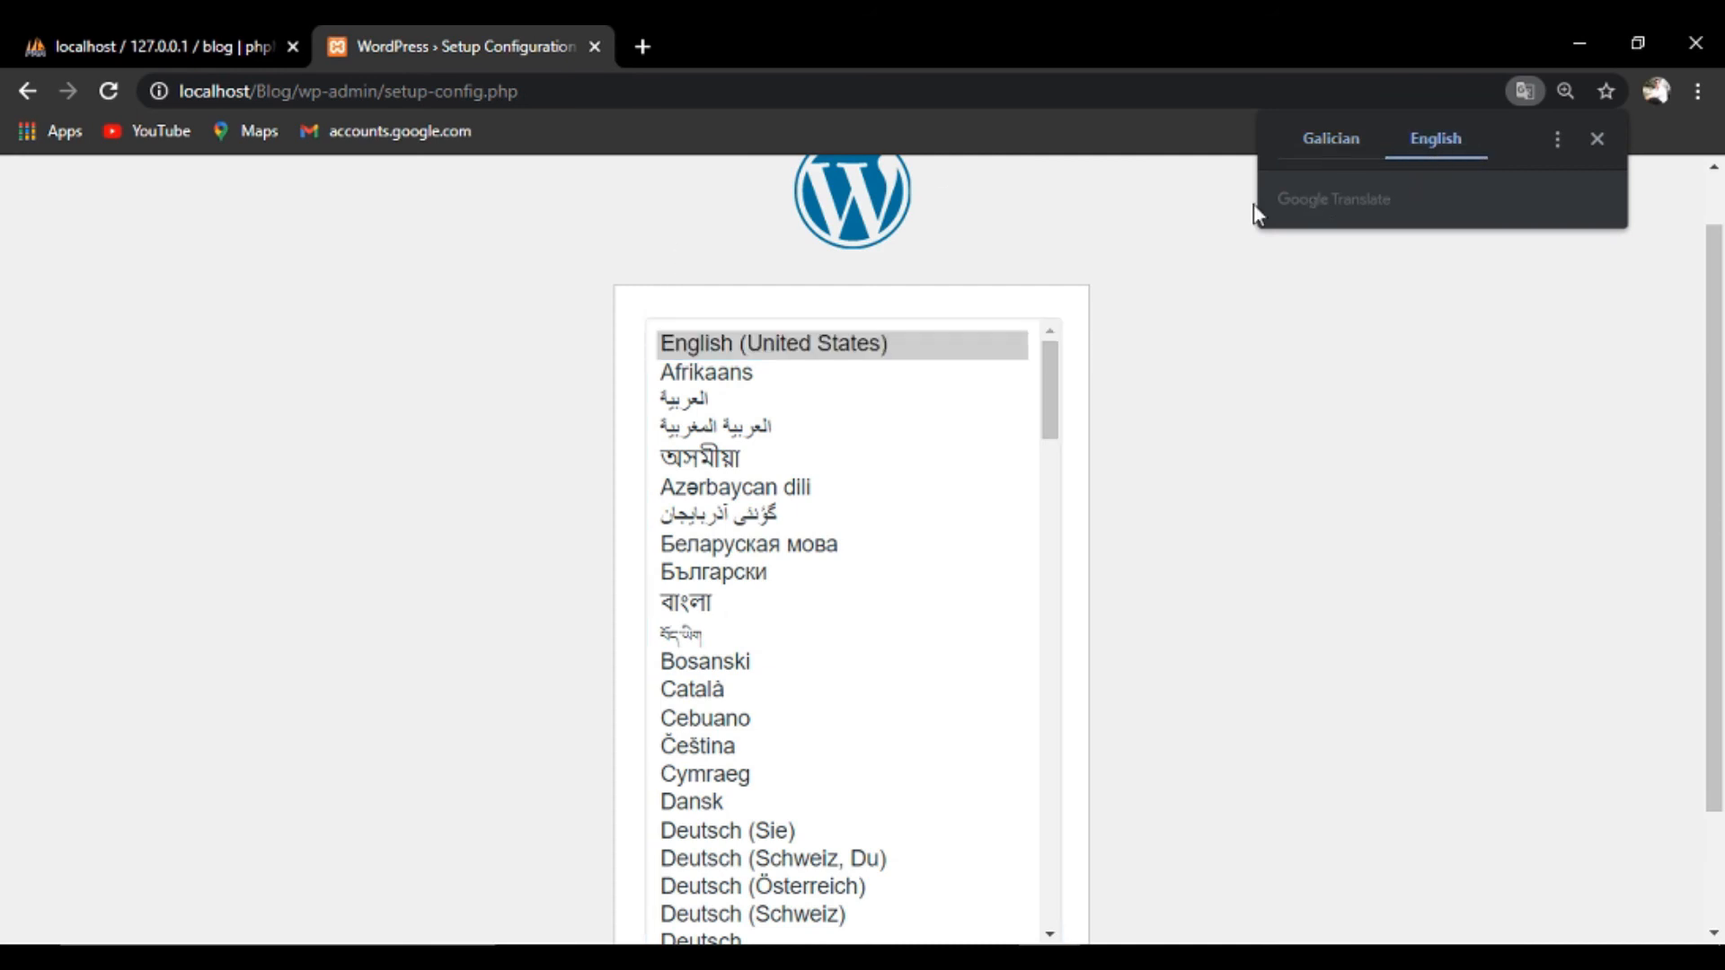
click(1714, 934)
scroll(1714, 934, down, 2)
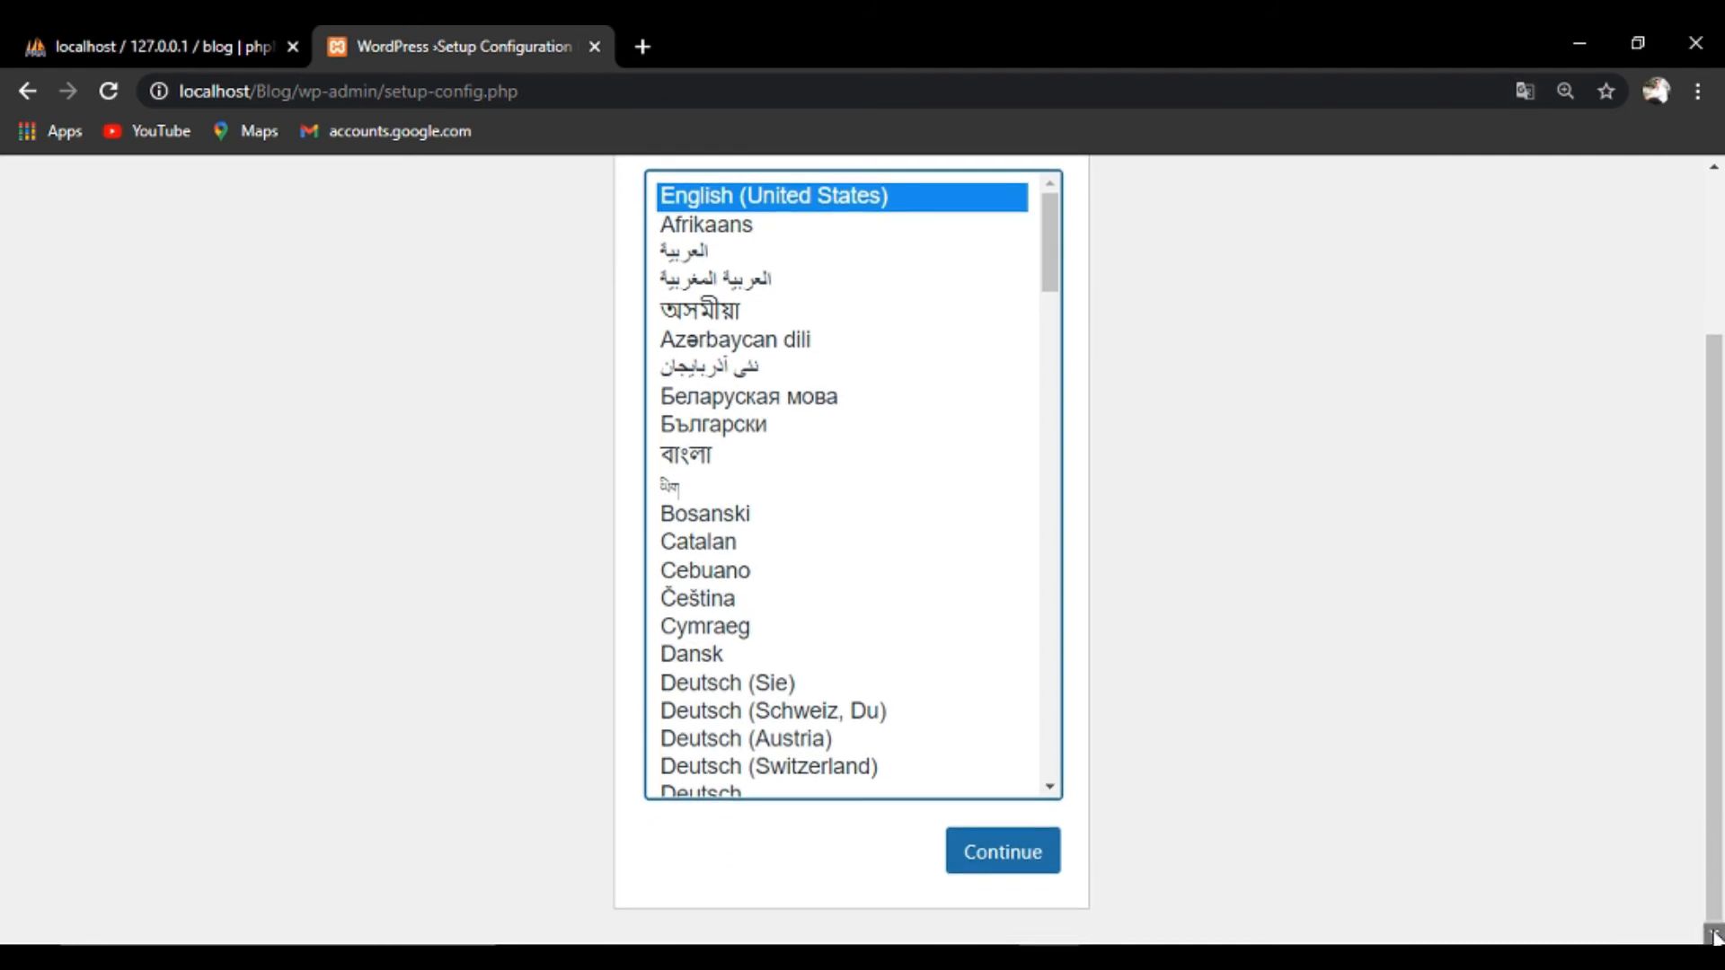
click(1003, 854)
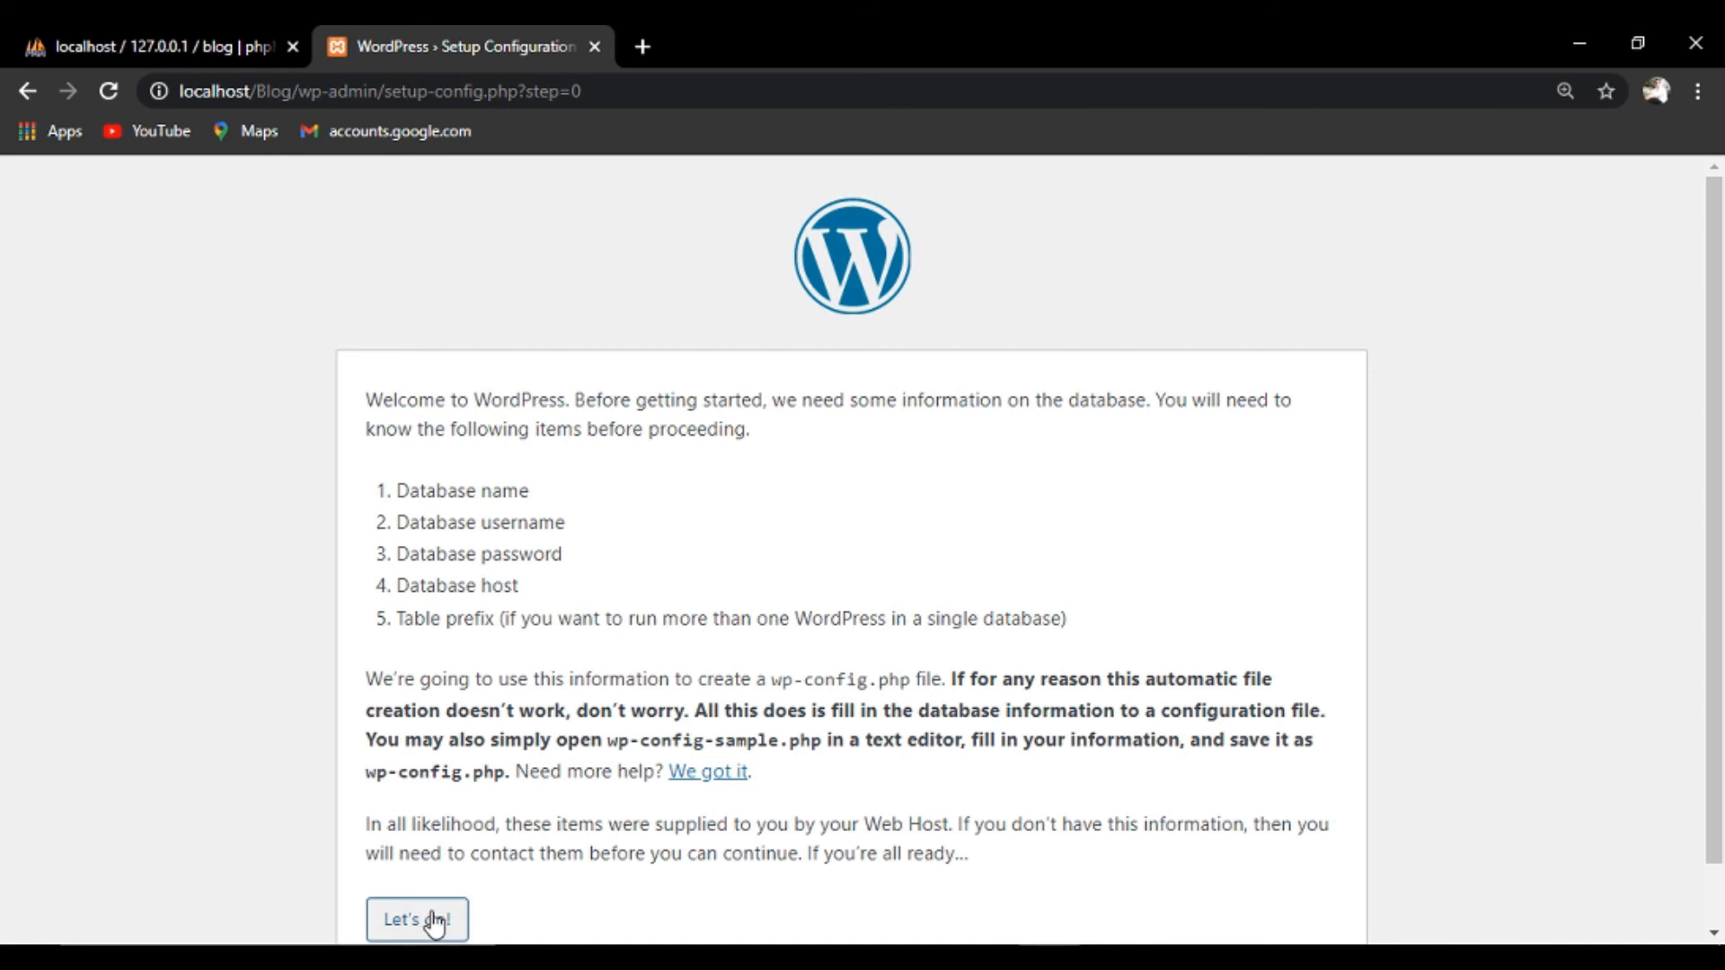
click(420, 921)
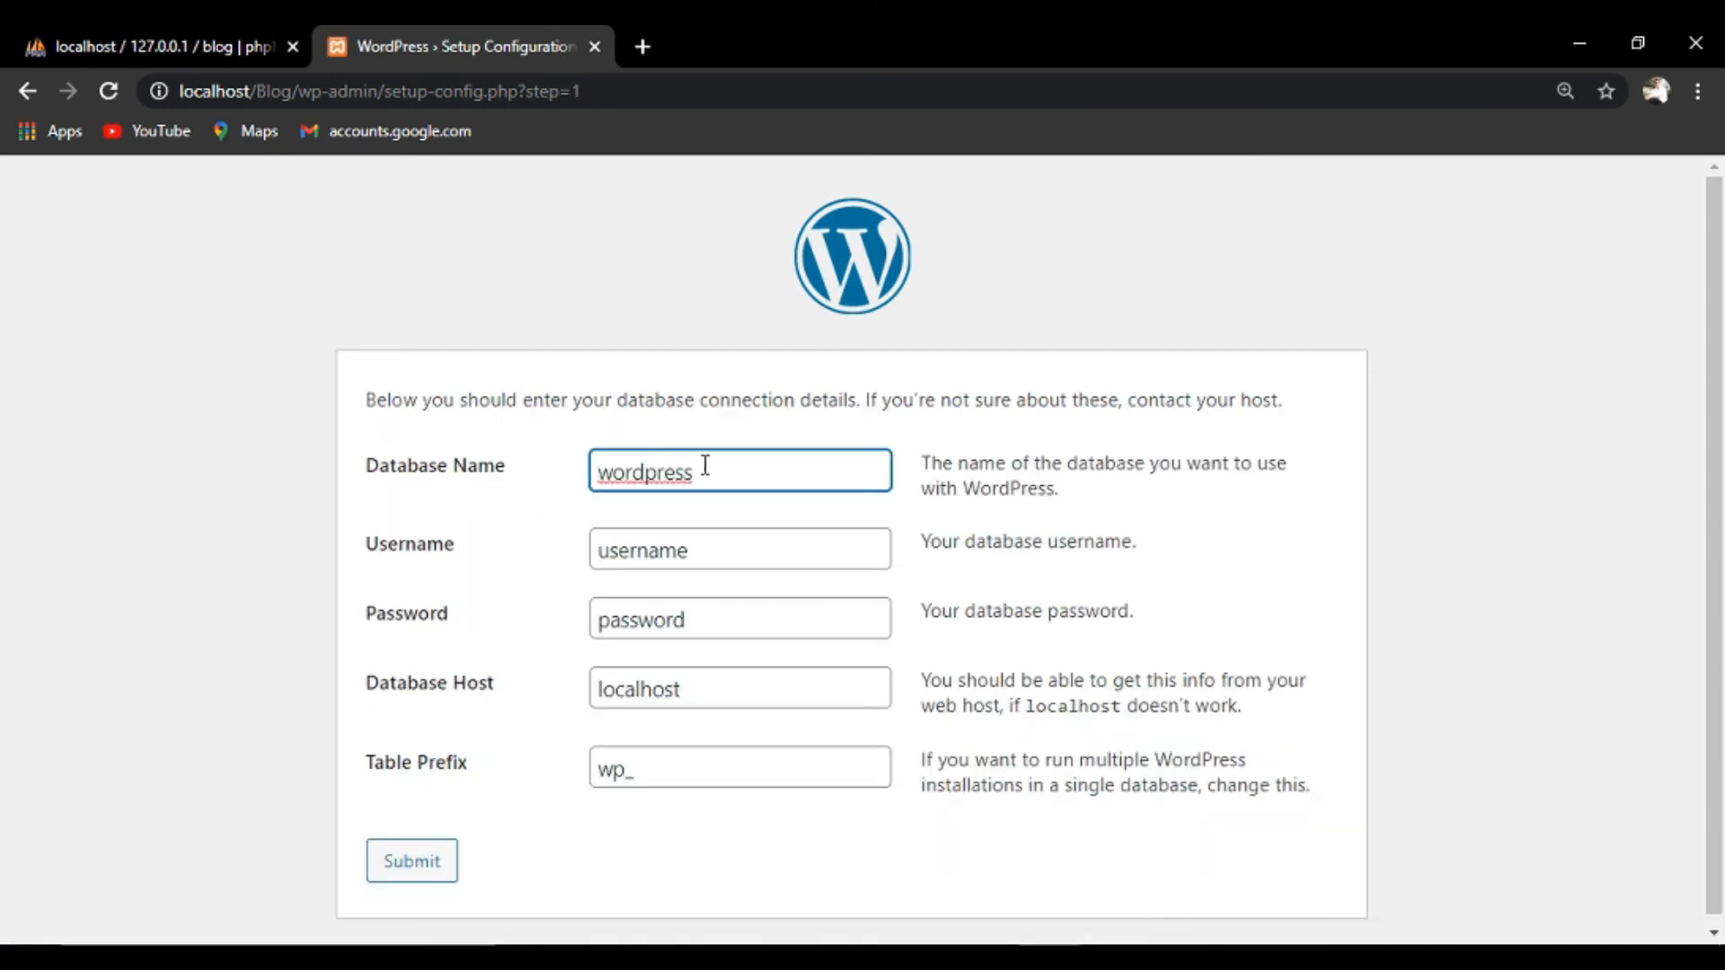
Enter database name 'blog', username 'root' and an empty password, then submit.
key(BackSpace)
key(BackSpace)
key(BackSpace)
key(BackSpace)
key(BackSpace)
key(BackSpace)
key(BackSpace)
key(BackSpace)
key(BackSpace)
click(157, 43)
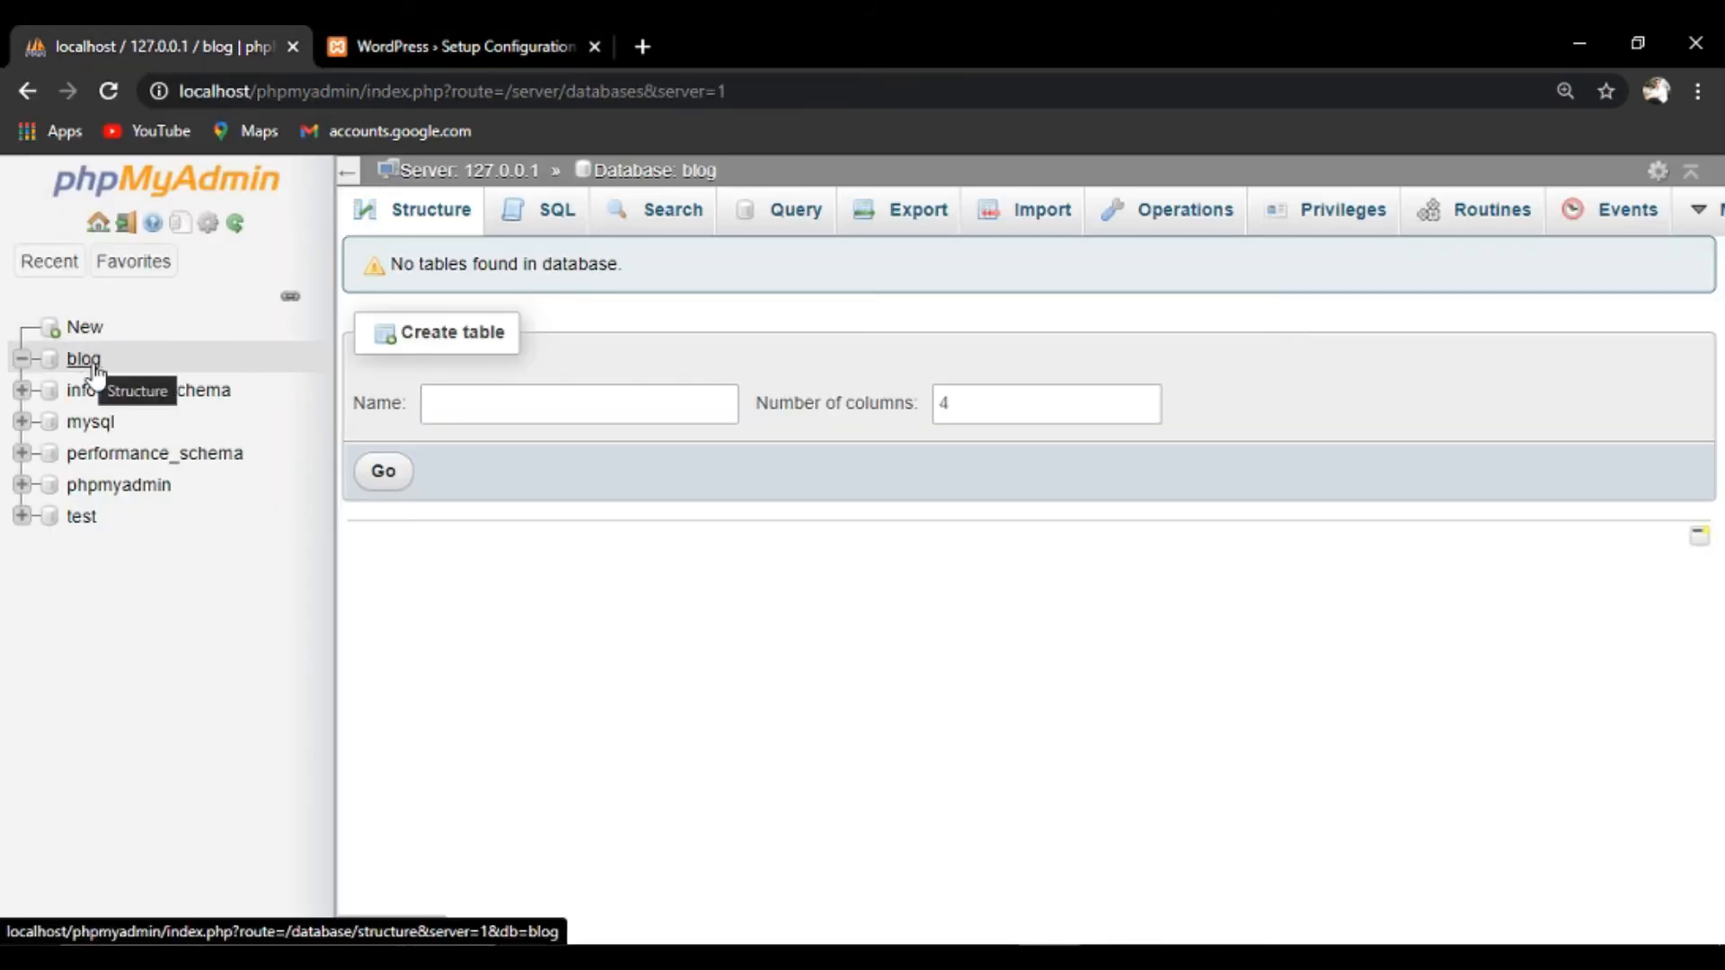
click(459, 38)
text(blog)
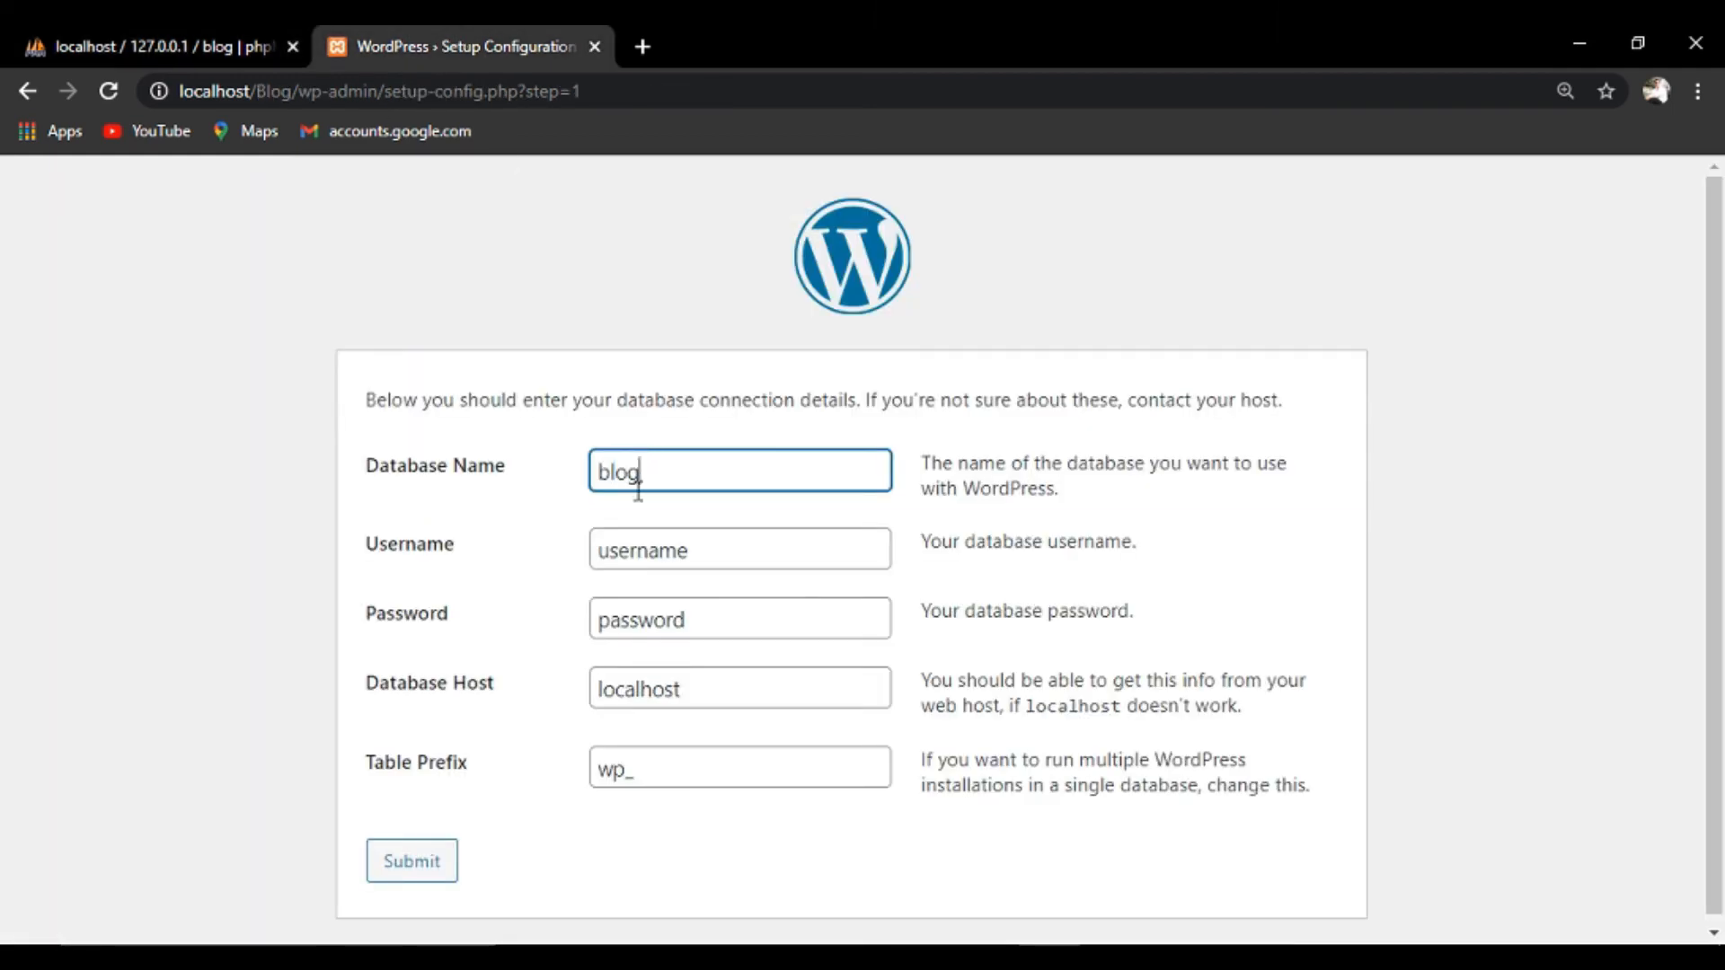
click(715, 566)
key(BackSpace)
key(BackSpace)
key(BackSpace)
key(BackSpace)
key(BackSpace)
key(BackSpace)
key(BackSpace)
key(BackSpace)
text(roo)
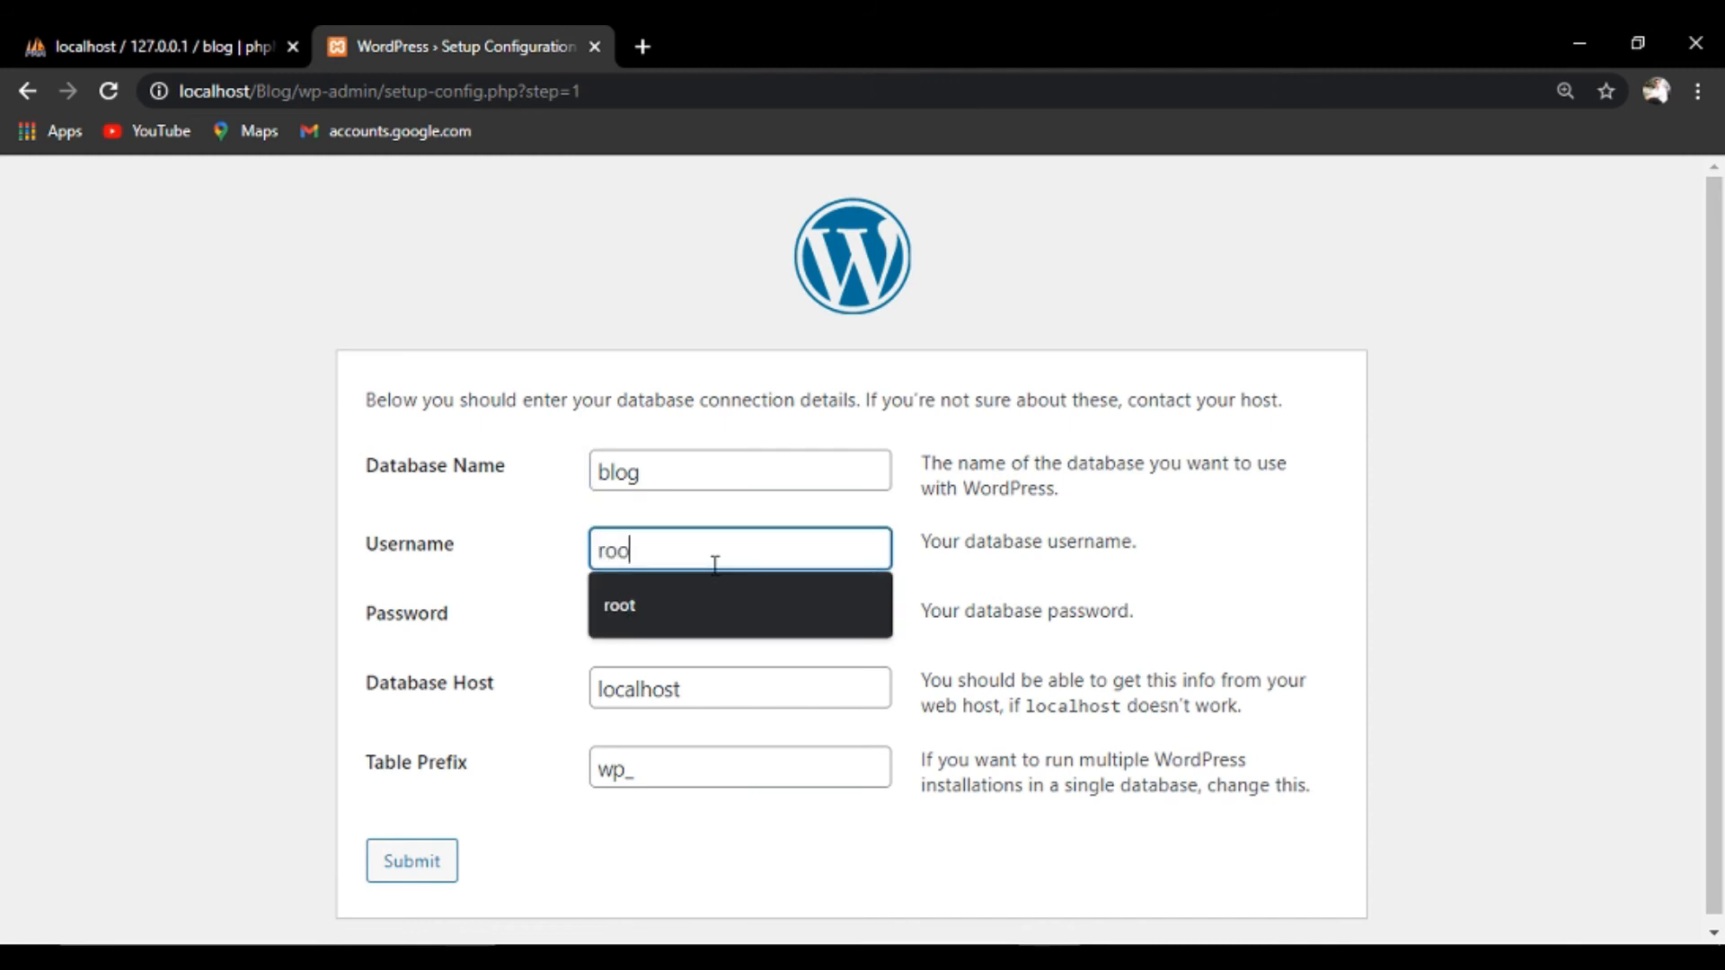
text(t)
click(707, 626)
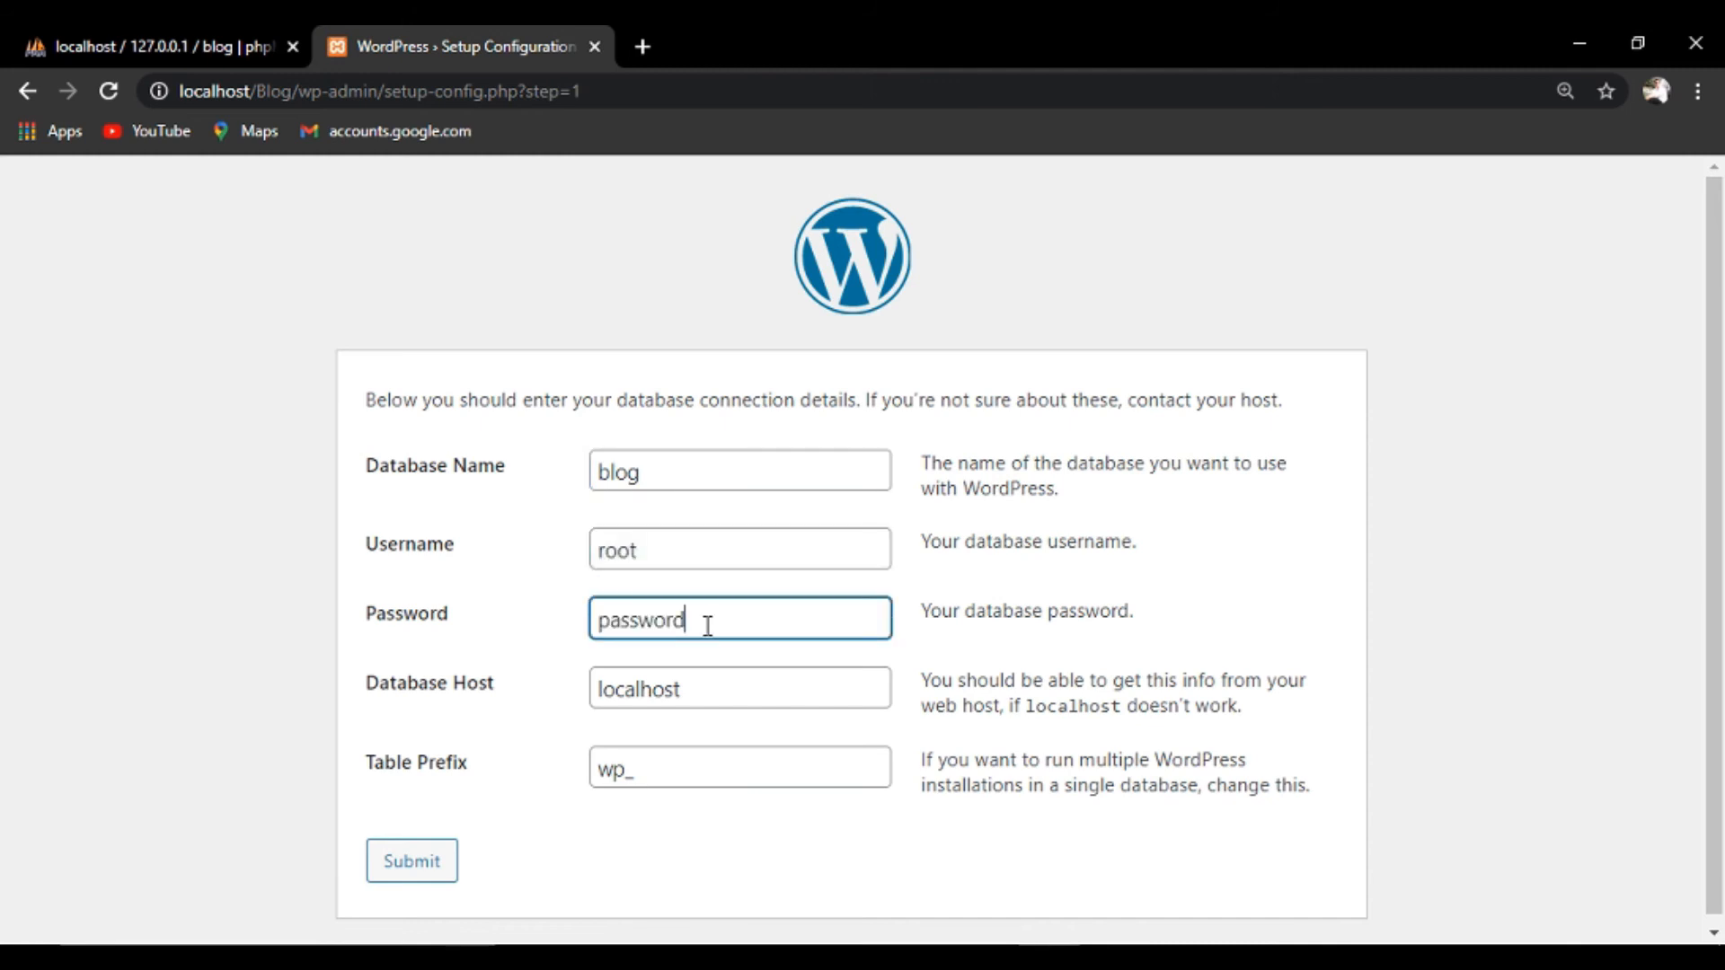
key(BackSpace)
key(BackSpace)
key(BackSpace)
key(BackSpace)
key(BackSpace)
key(BackSpace)
key(BackSpace)
click(413, 863)
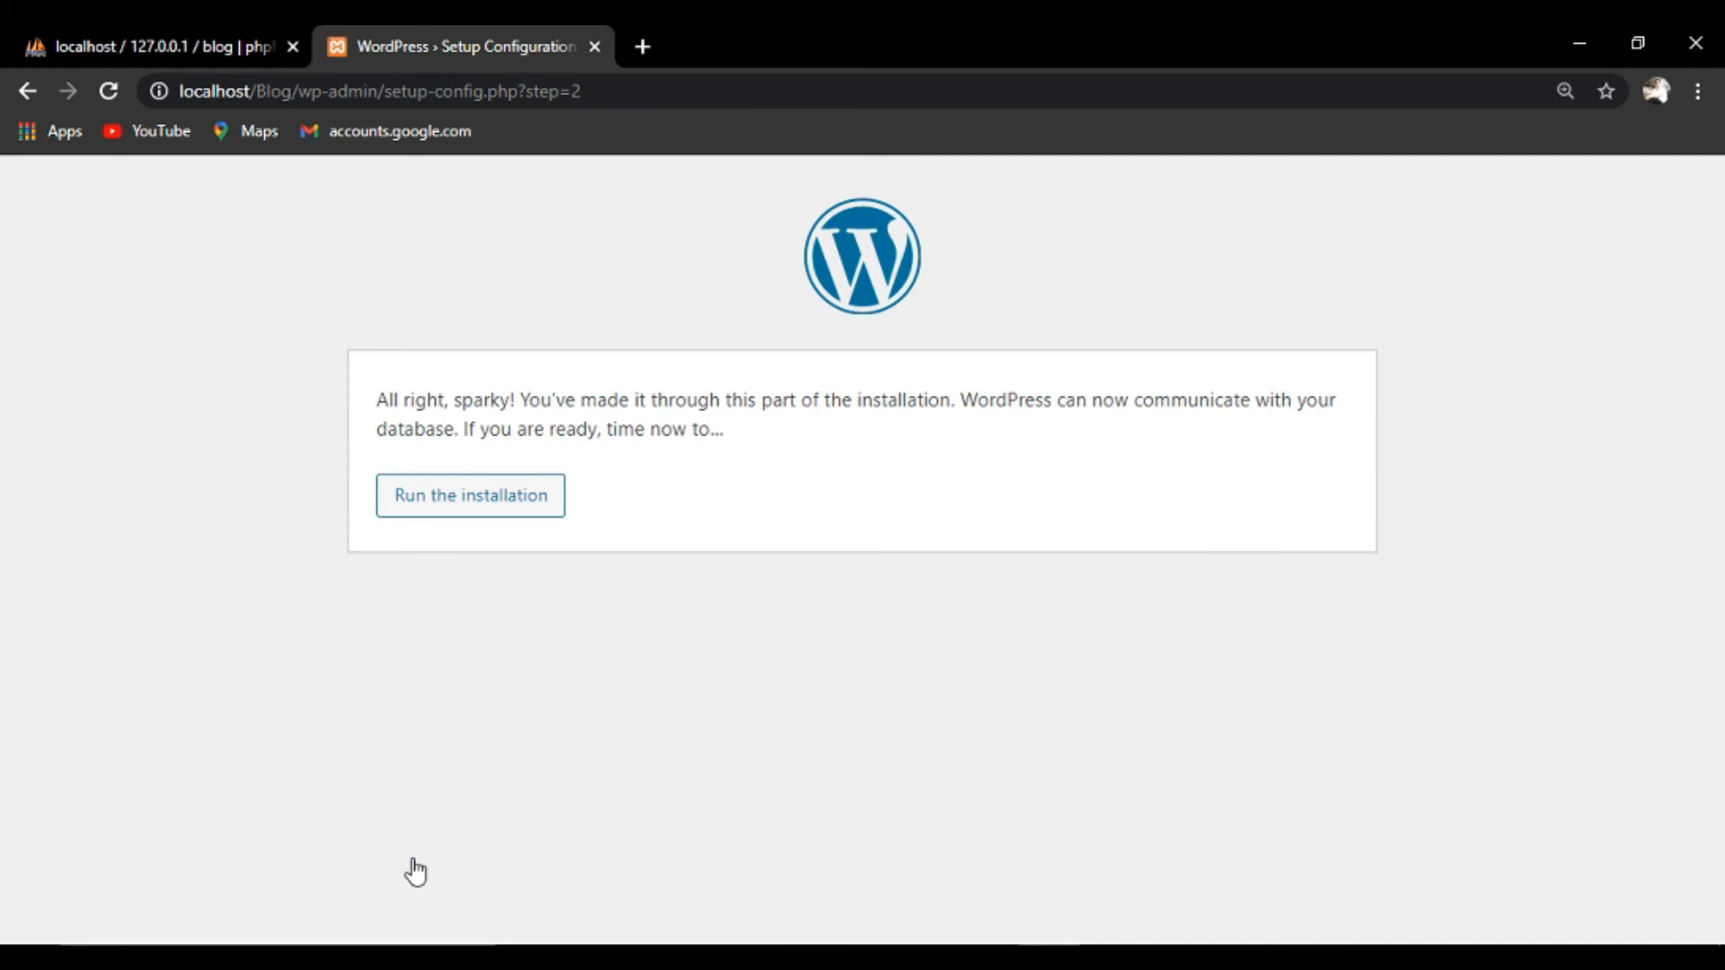
Start the installation, set site title 'Blog' and fill the admin username from the saved suggestion.
click(491, 512)
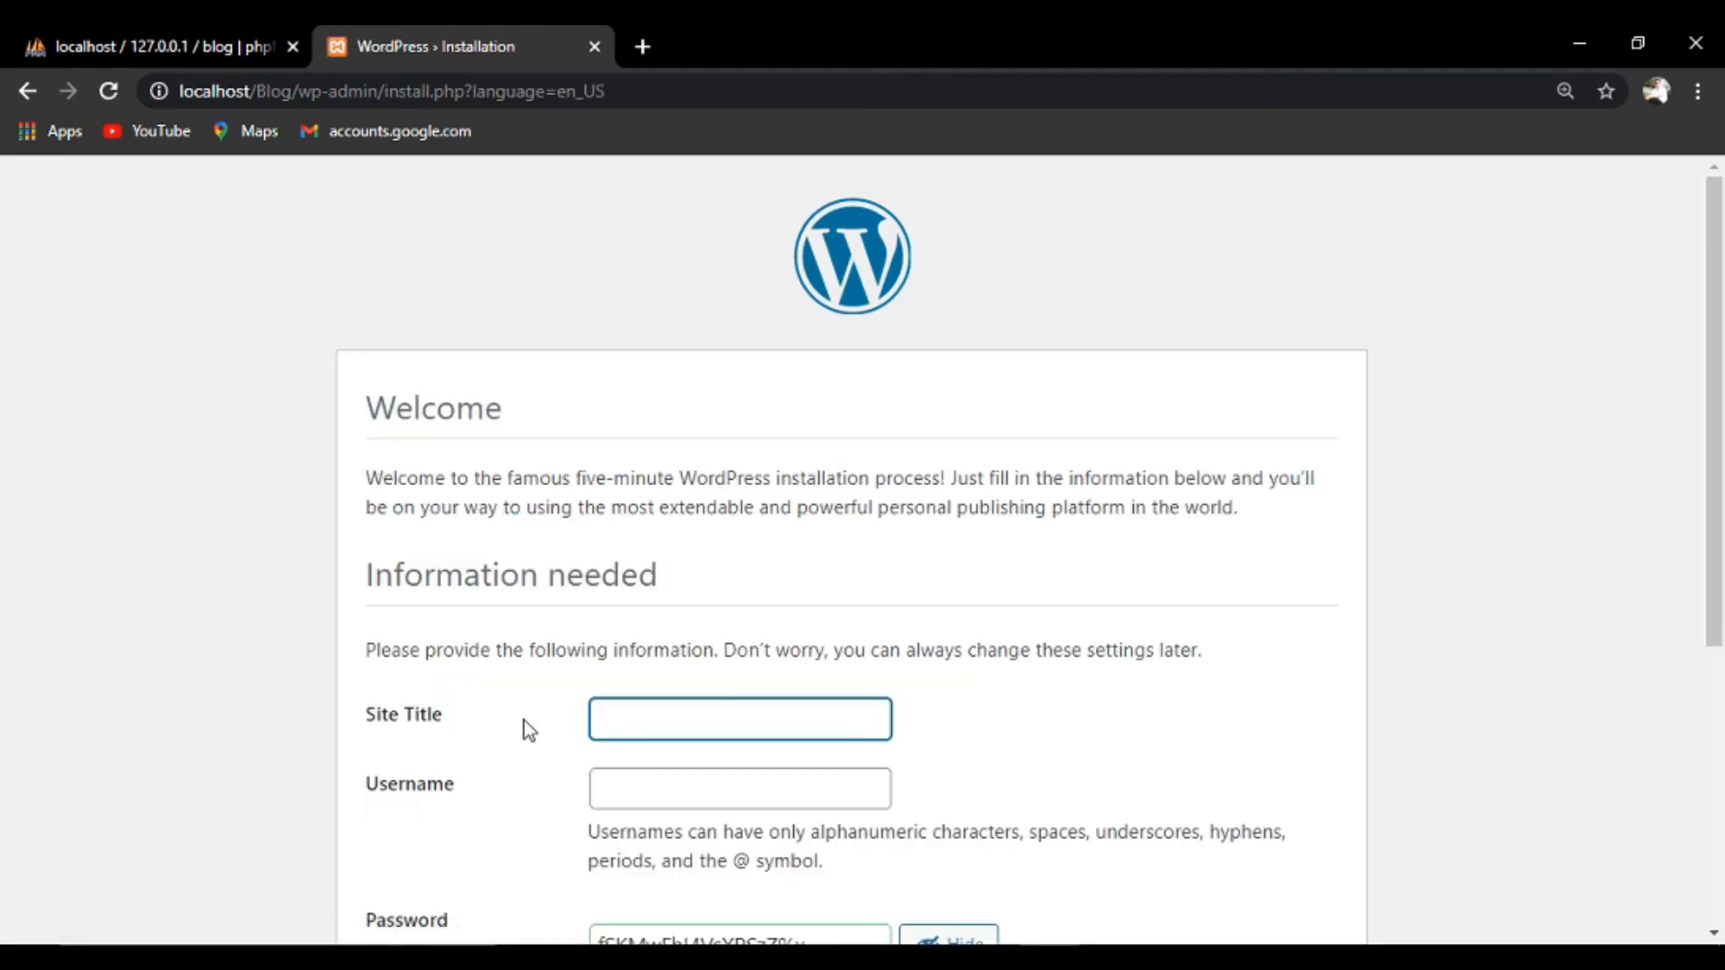
click(647, 726)
text(Blog)
click(669, 782)
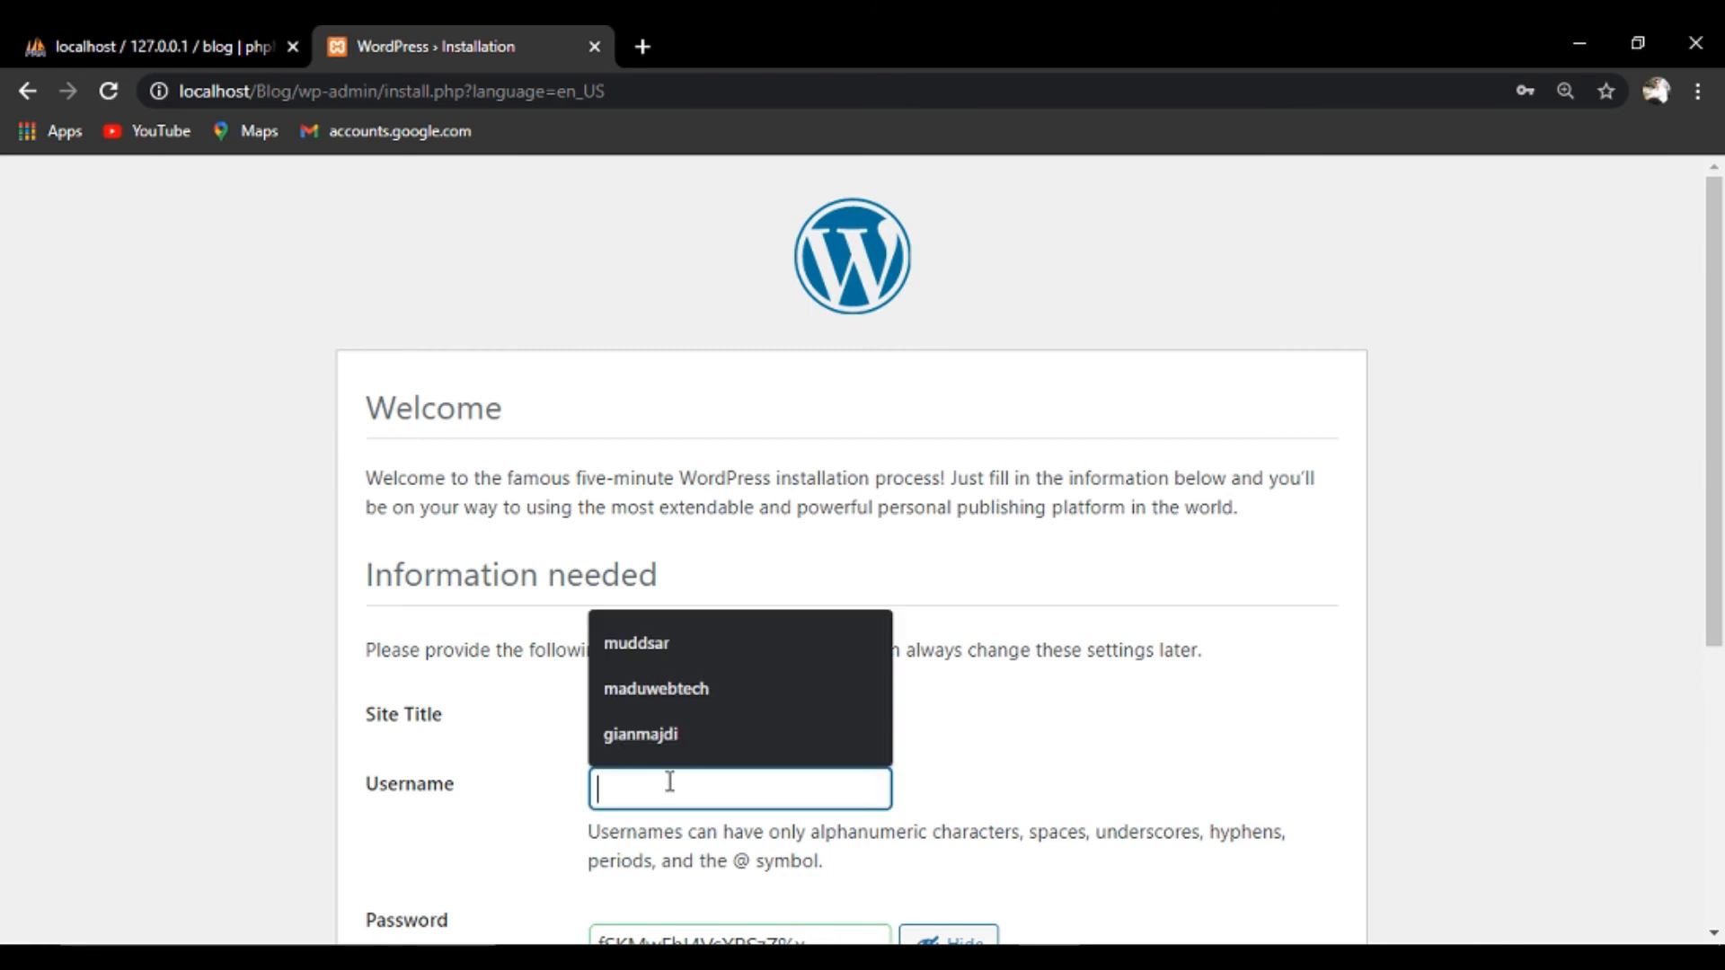
text(maduwebtech)
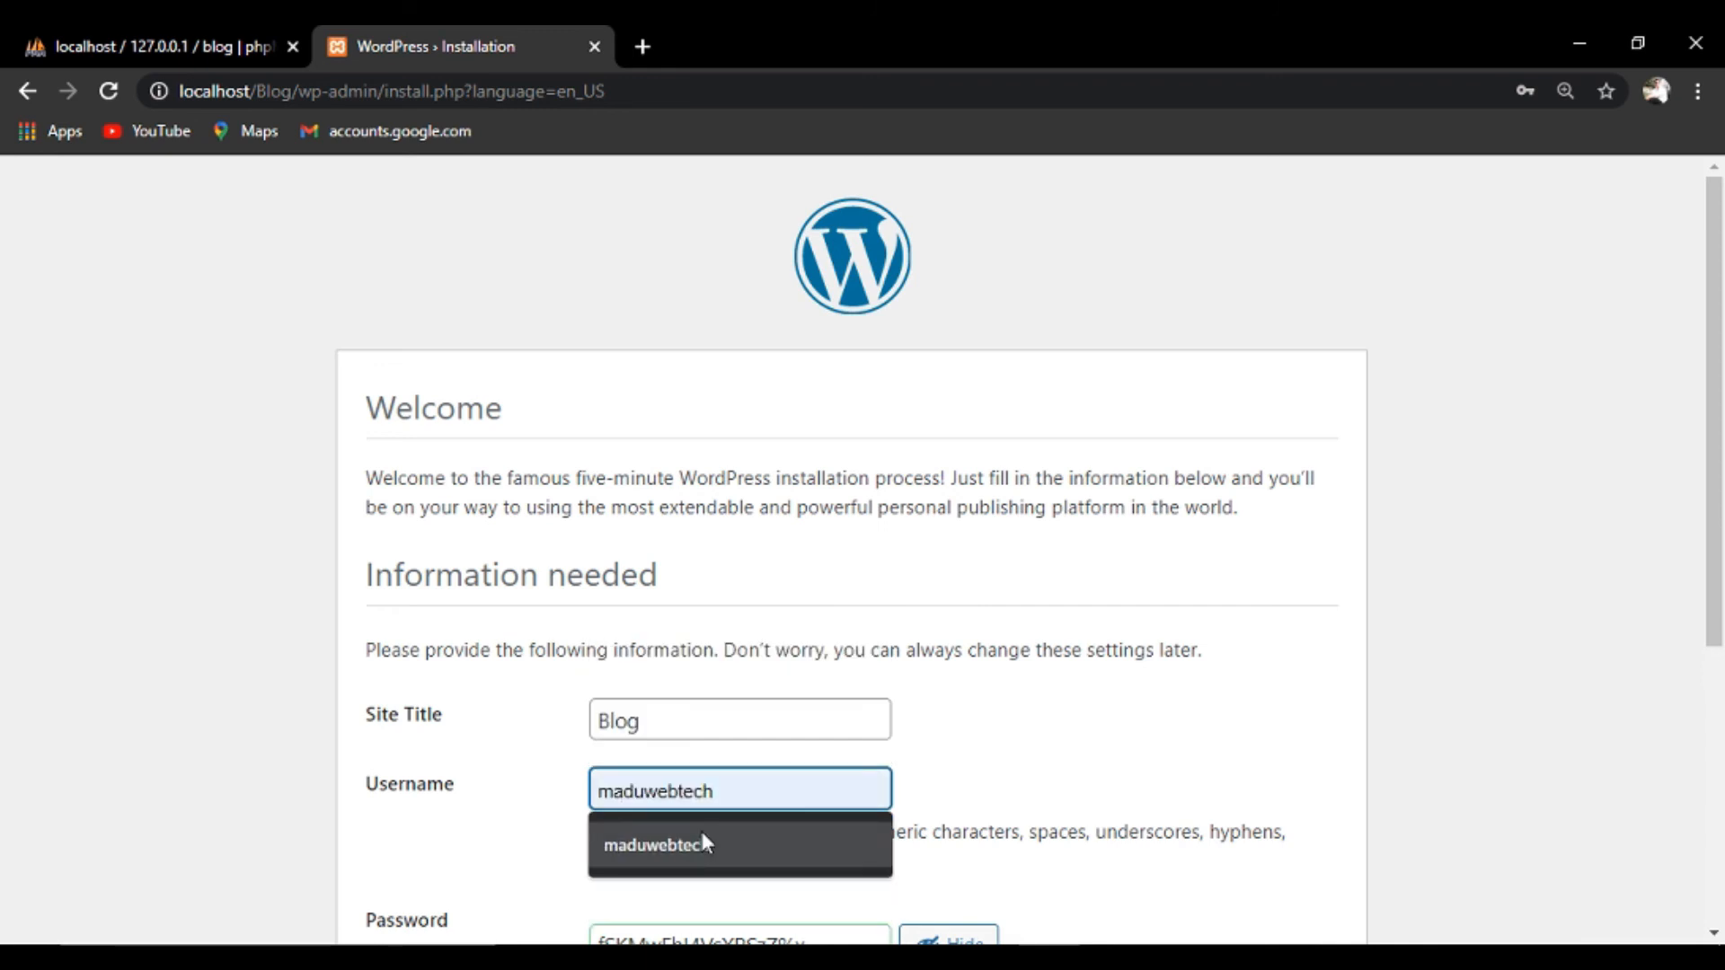
click(702, 839)
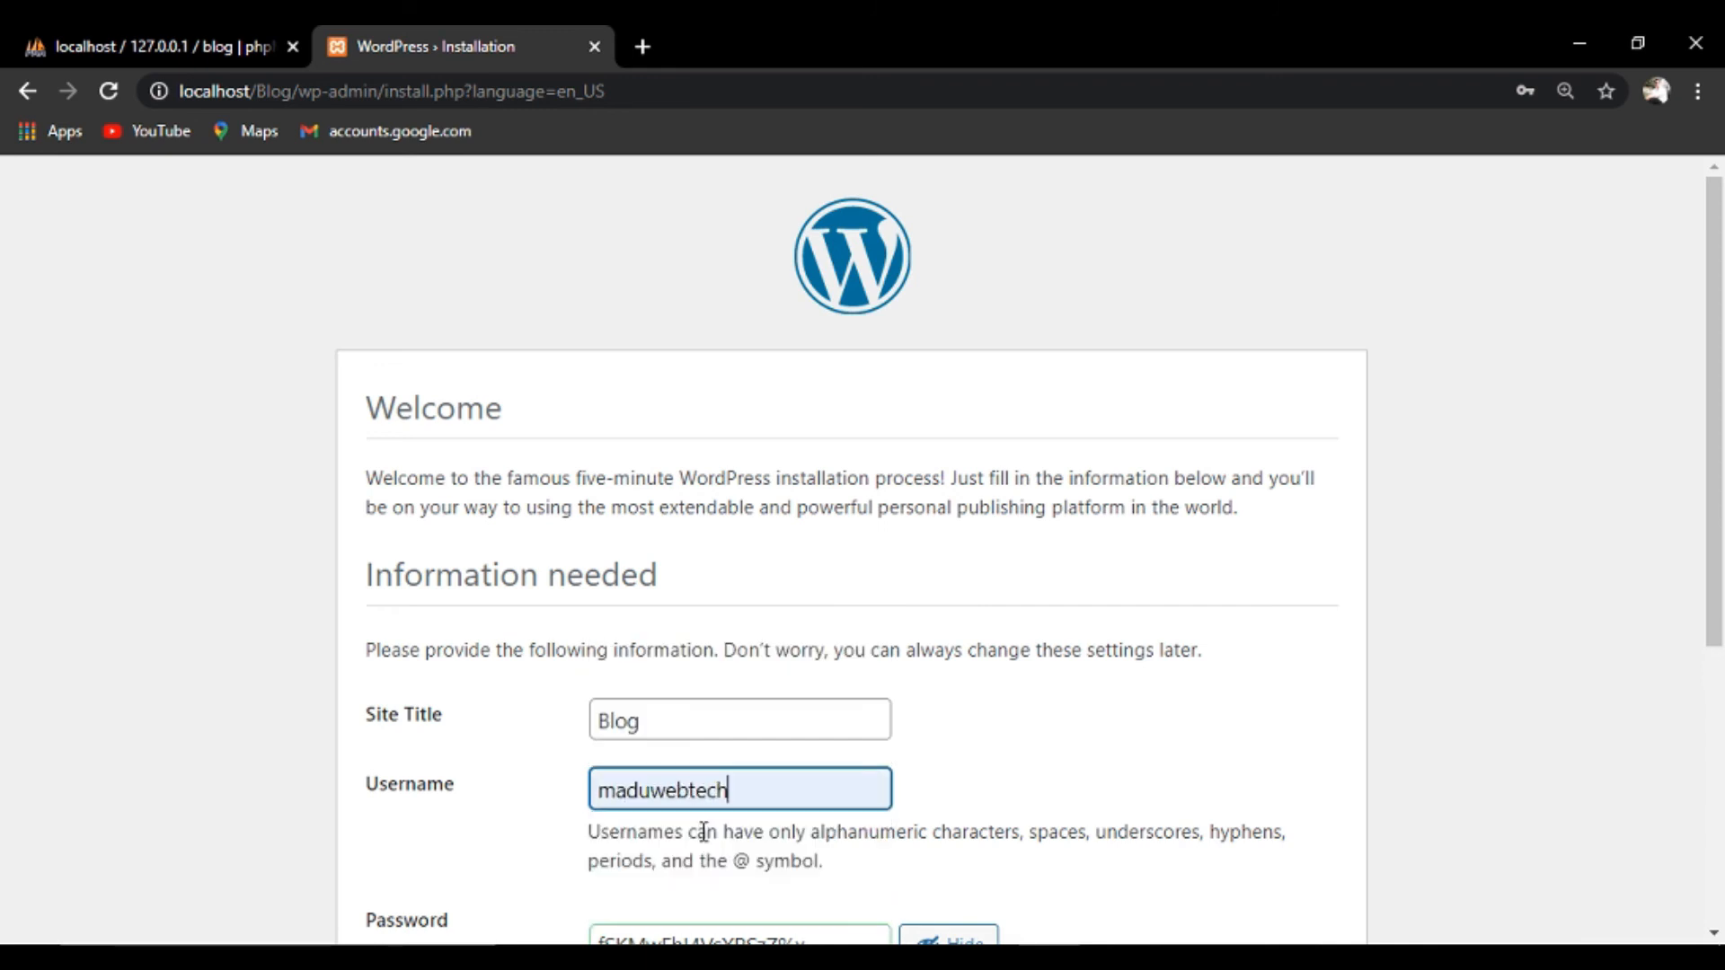
click(1714, 934)
click(1714, 934)
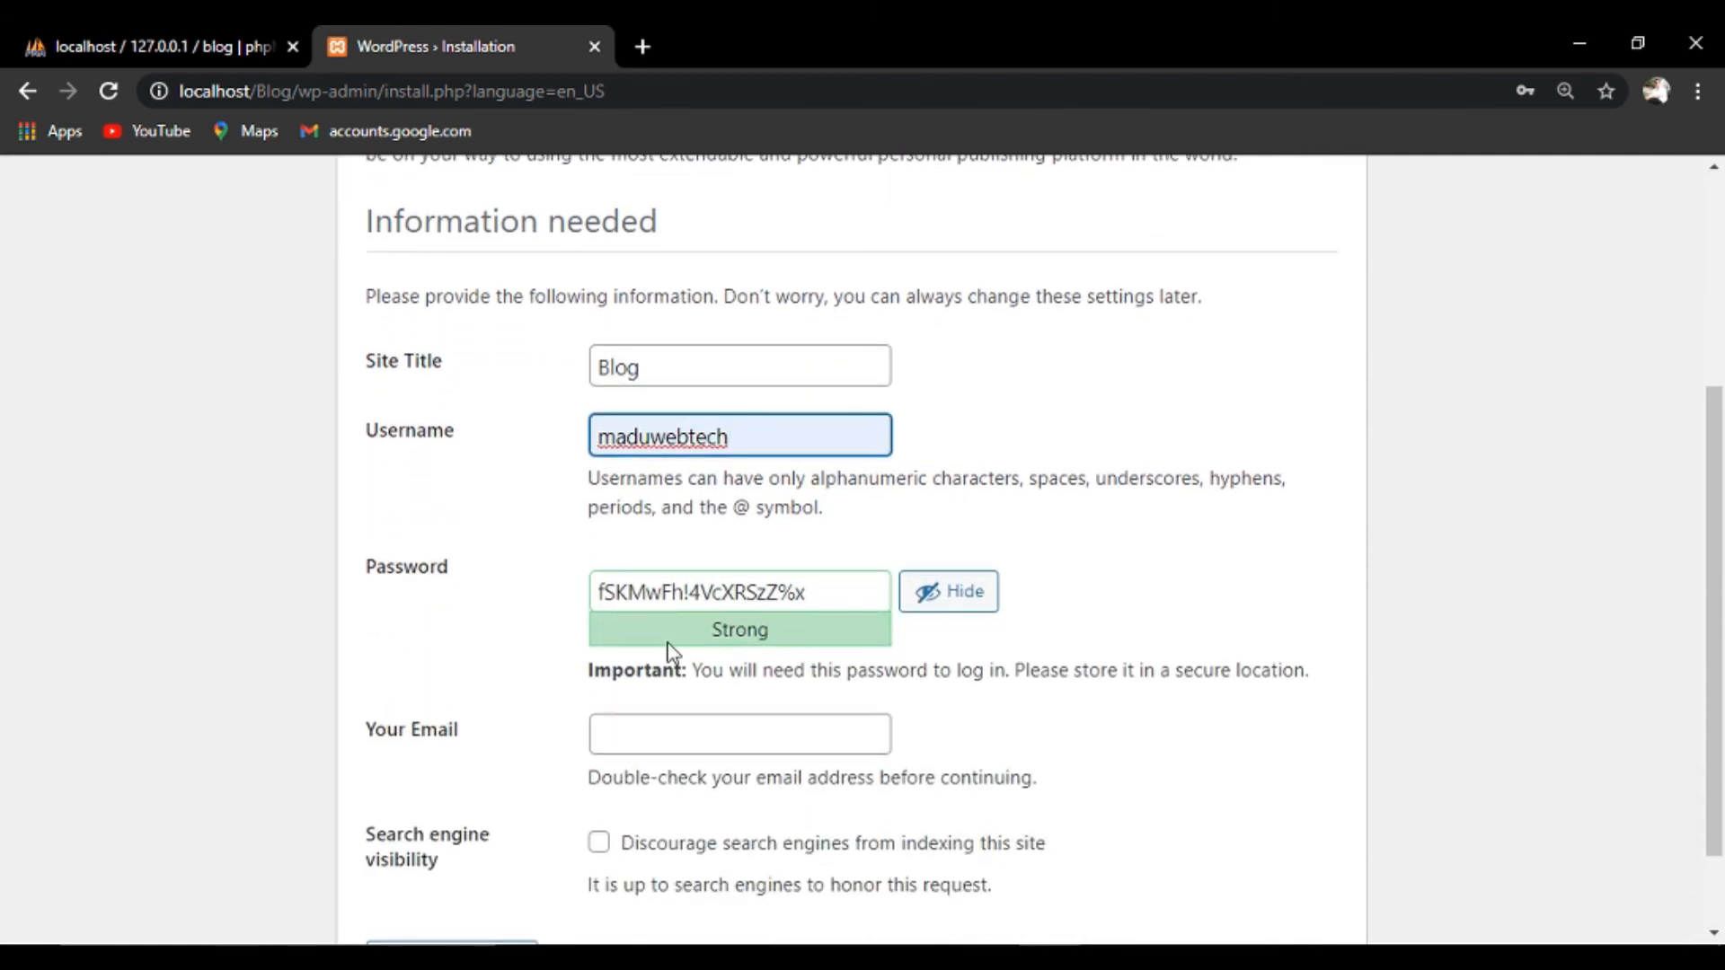
Replace the suggested password with a new one, fill the saved e-mail, and install WordPress.
click(925, 591)
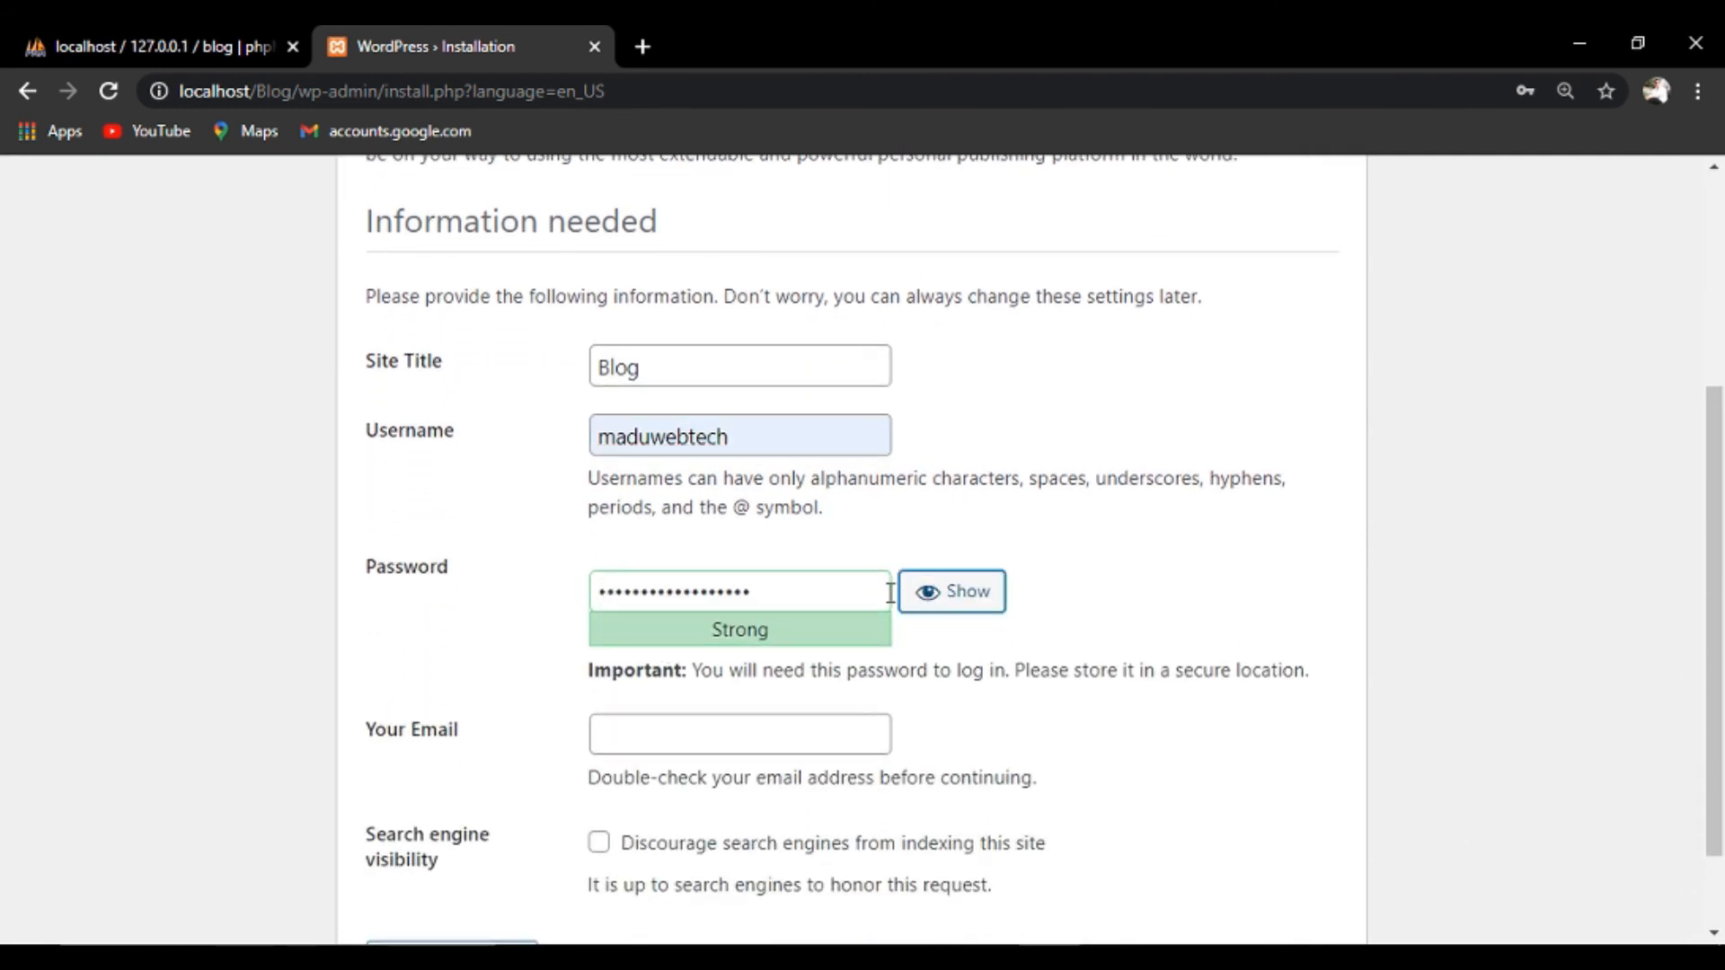
key(BackSpace)
key(BackSpace)
key(BackSpace)
key(BackSpace)
key(BackSpace)
key(BackSpace)
key(BackSpace)
key(BackSpace)
key(BackSpace)
key(BackSpace)
key(BackSpace)
key(BackSpace)
key(BackSpace)
key(BackSpace)
key(BackSpace)
key(BackSpace)
key(BackSpace)
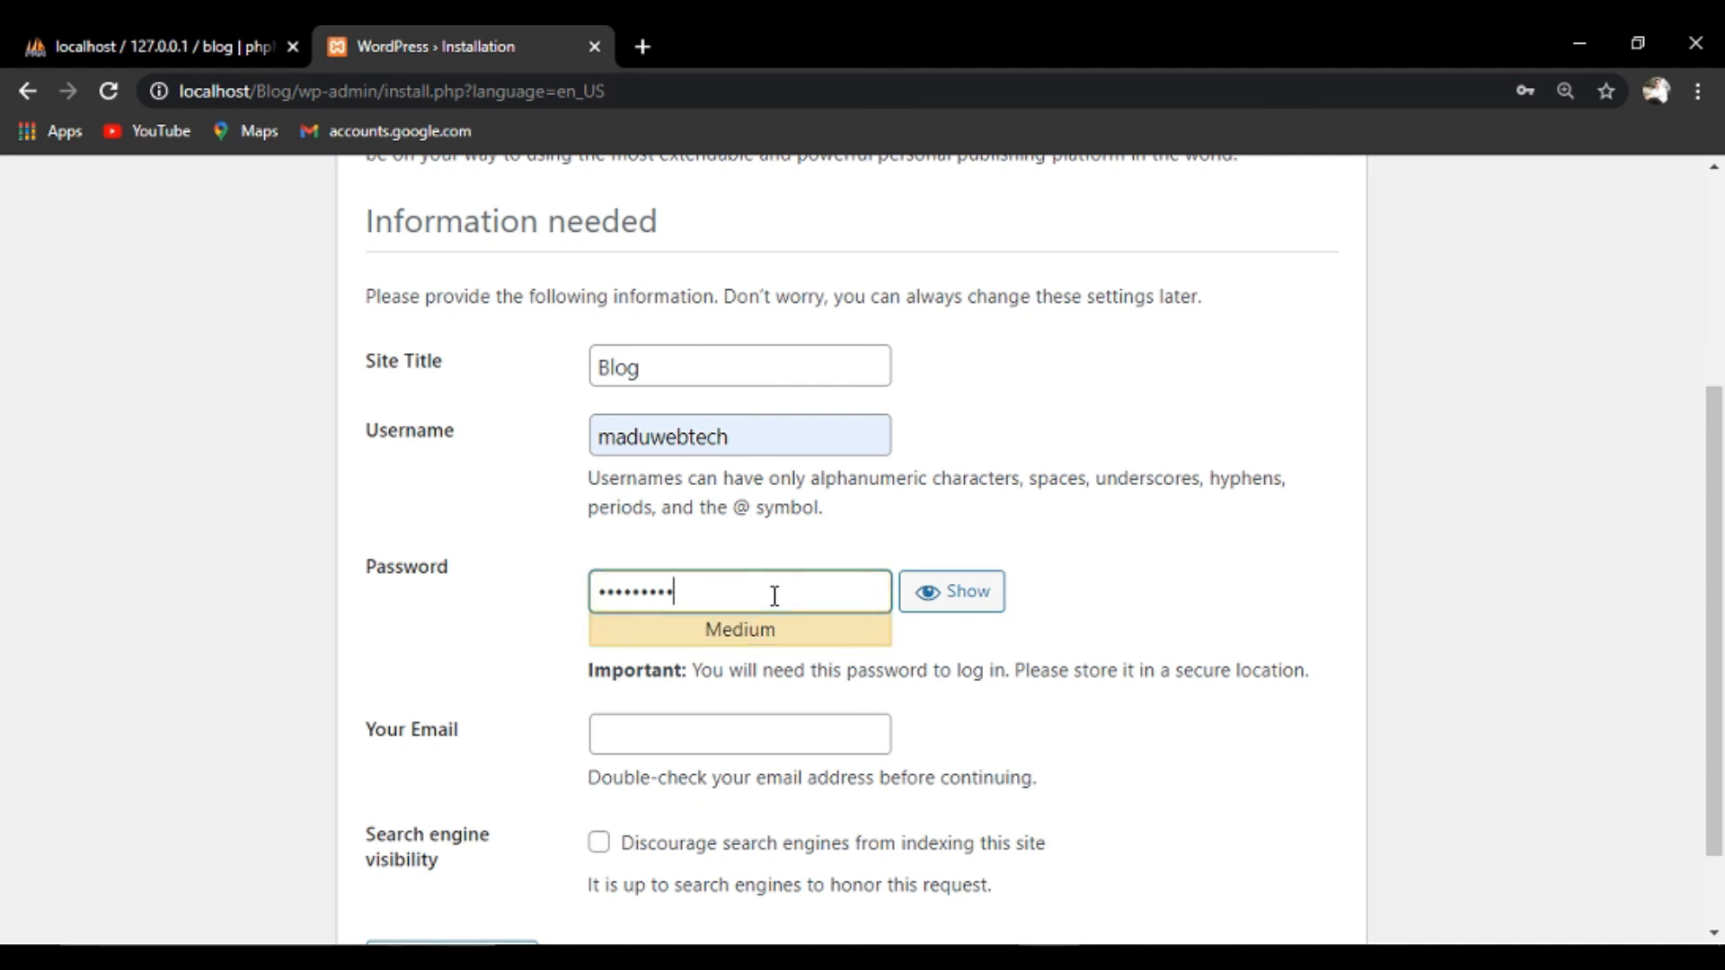
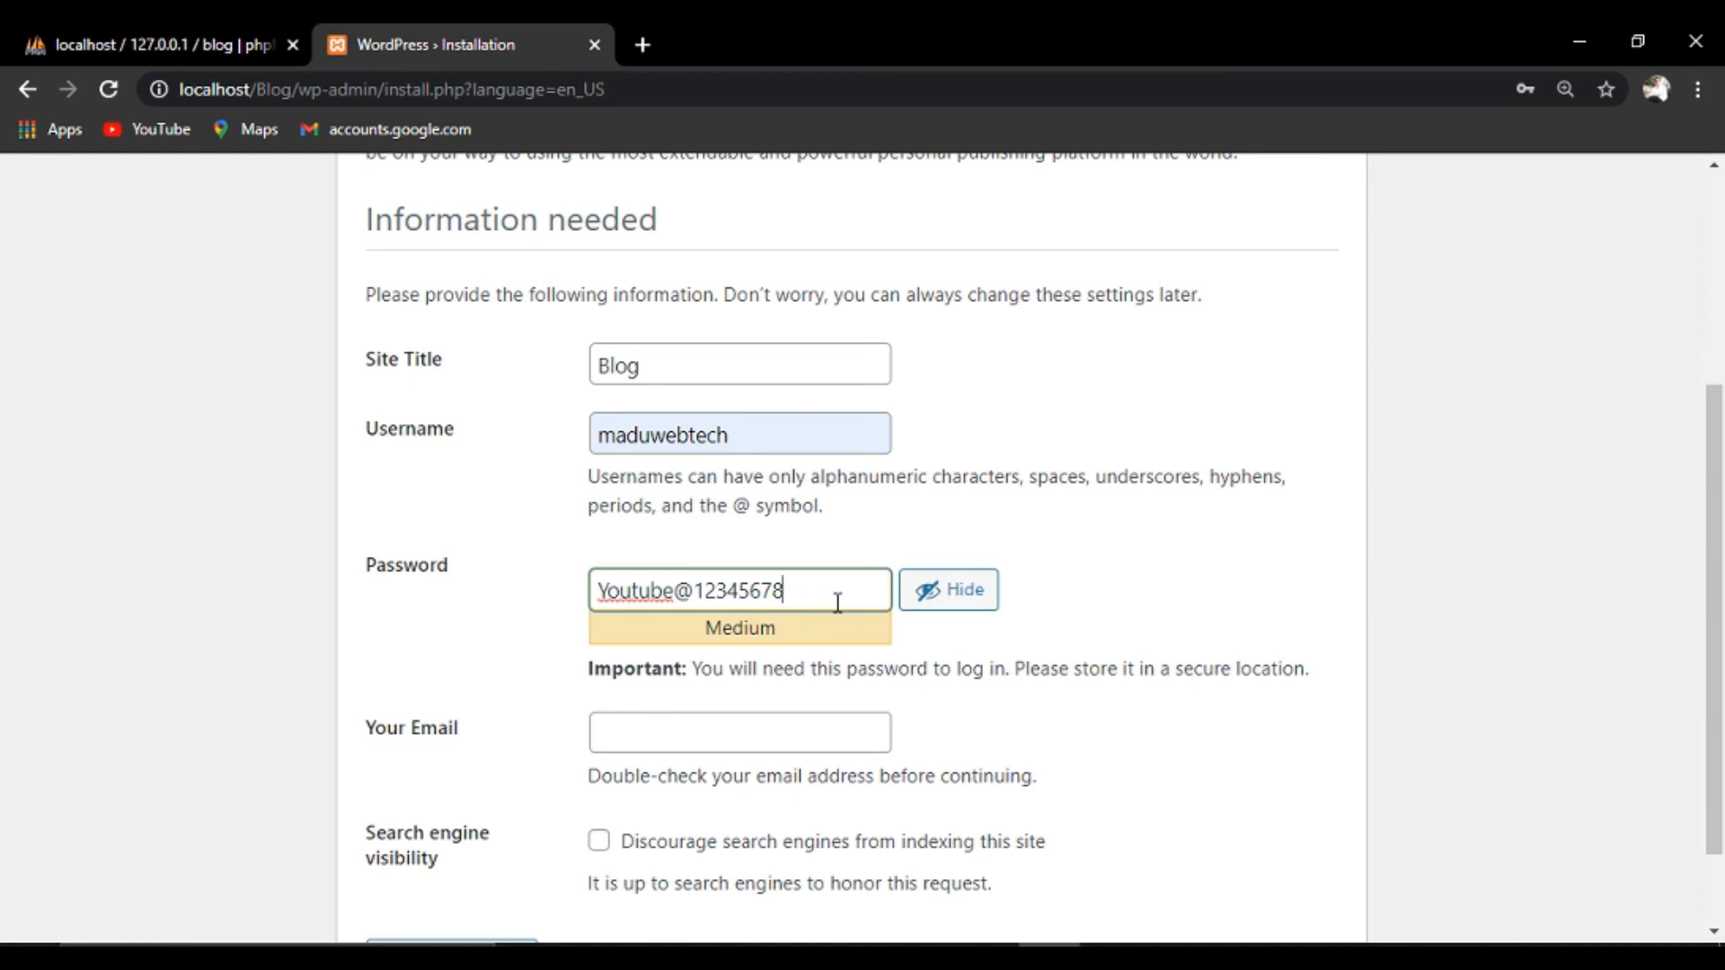
click(663, 735)
click(681, 788)
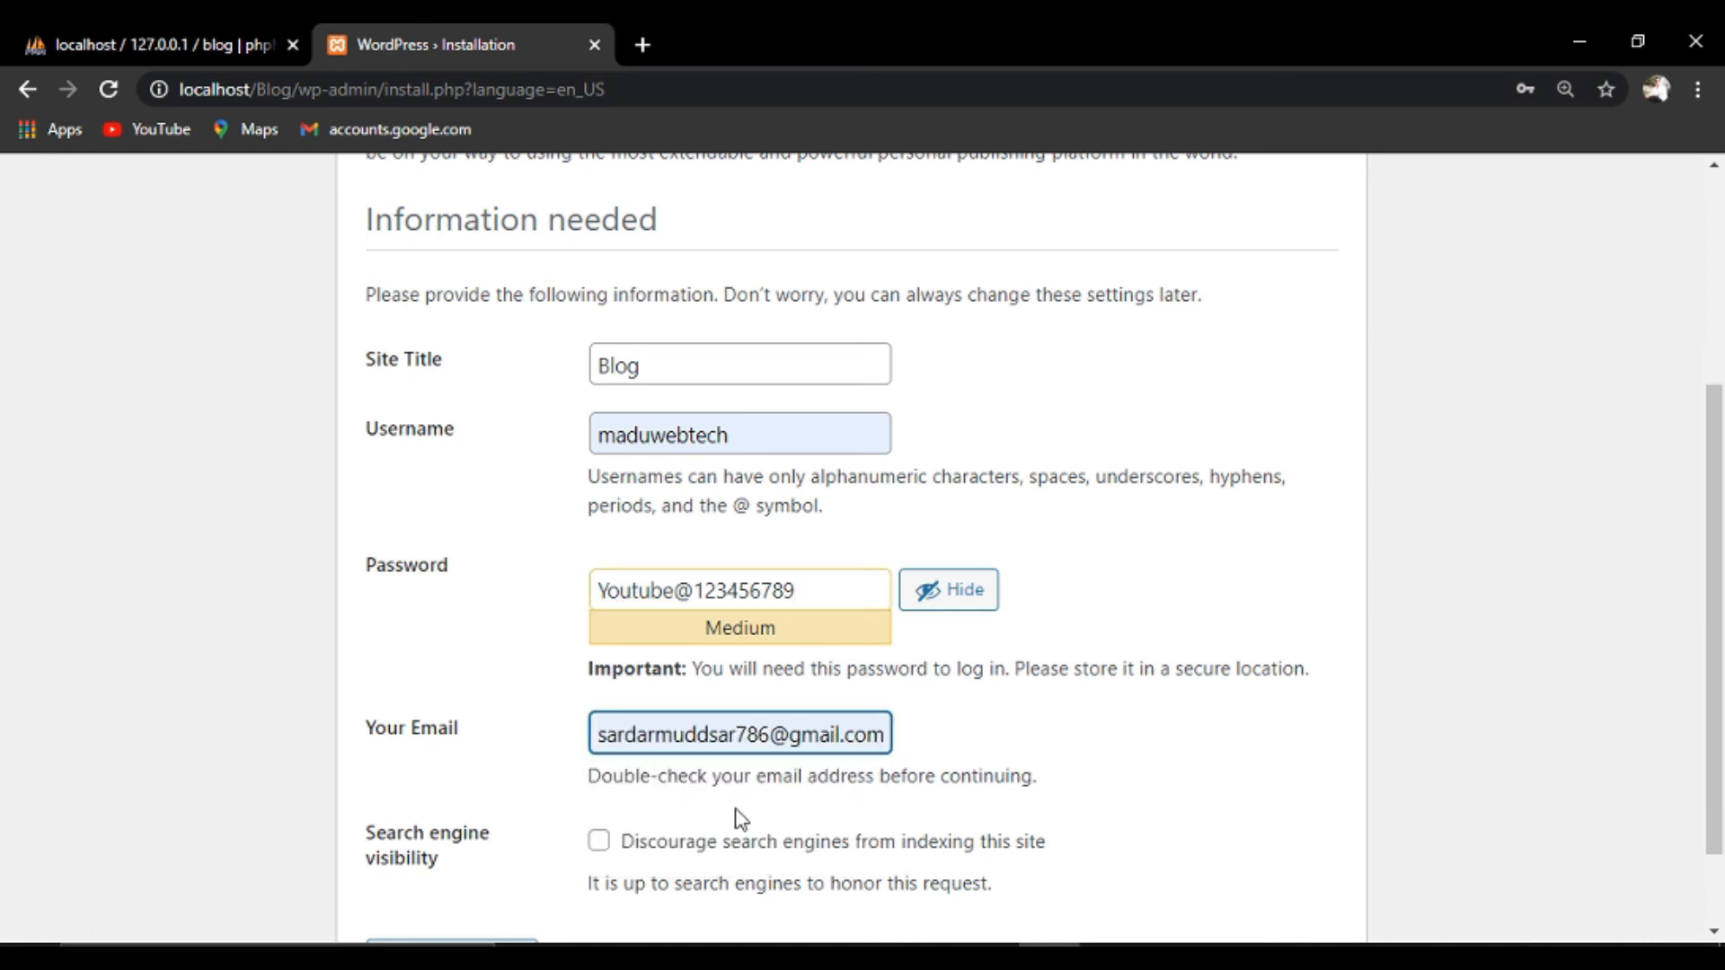
click(1720, 933)
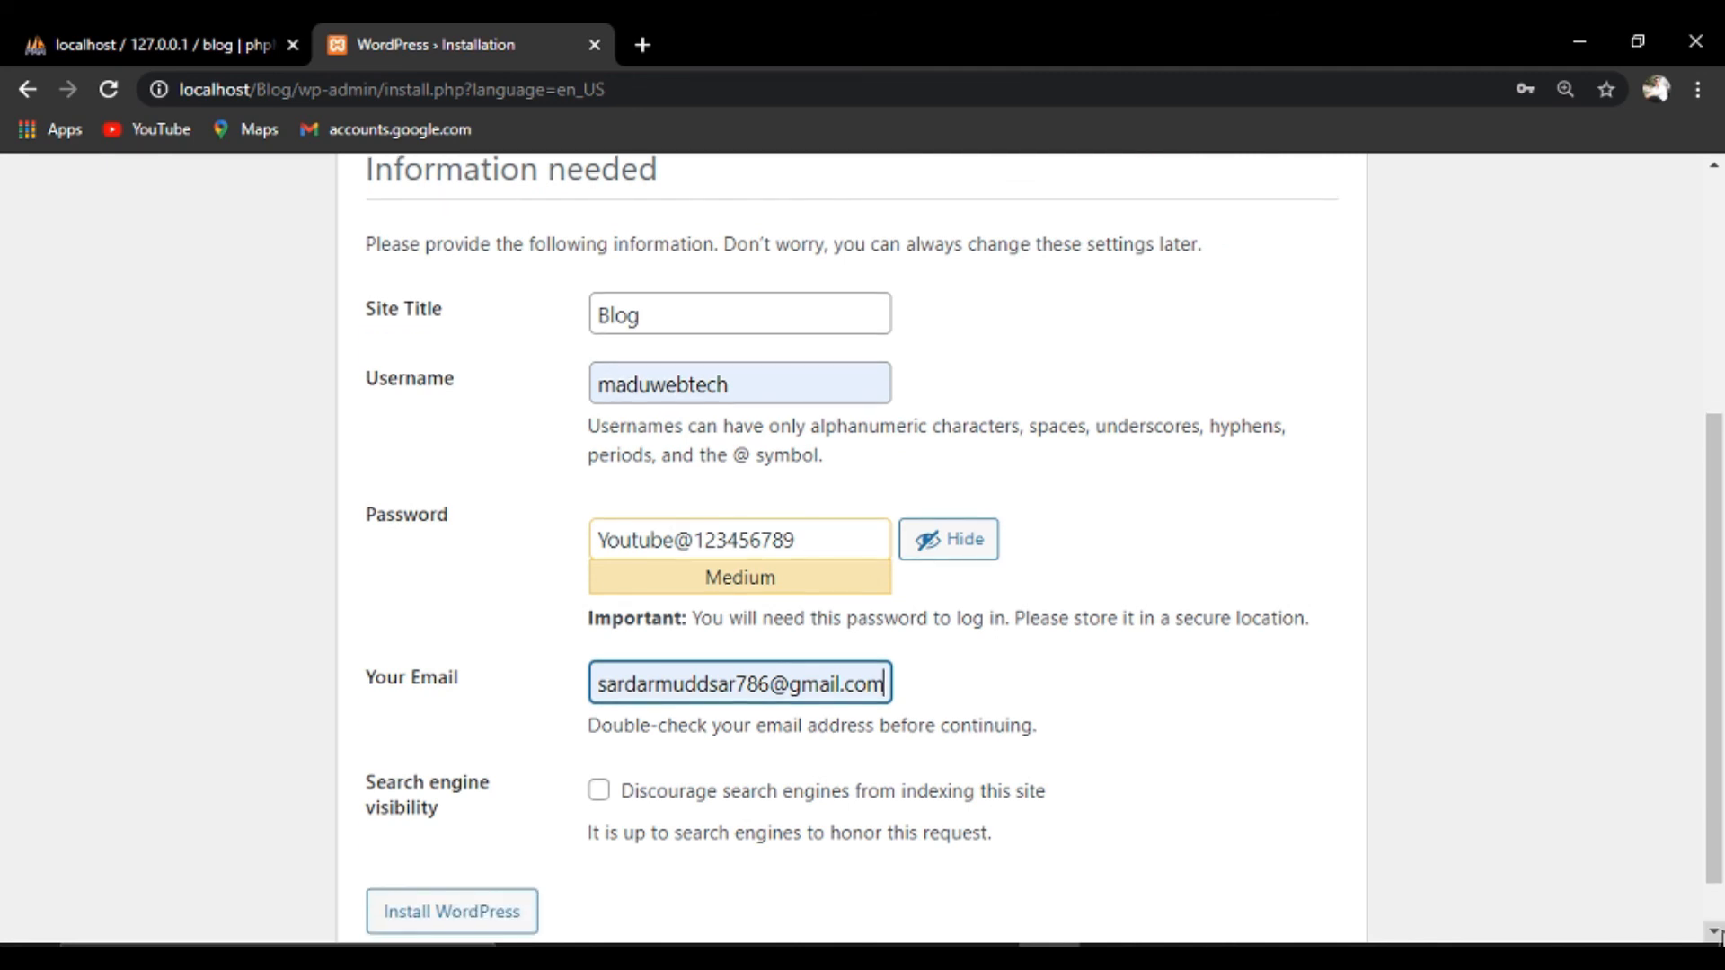
click(1721, 932)
click(1721, 932)
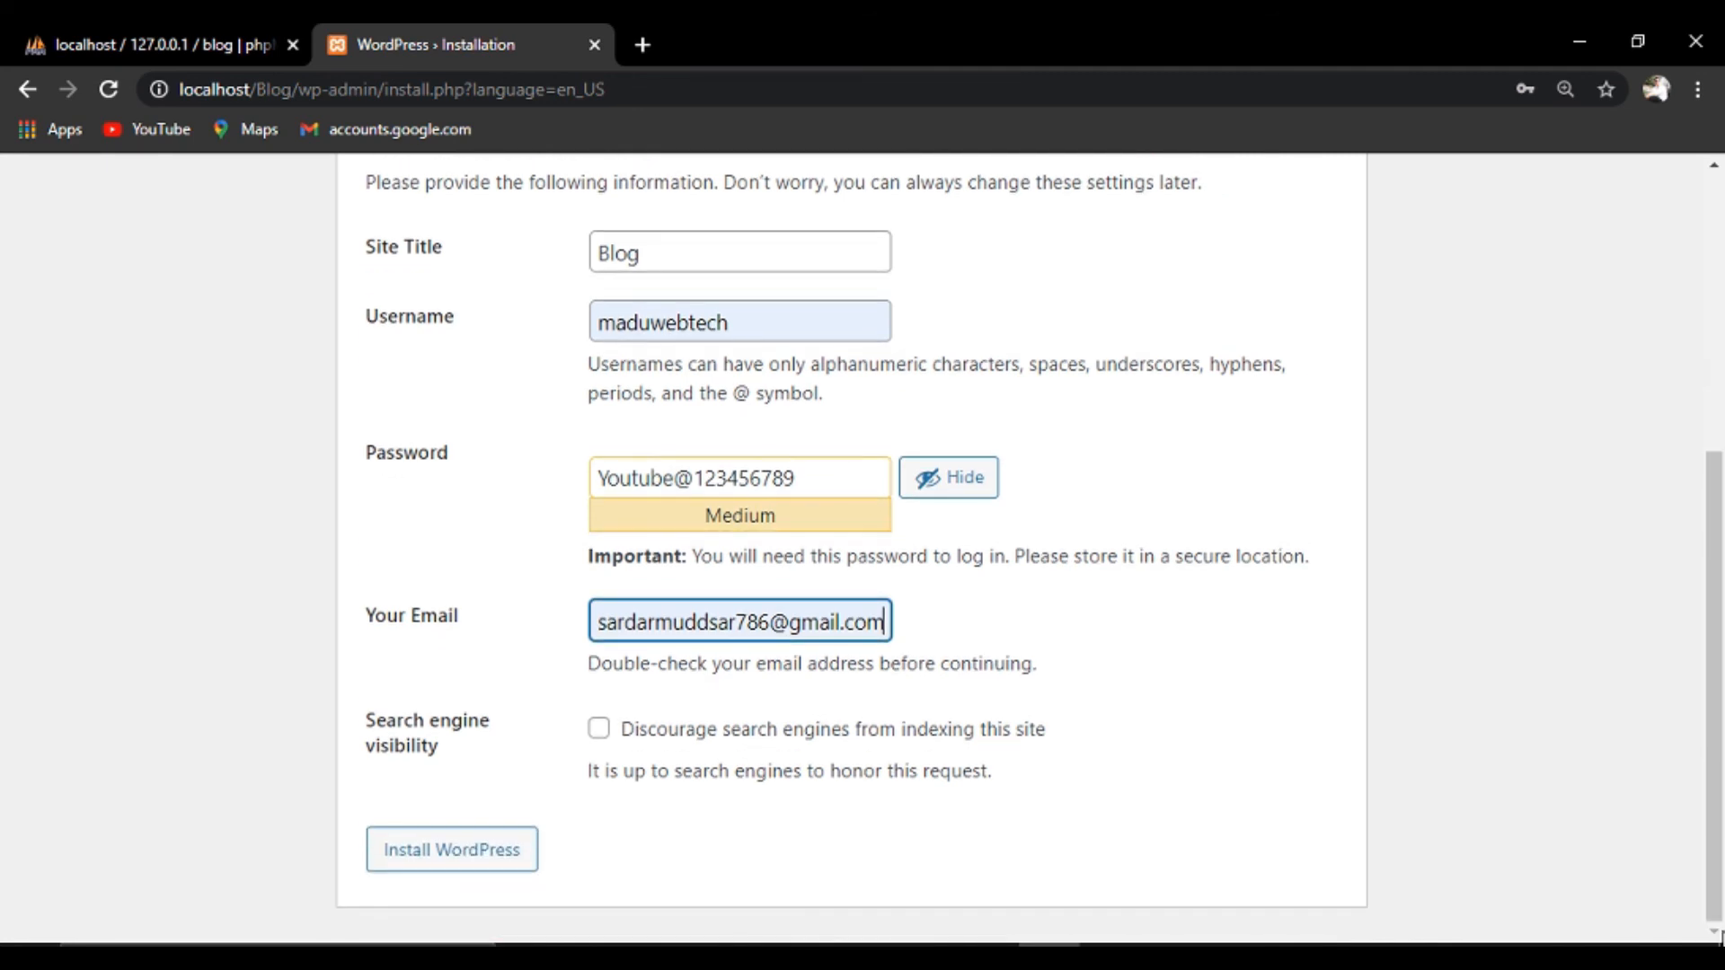
click(449, 867)
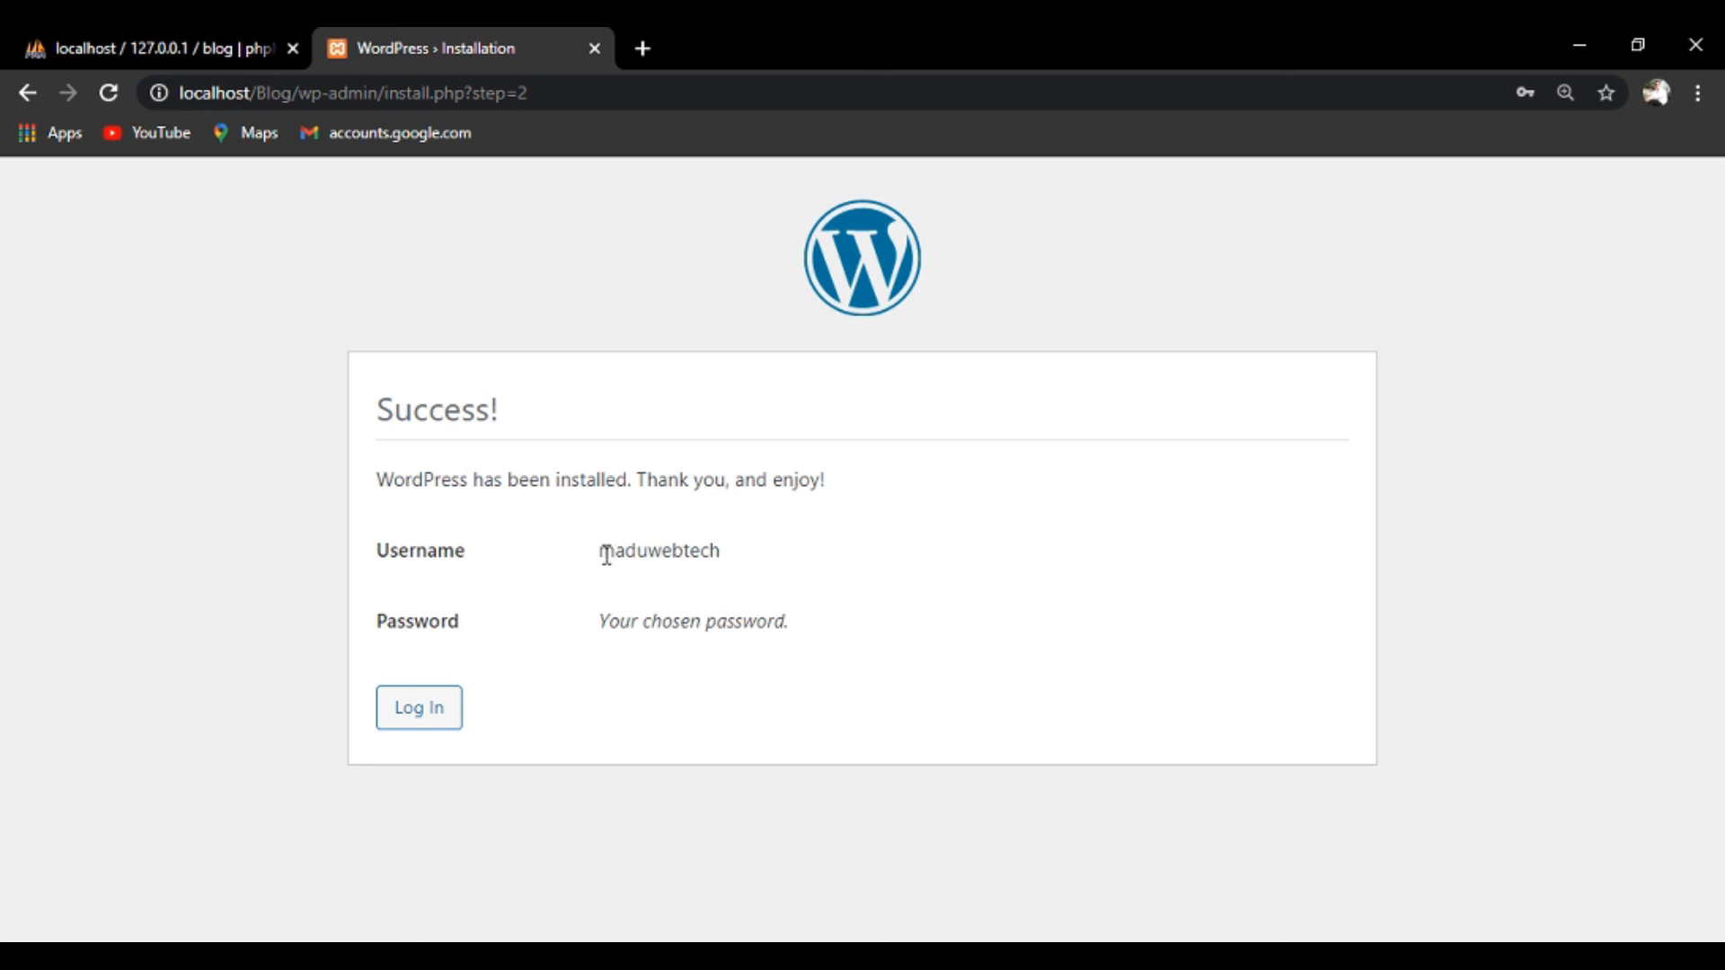
Log in with the saved admin username and the account password, shown visibly while typing.
drag(599, 554, 741, 559)
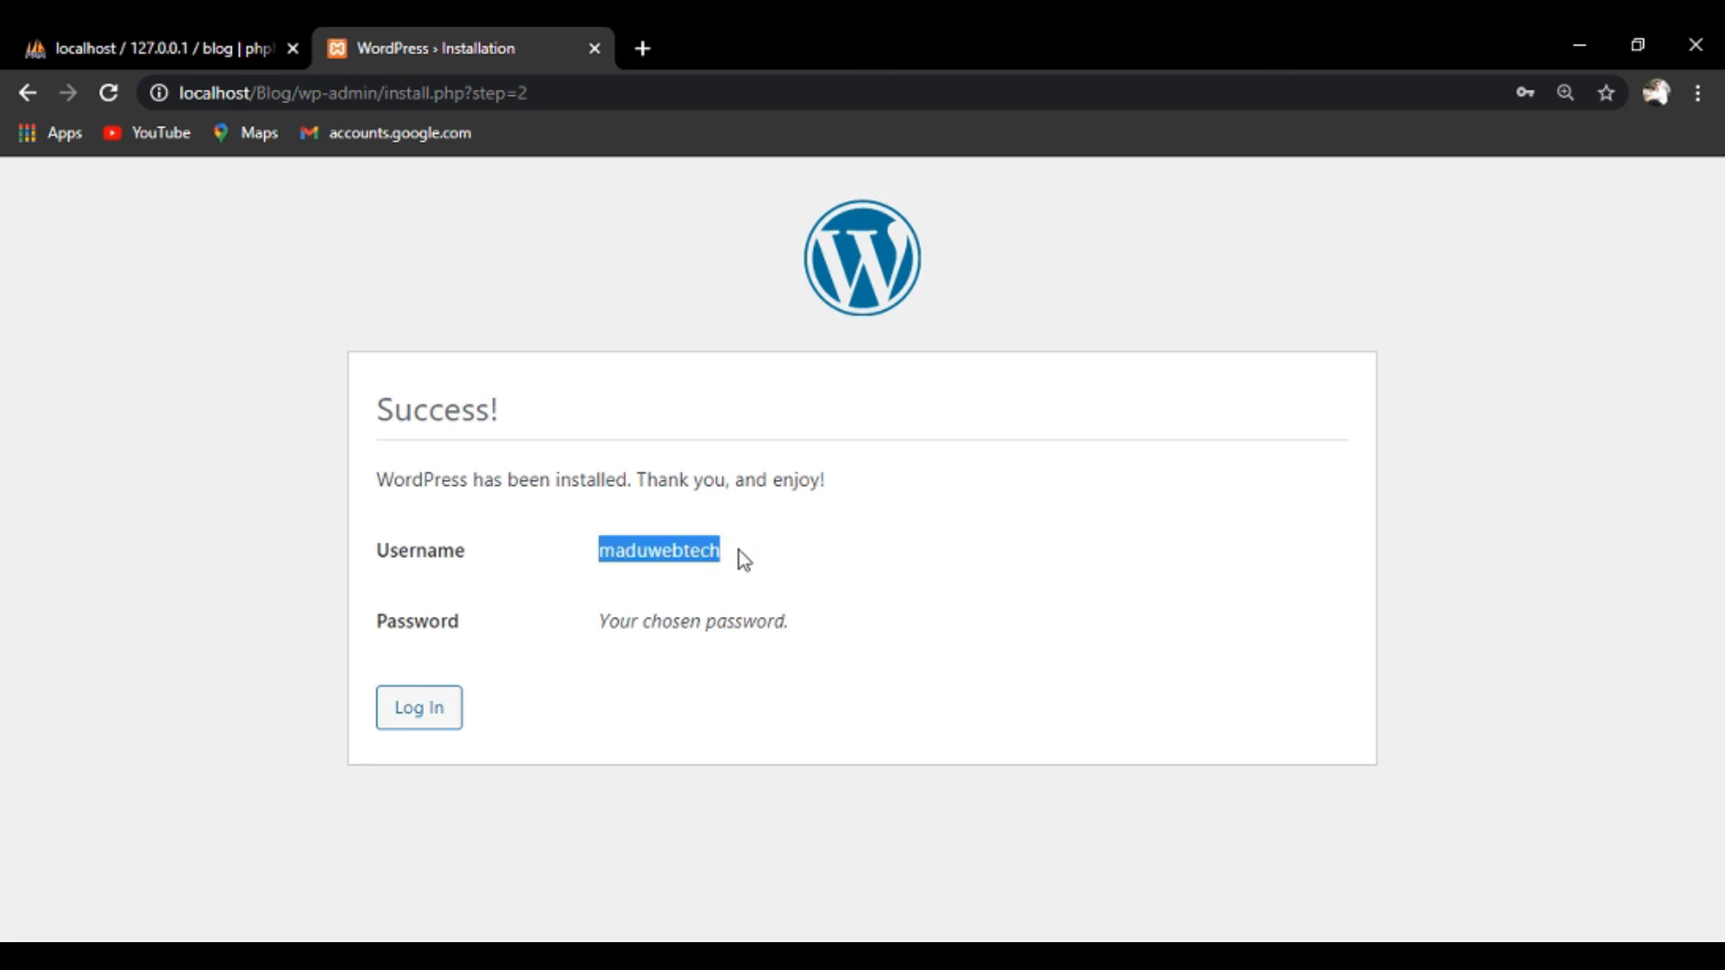
click(425, 718)
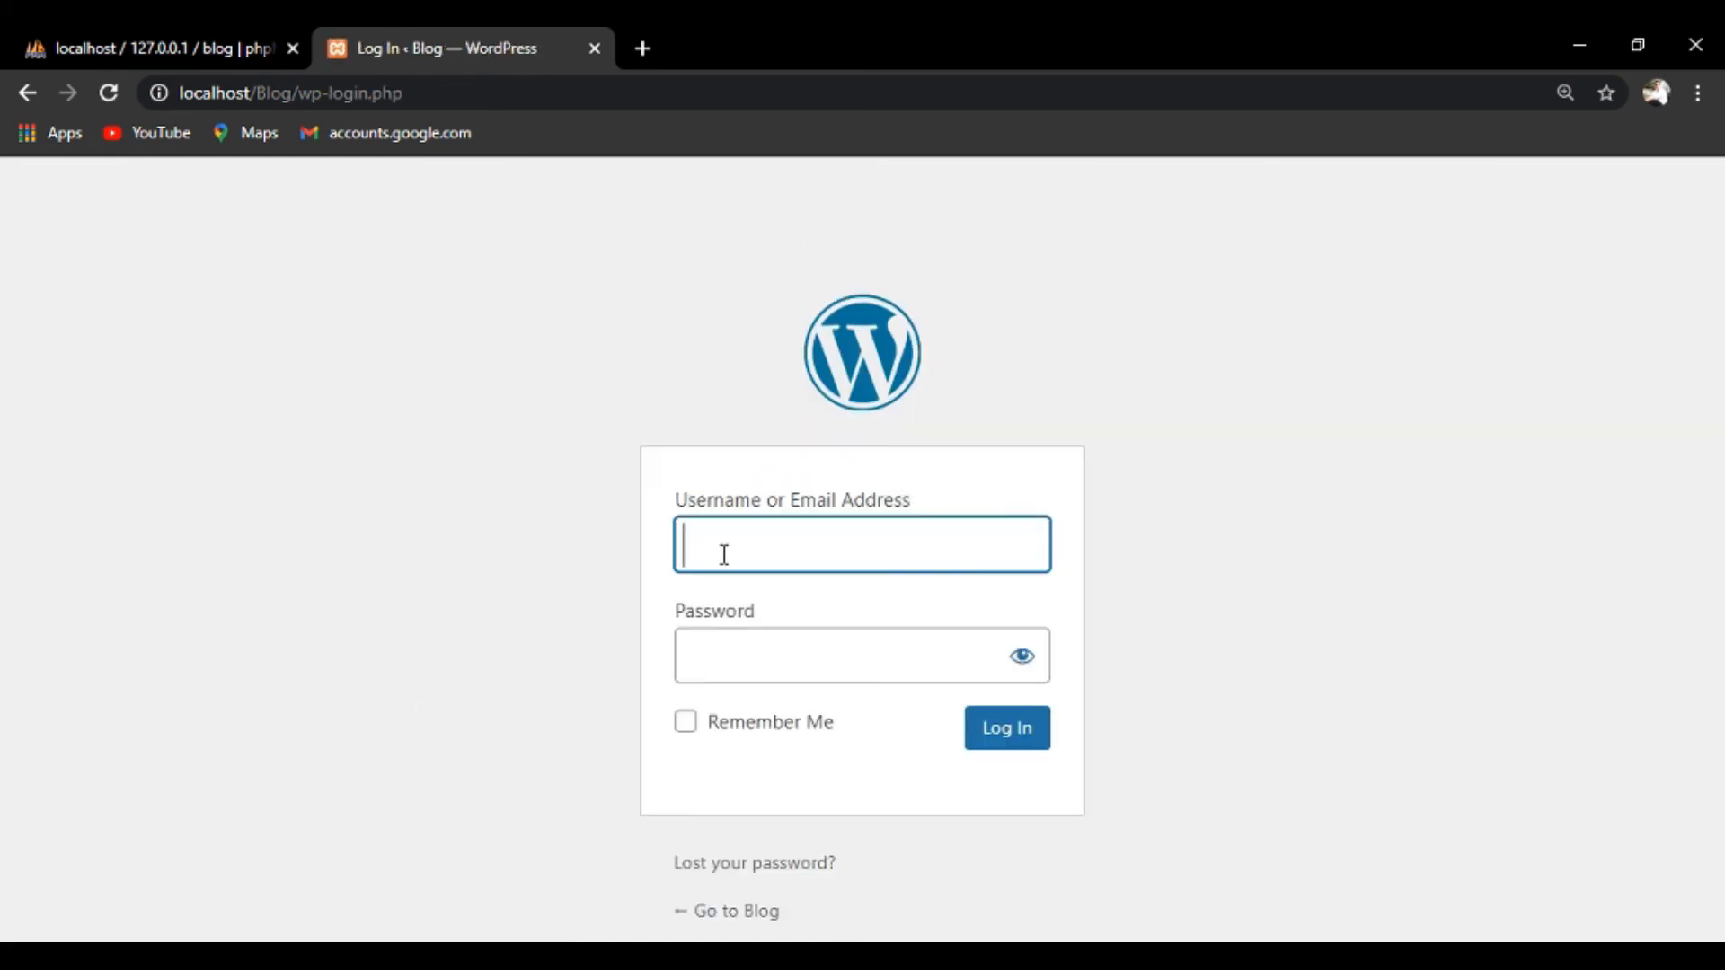
click(724, 554)
key(Down)
key(Down)
key(Return)
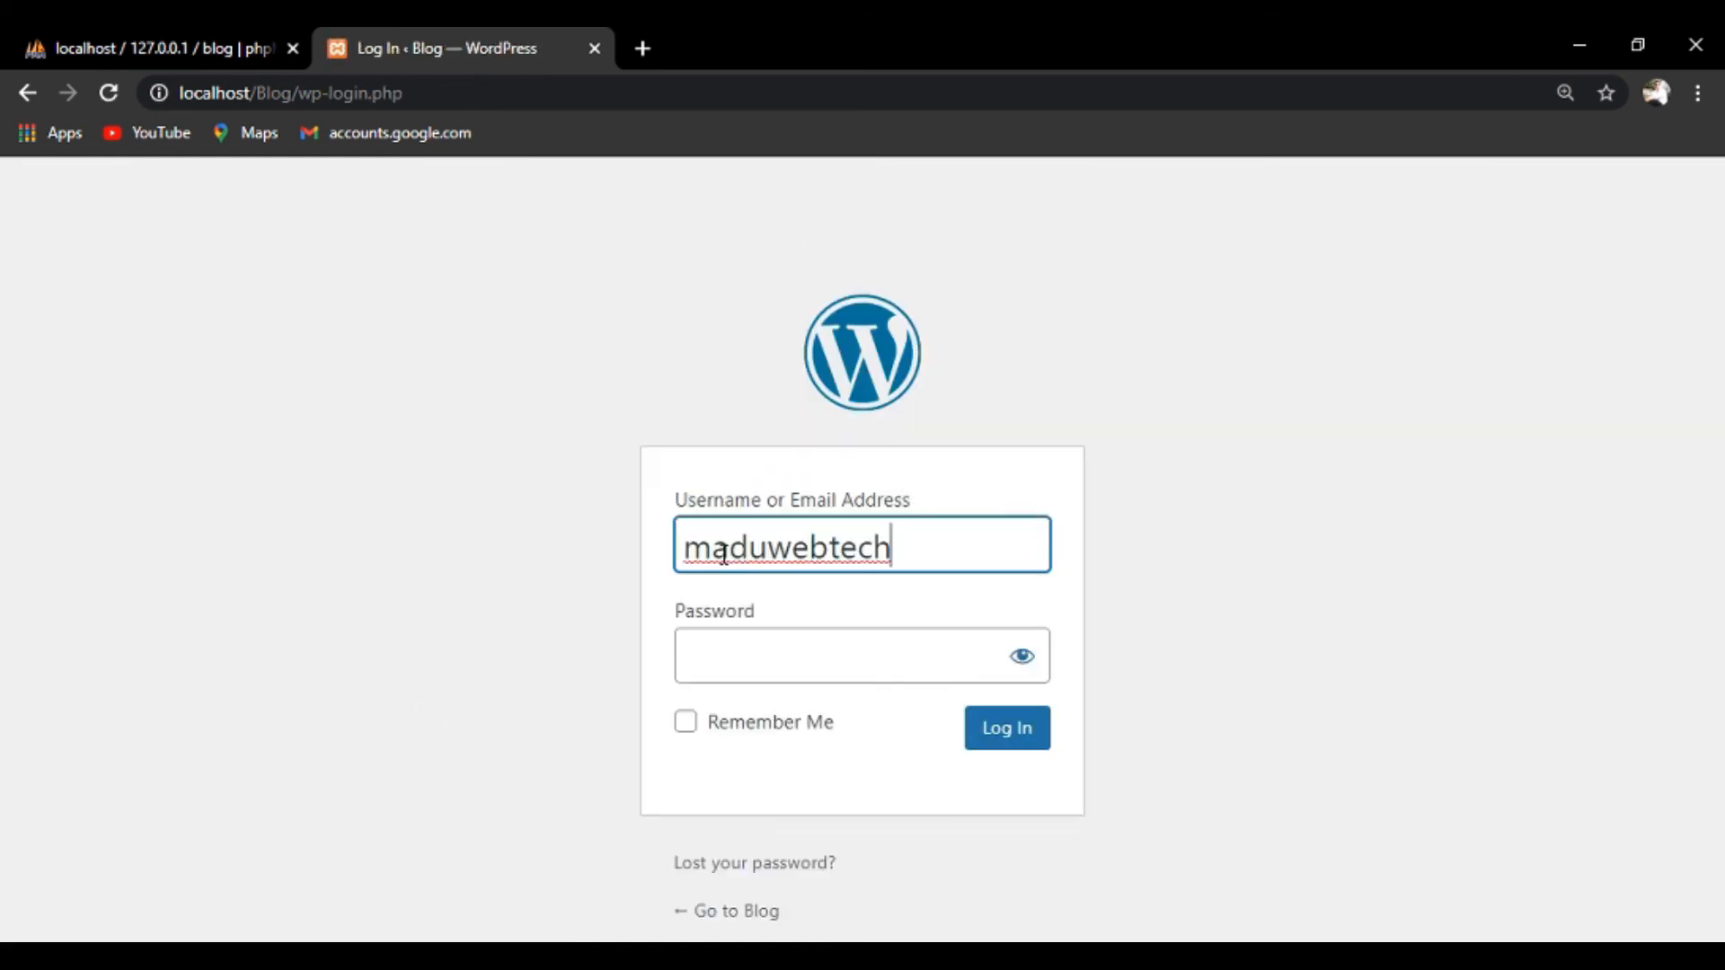
click(734, 655)
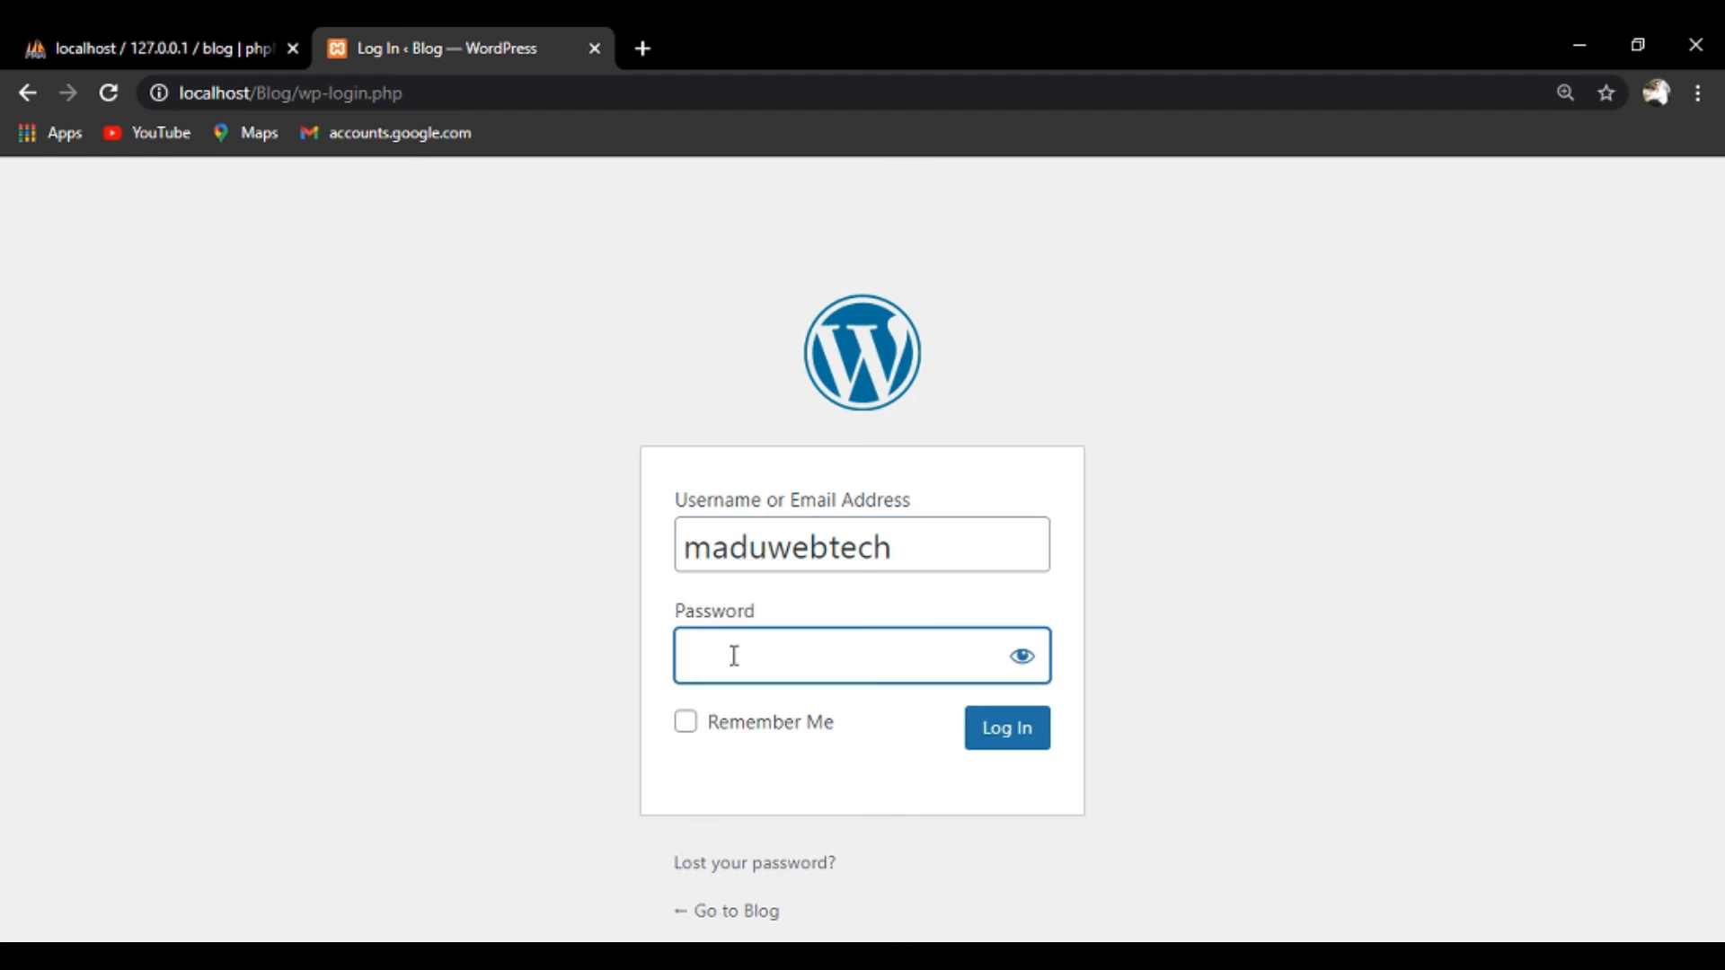
click(1022, 656)
click(747, 663)
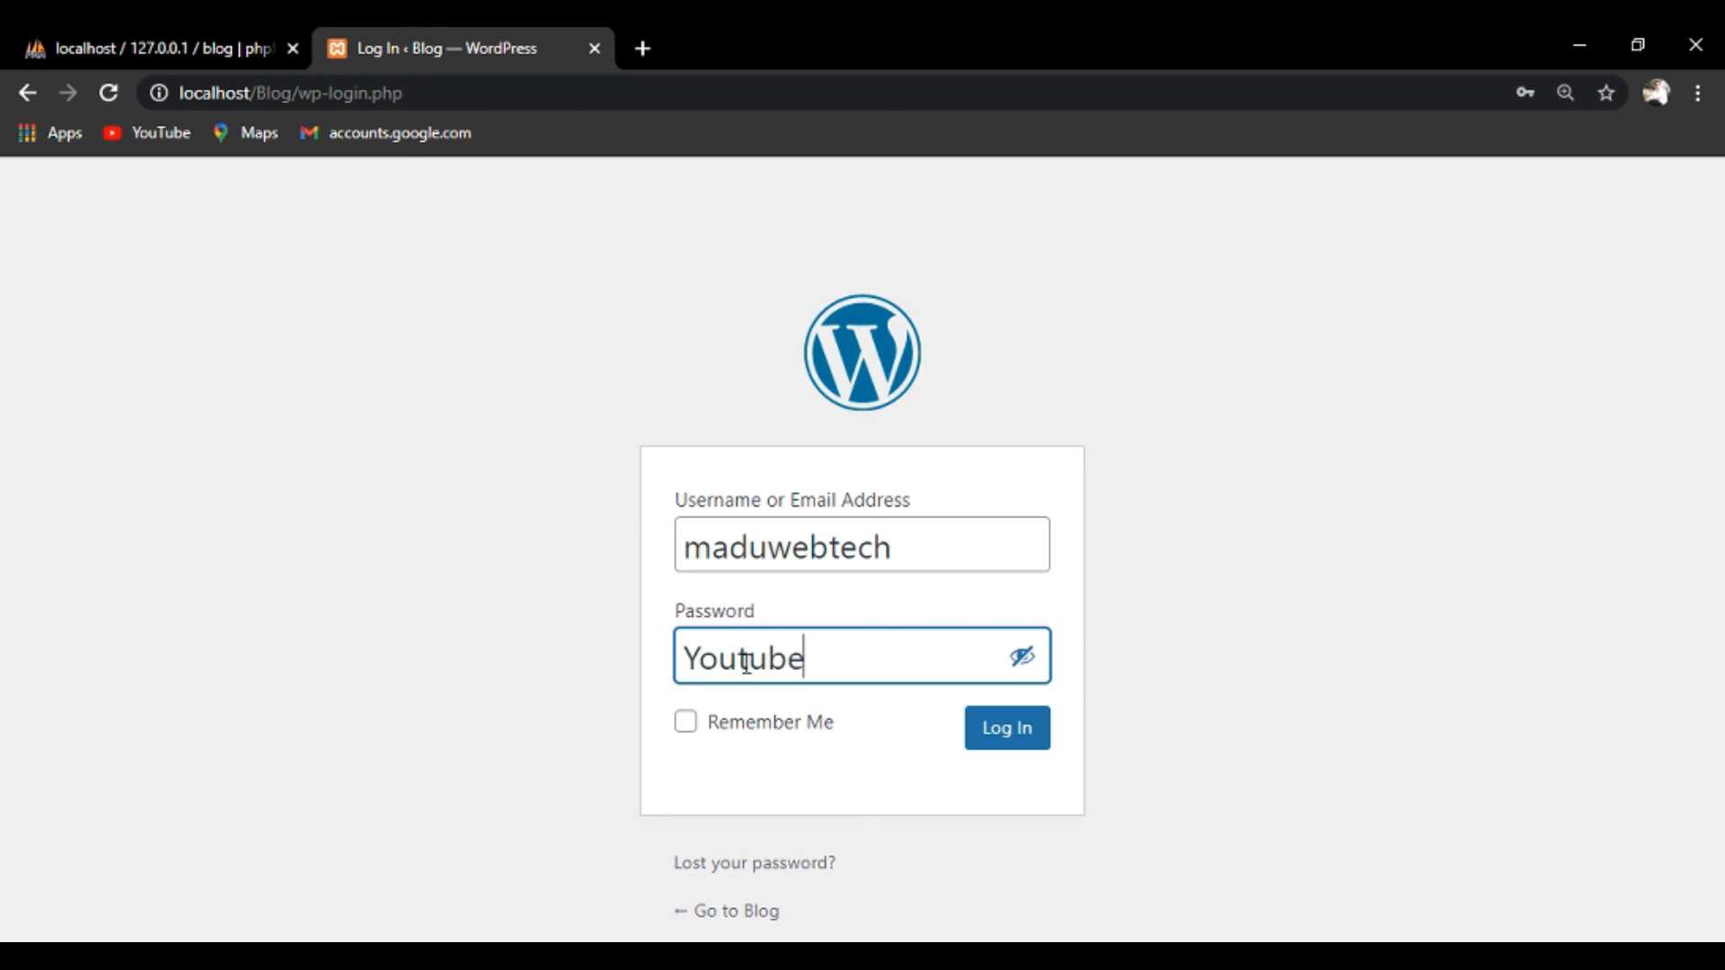
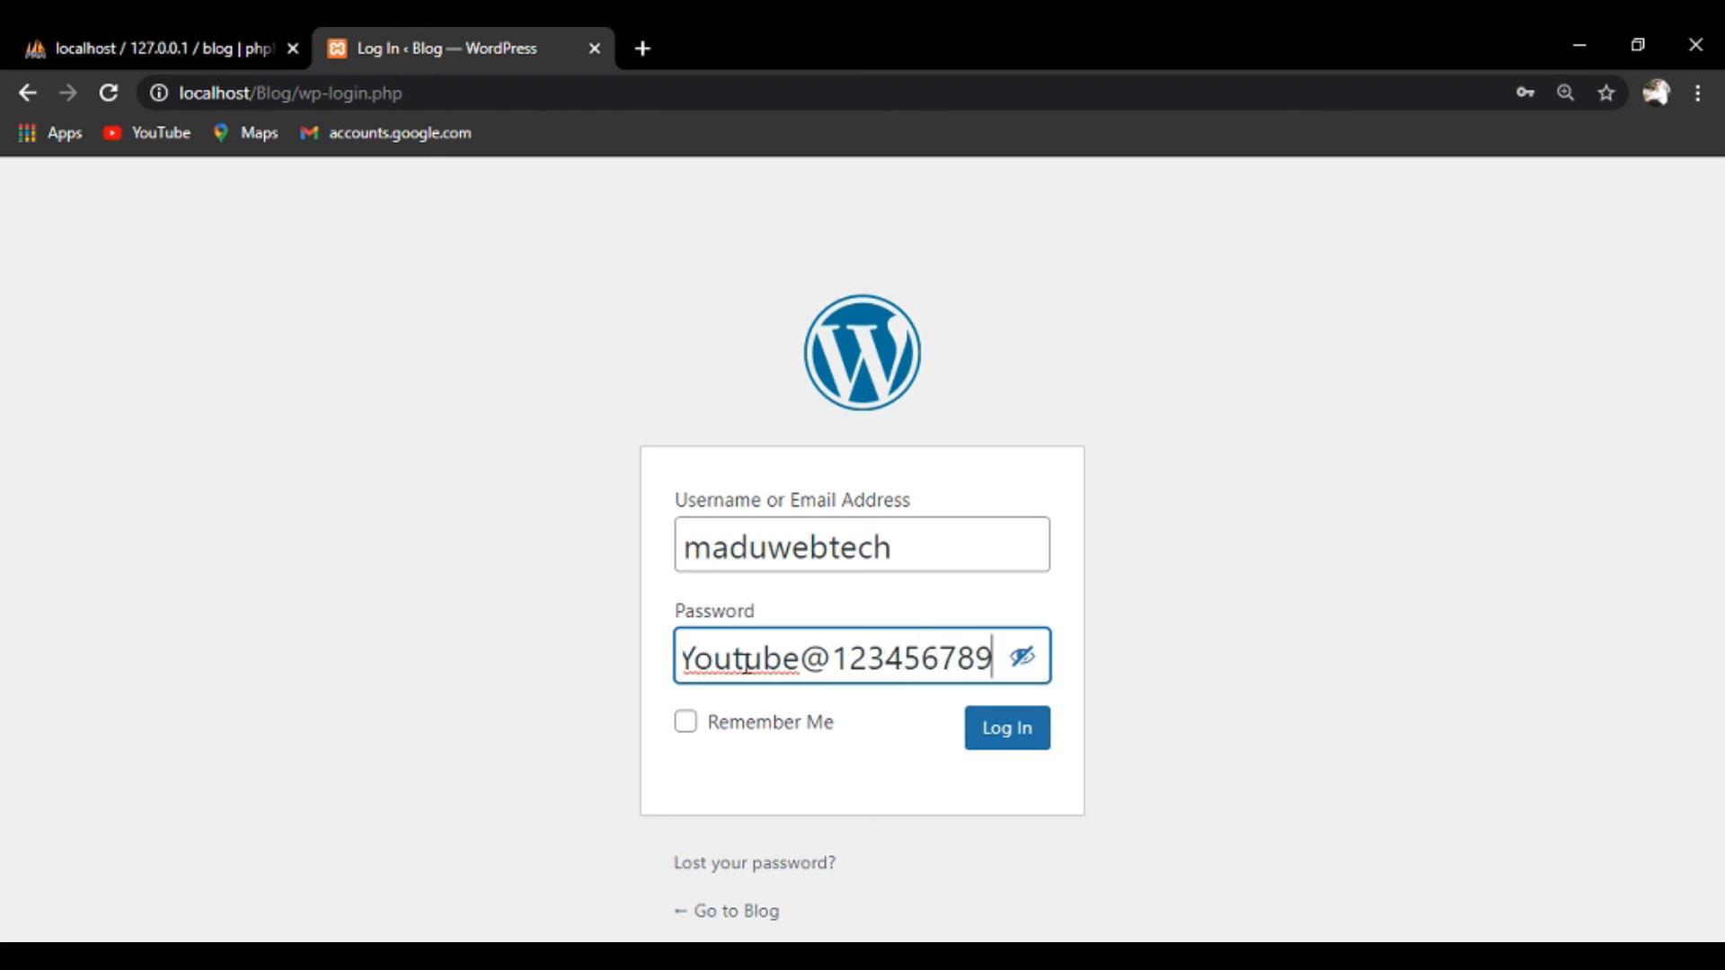
click(1015, 742)
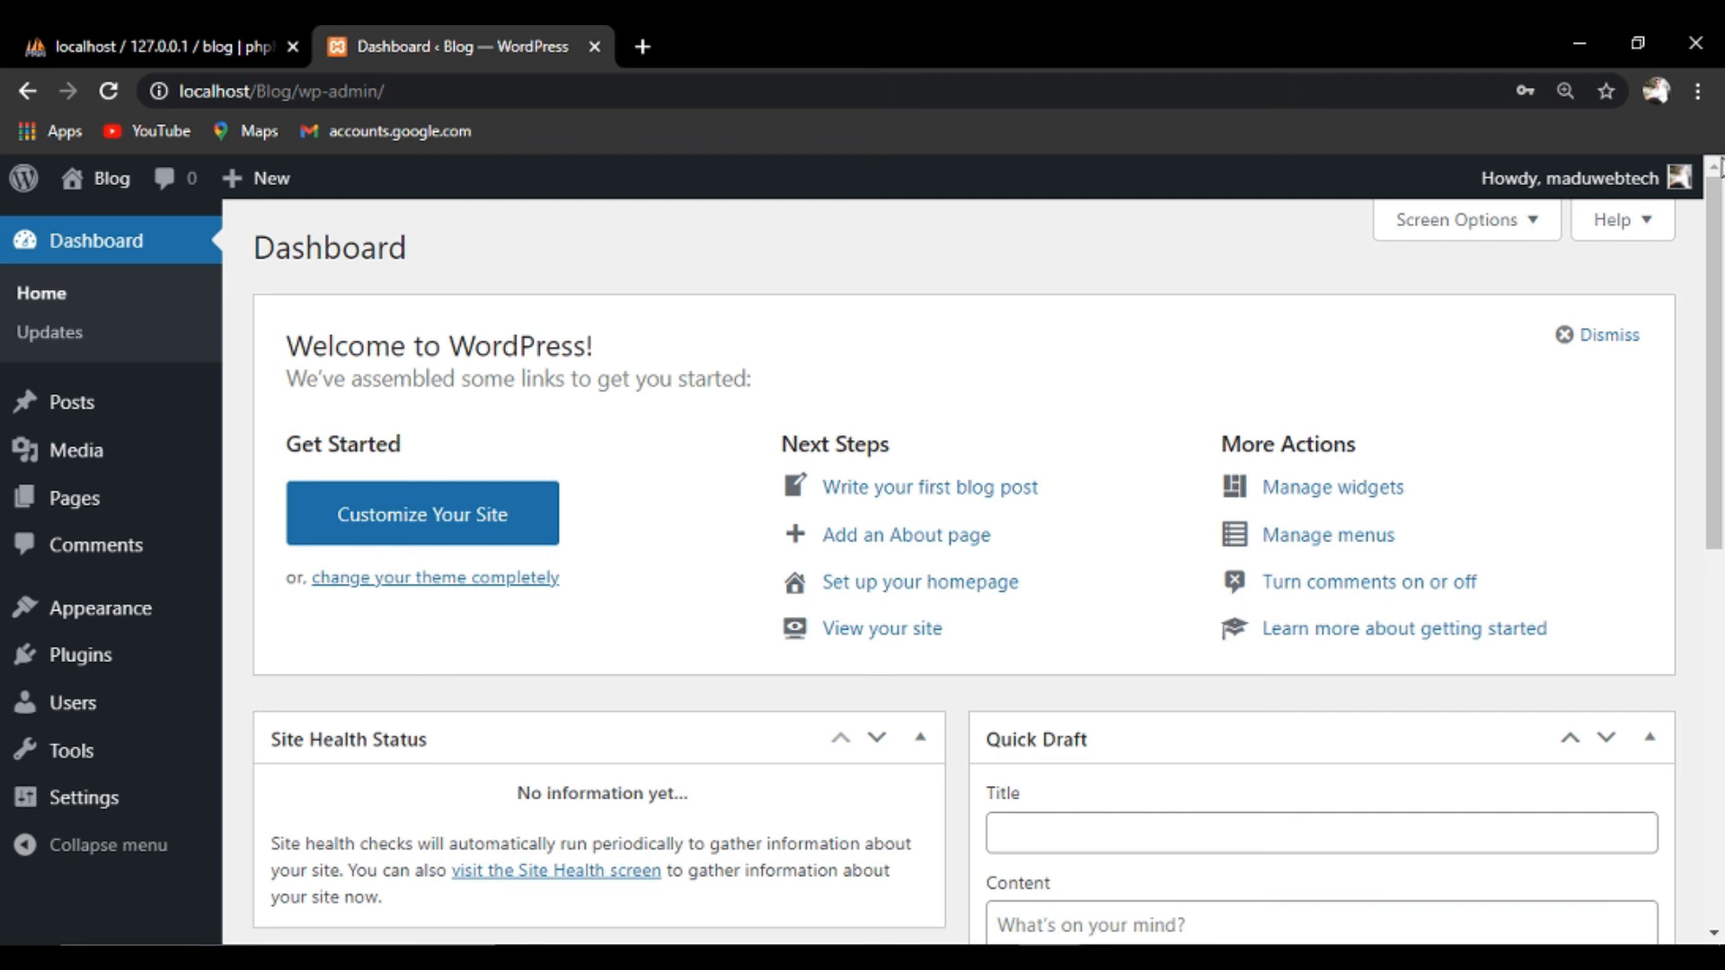
Uncheck all six dashboard boxes in Screen Options, from Site Health Status to Welcome, then log out.
click(1513, 235)
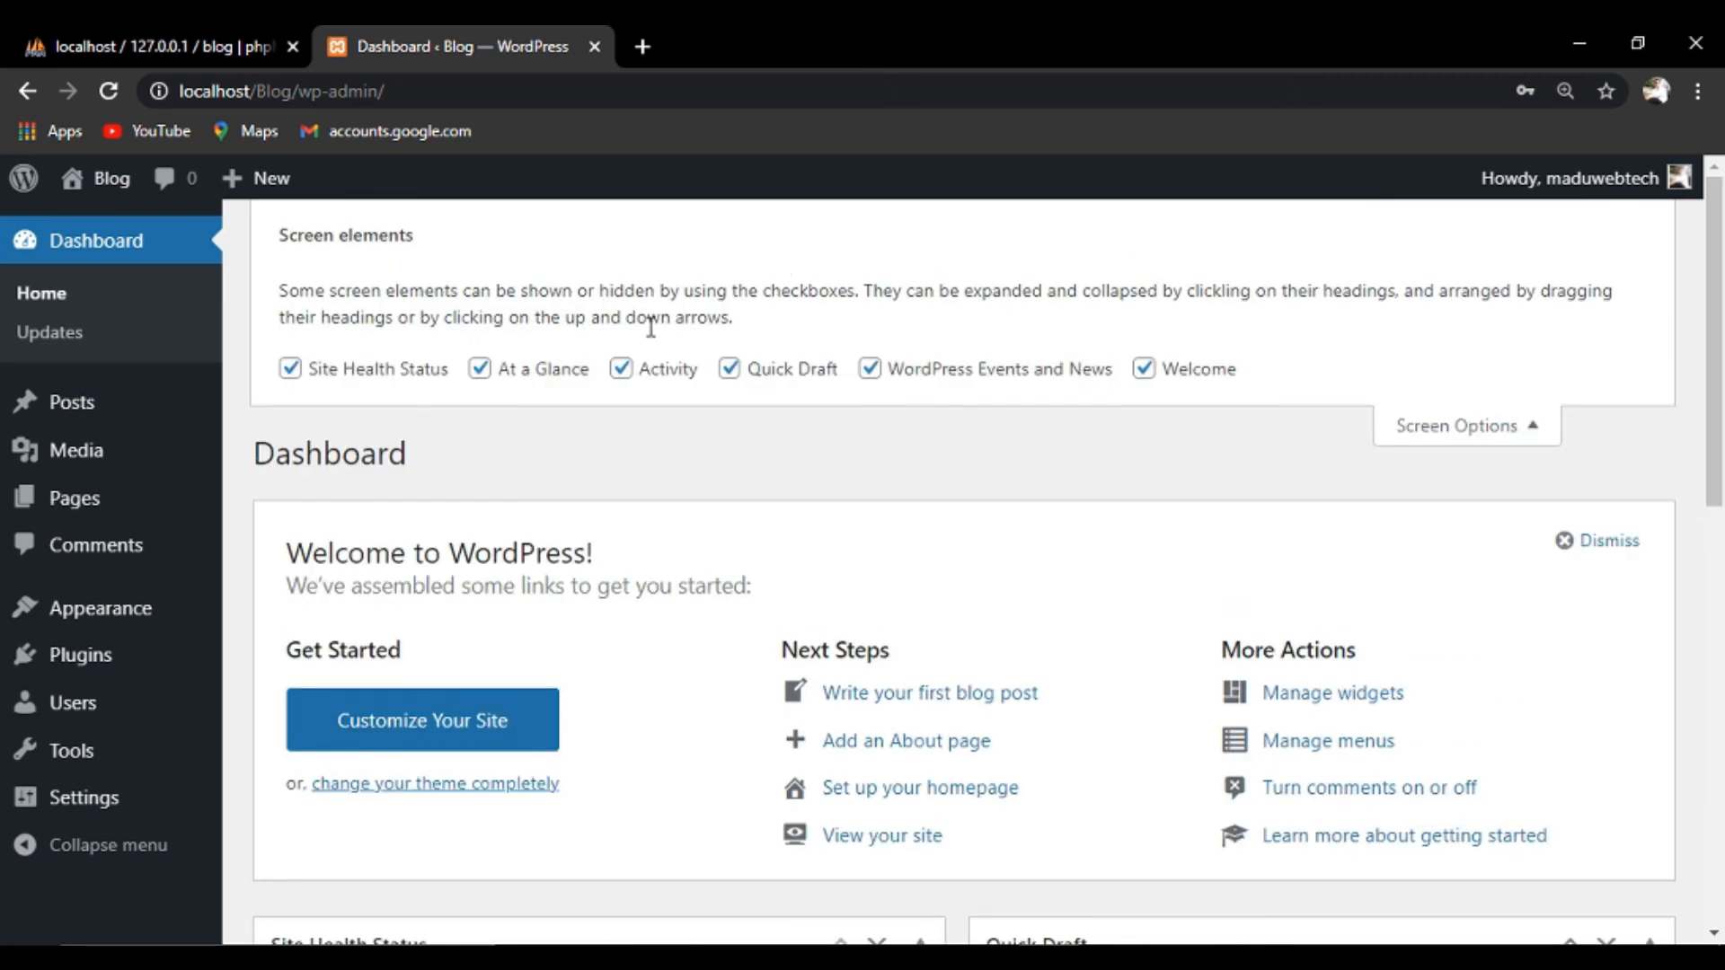
click(293, 374)
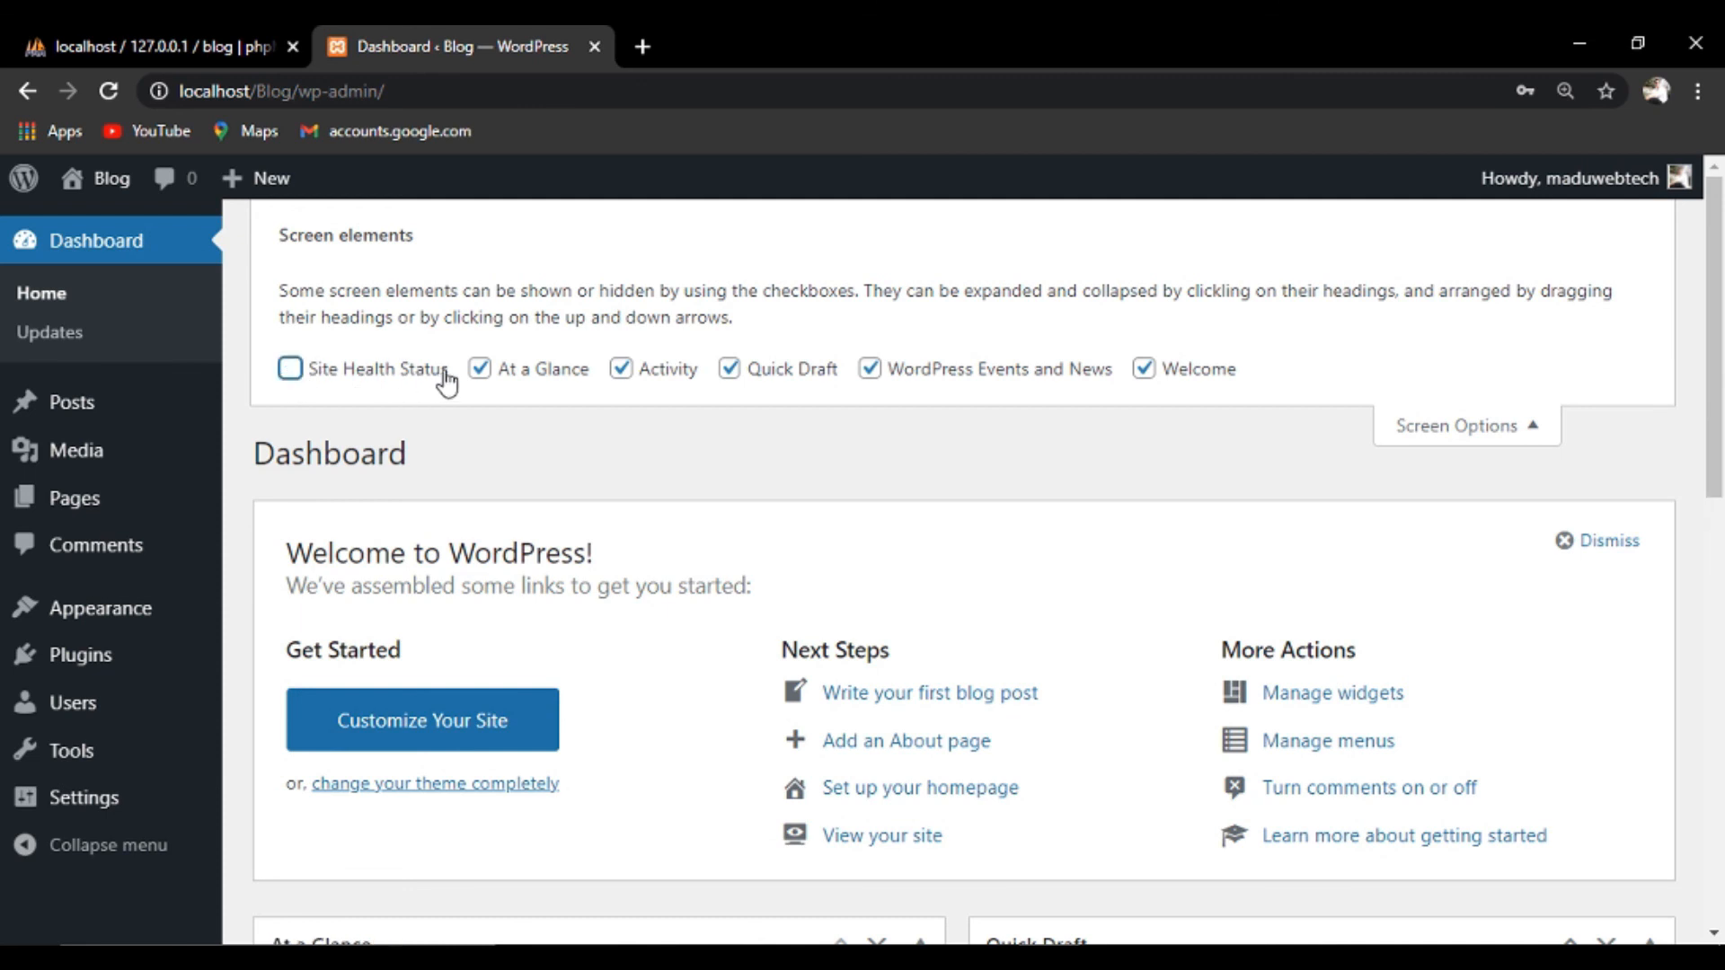
click(480, 369)
click(624, 371)
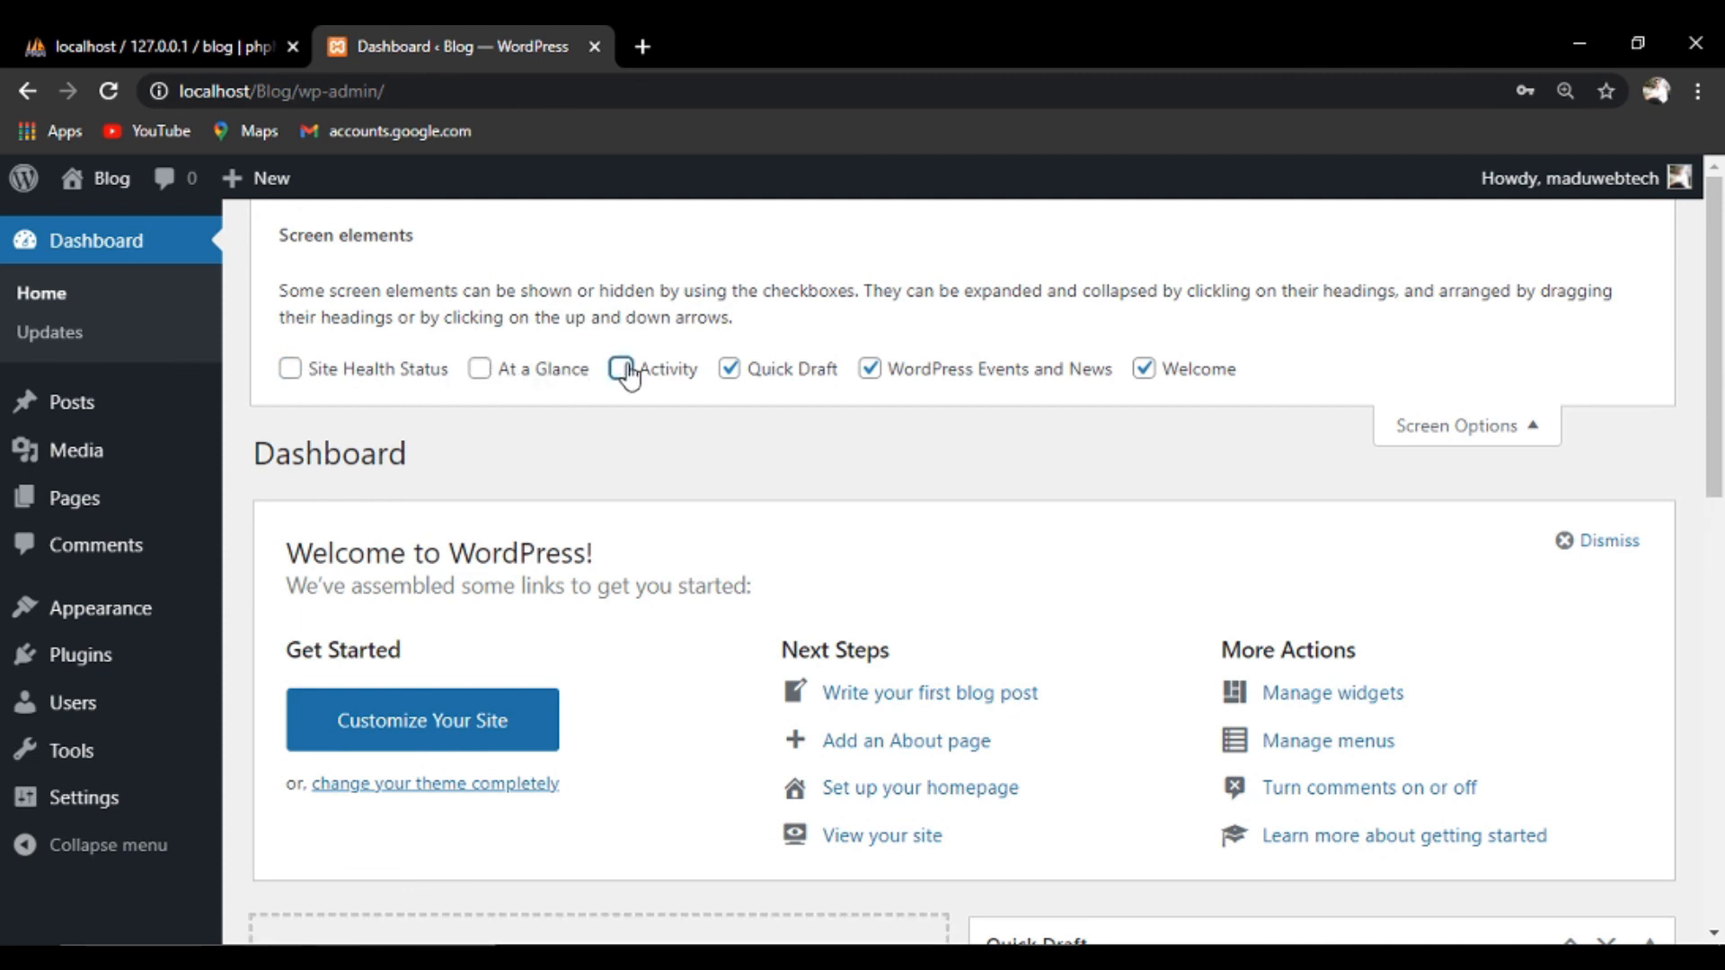
click(730, 371)
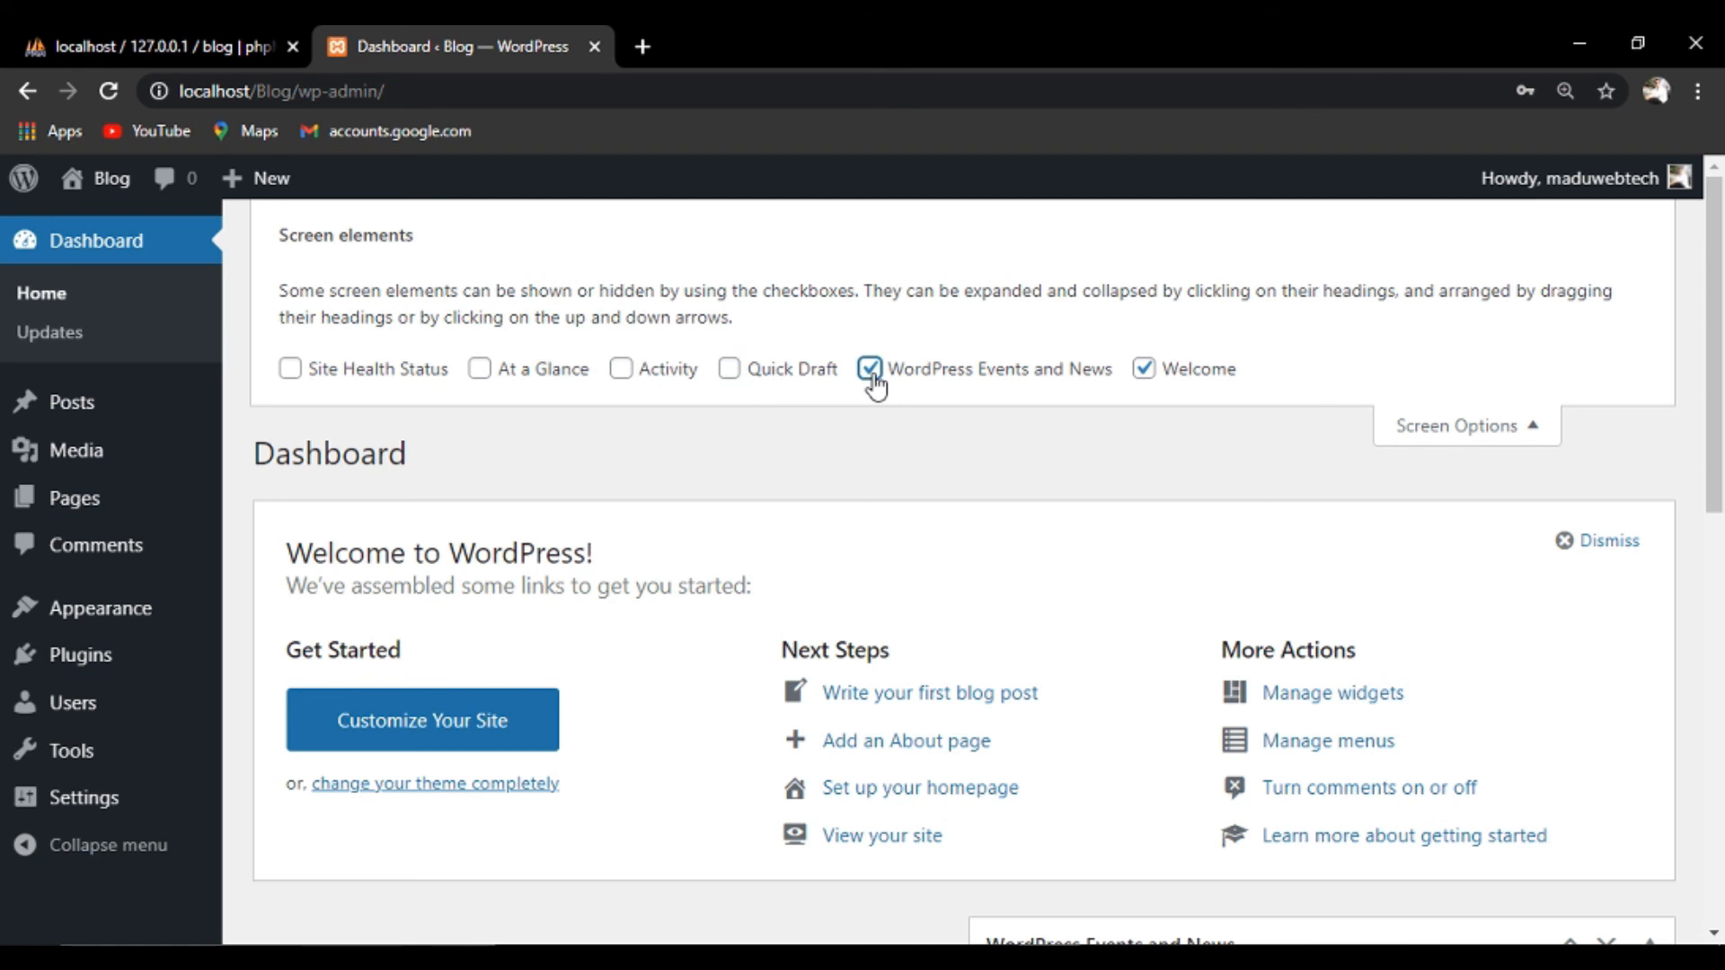
click(871, 371)
click(1144, 370)
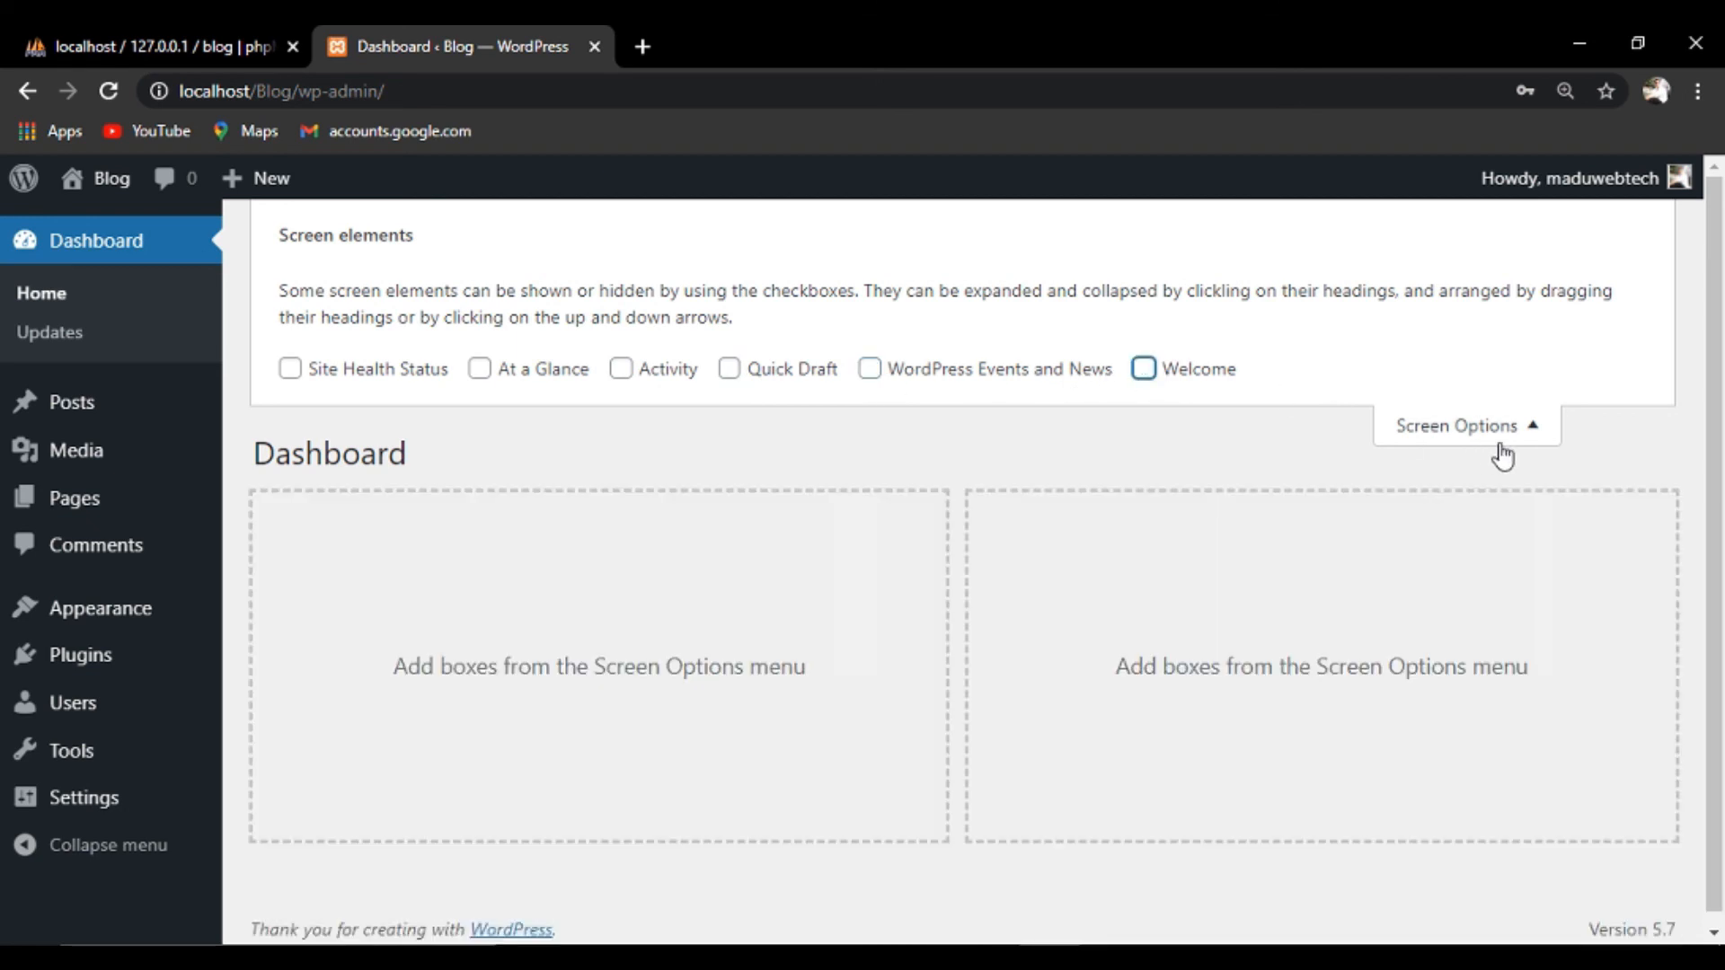
click(1528, 435)
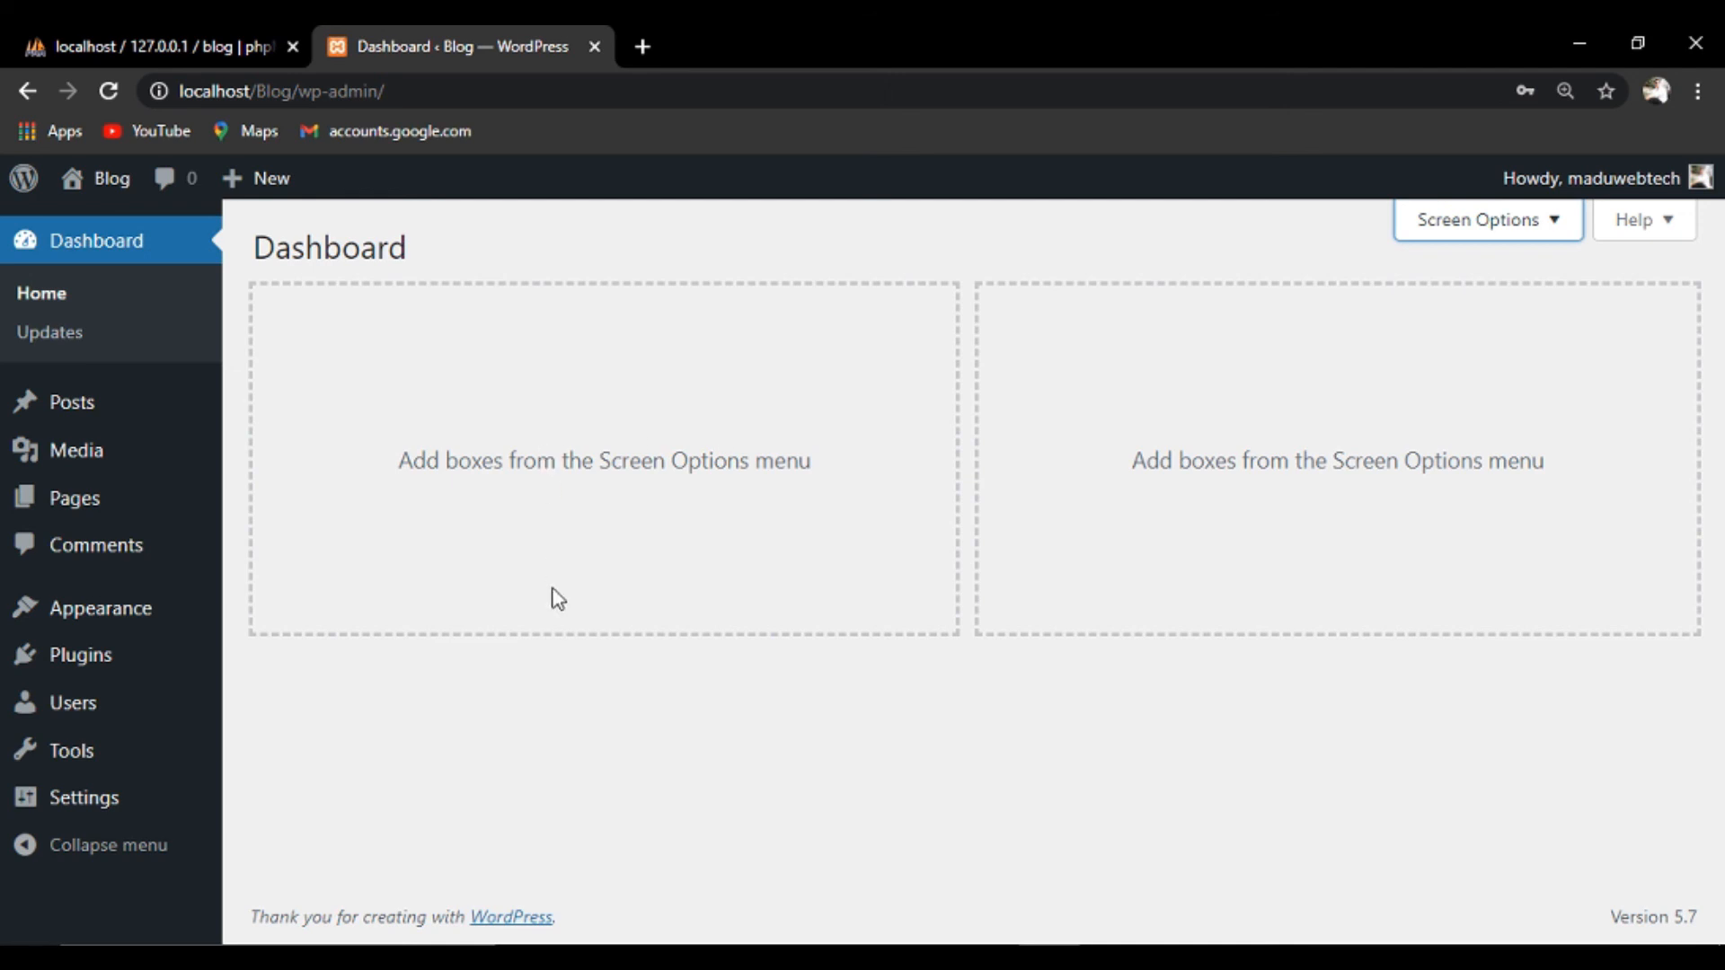
mouse_move(1698, 181)
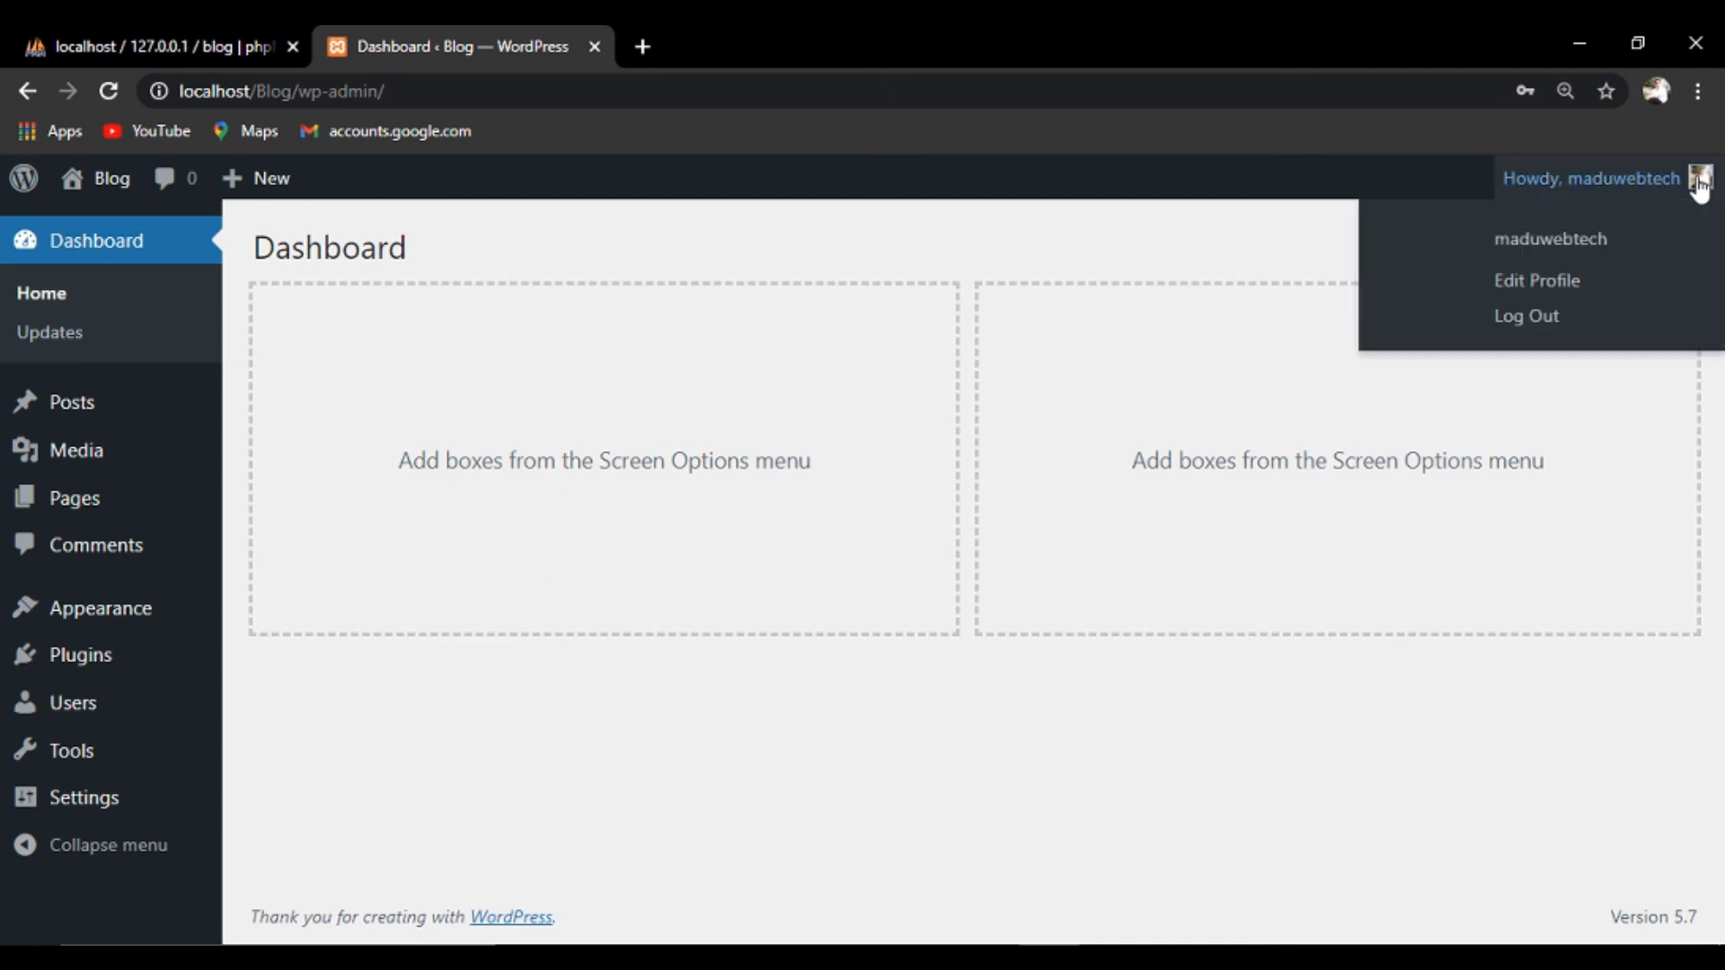
click(1525, 318)
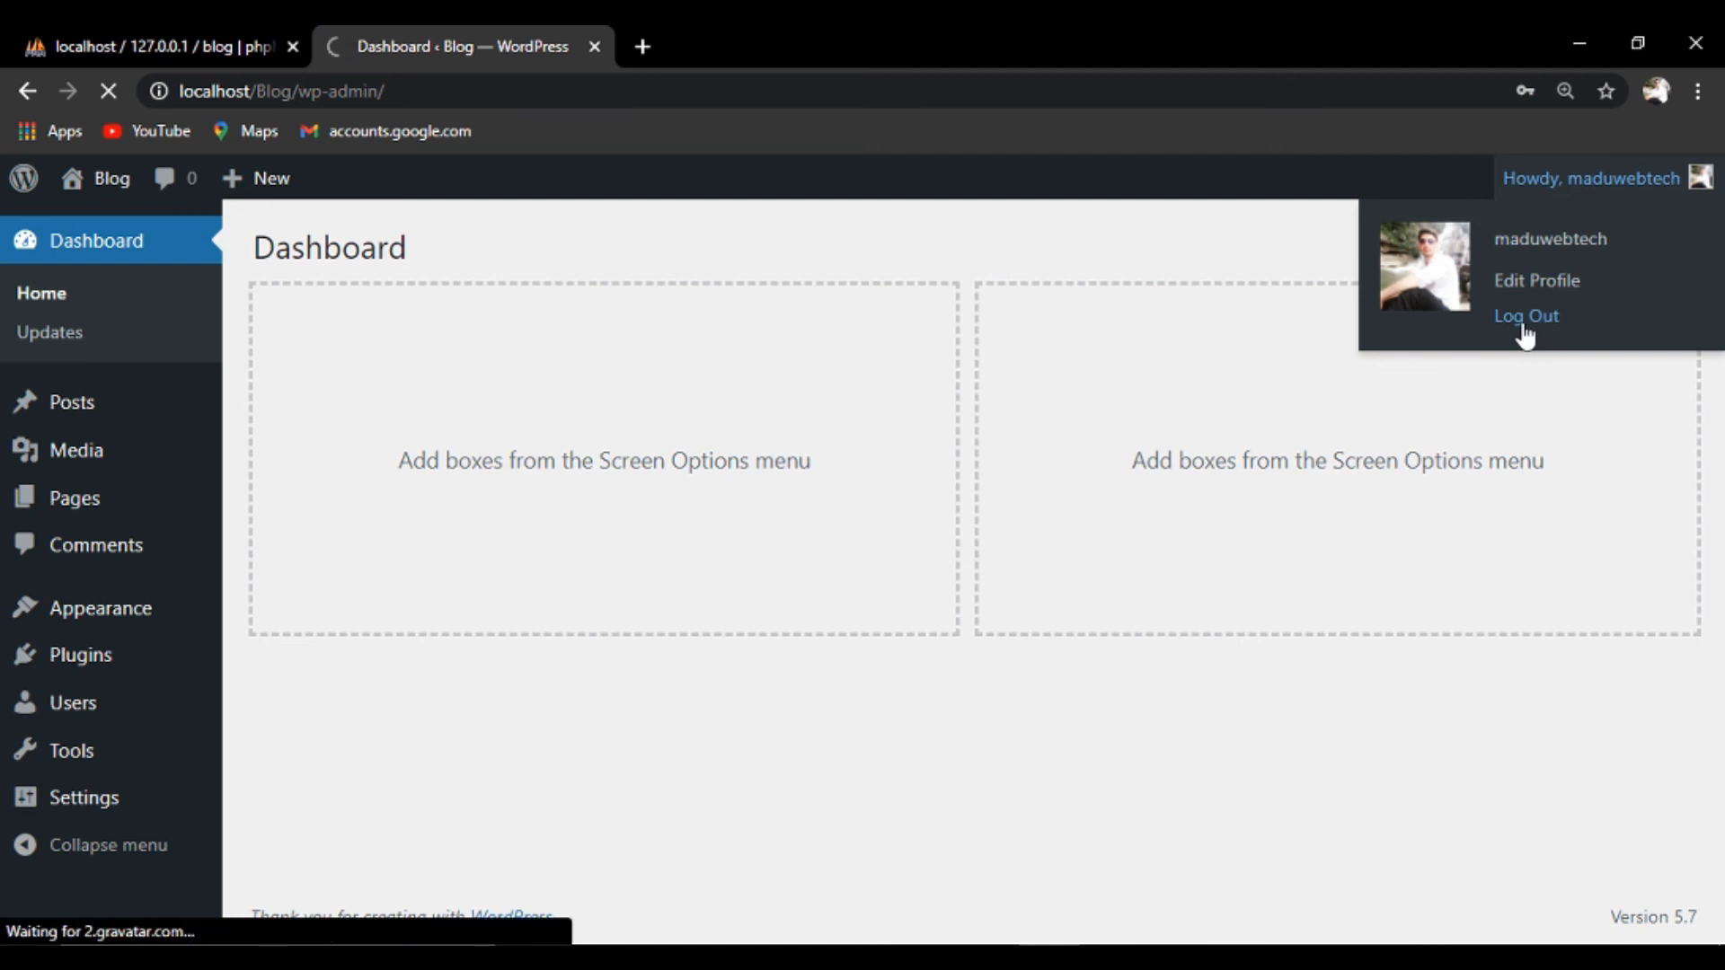